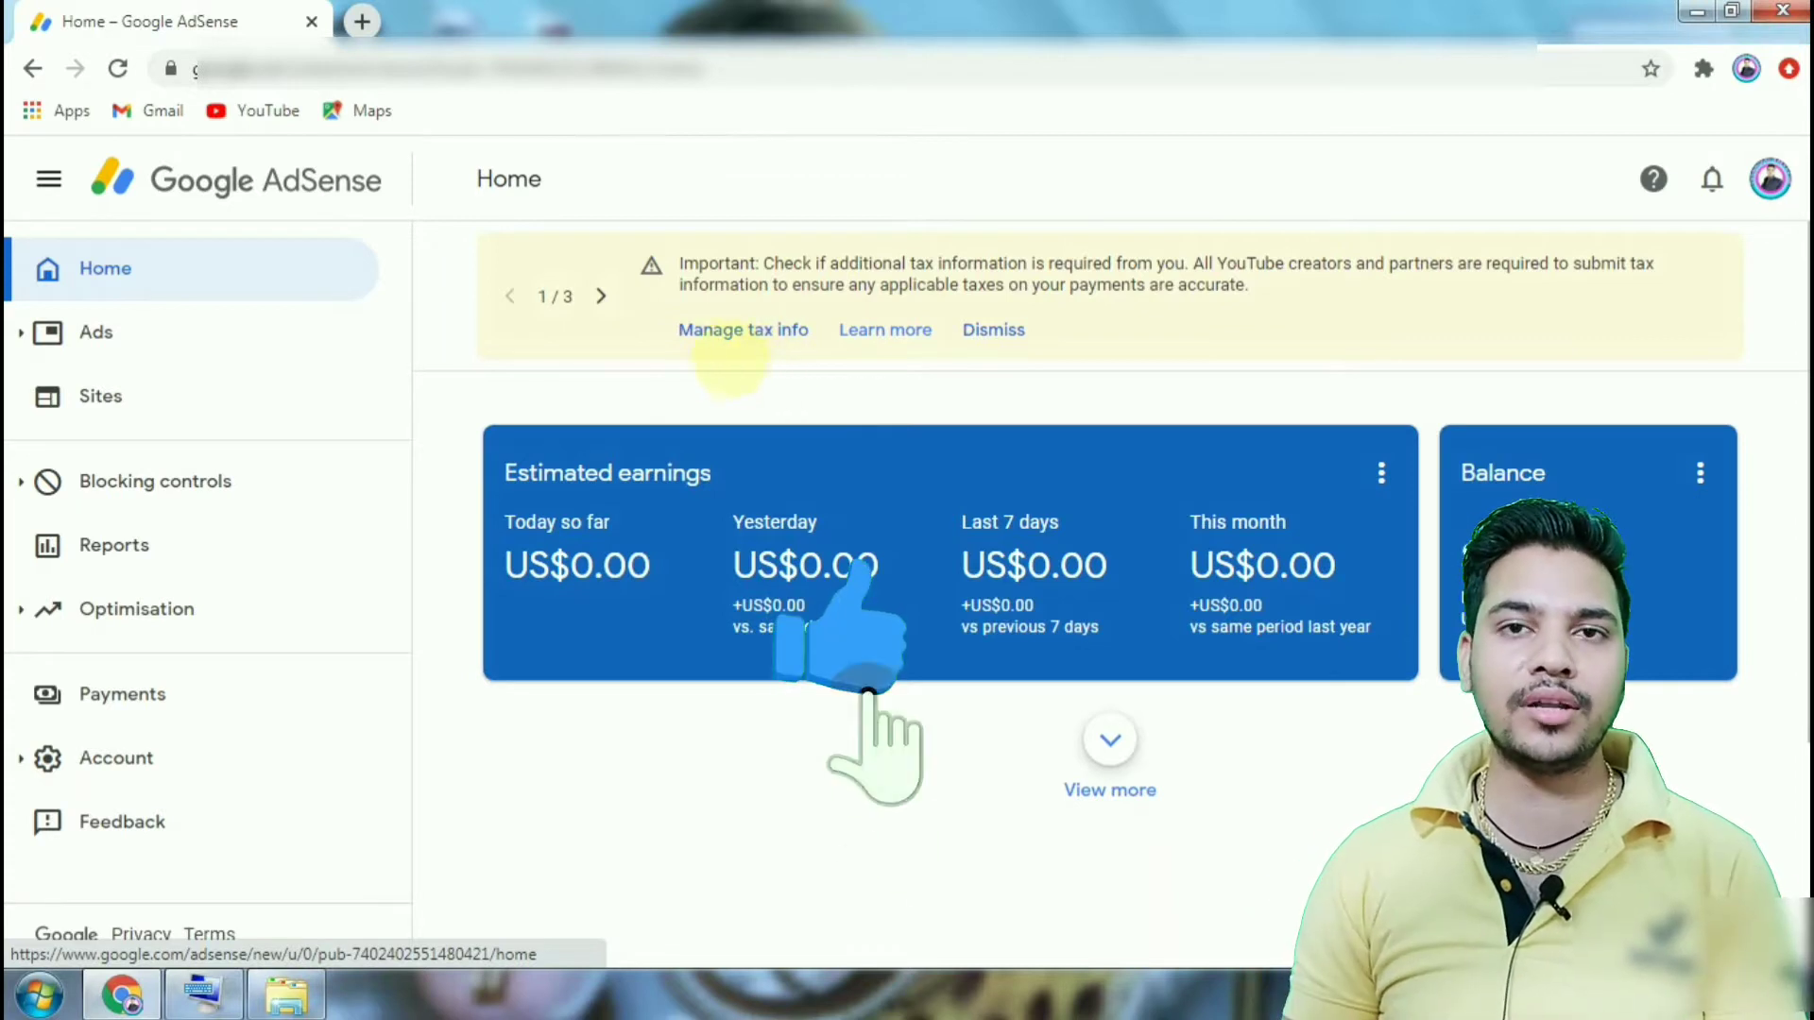
- Open the tax info management page, start adding United States tax info, and sign in with the account password
left_click(746, 331)
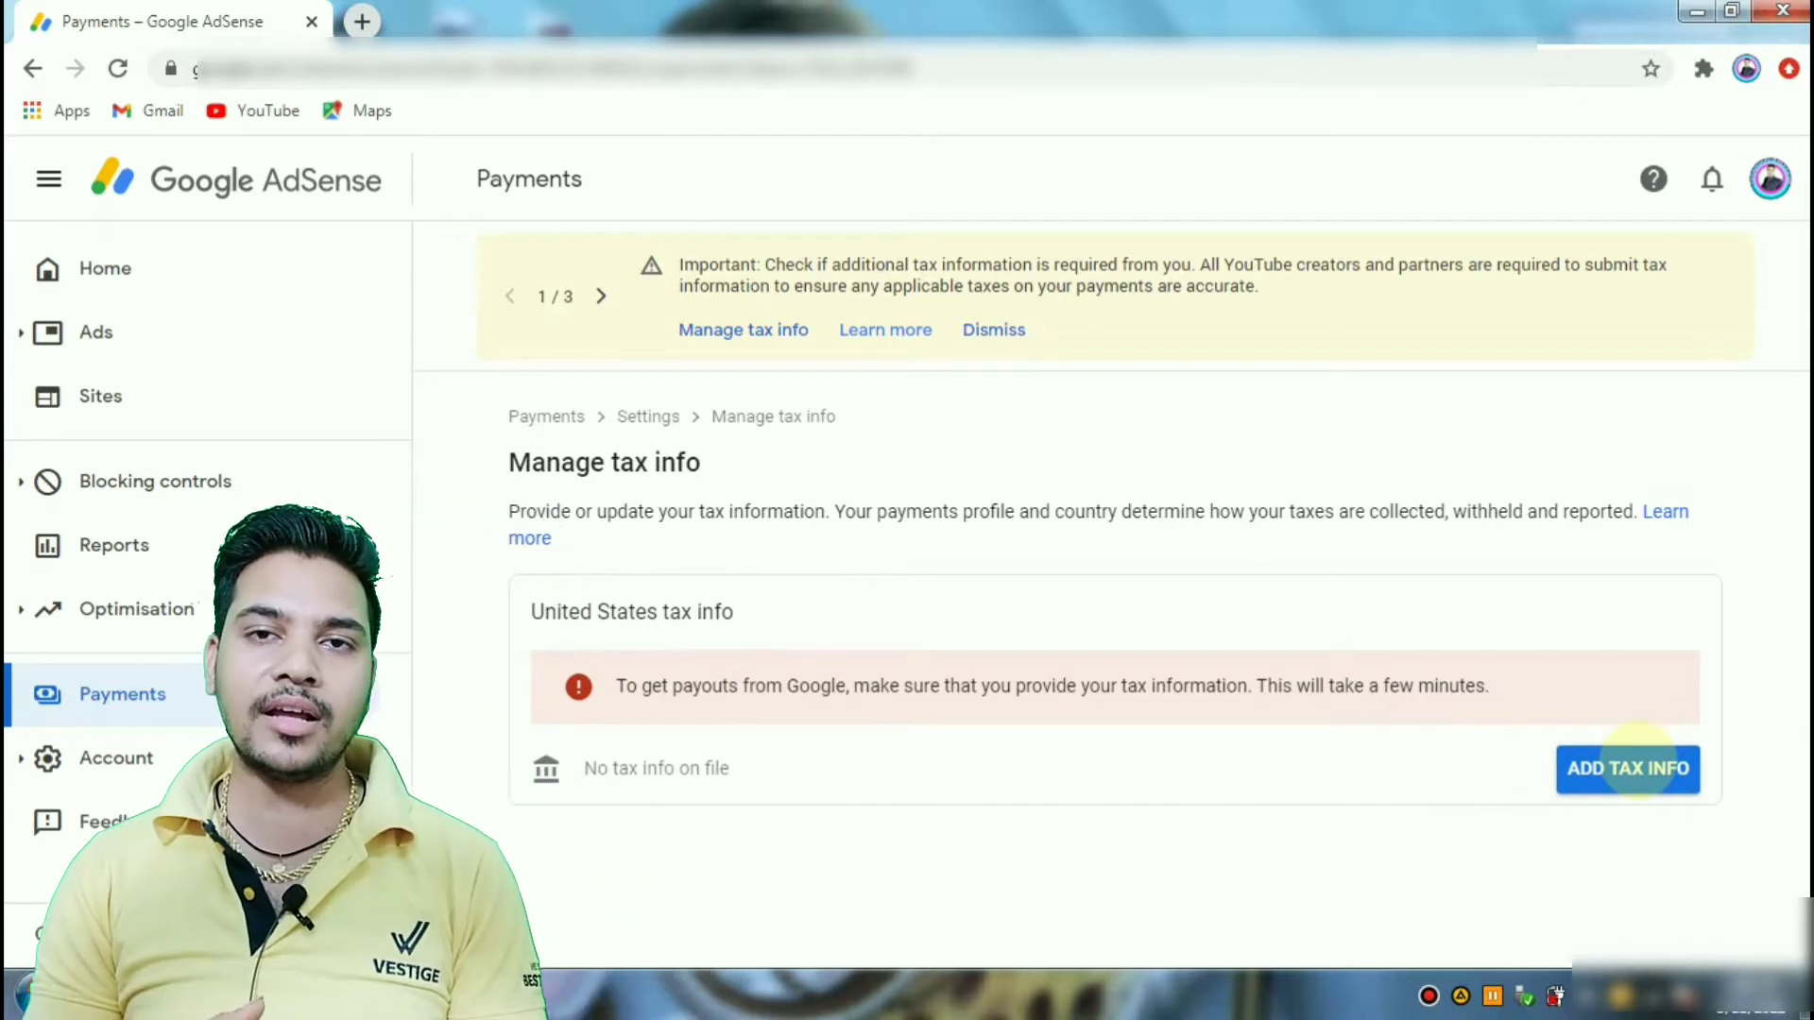
left_click(1635, 767)
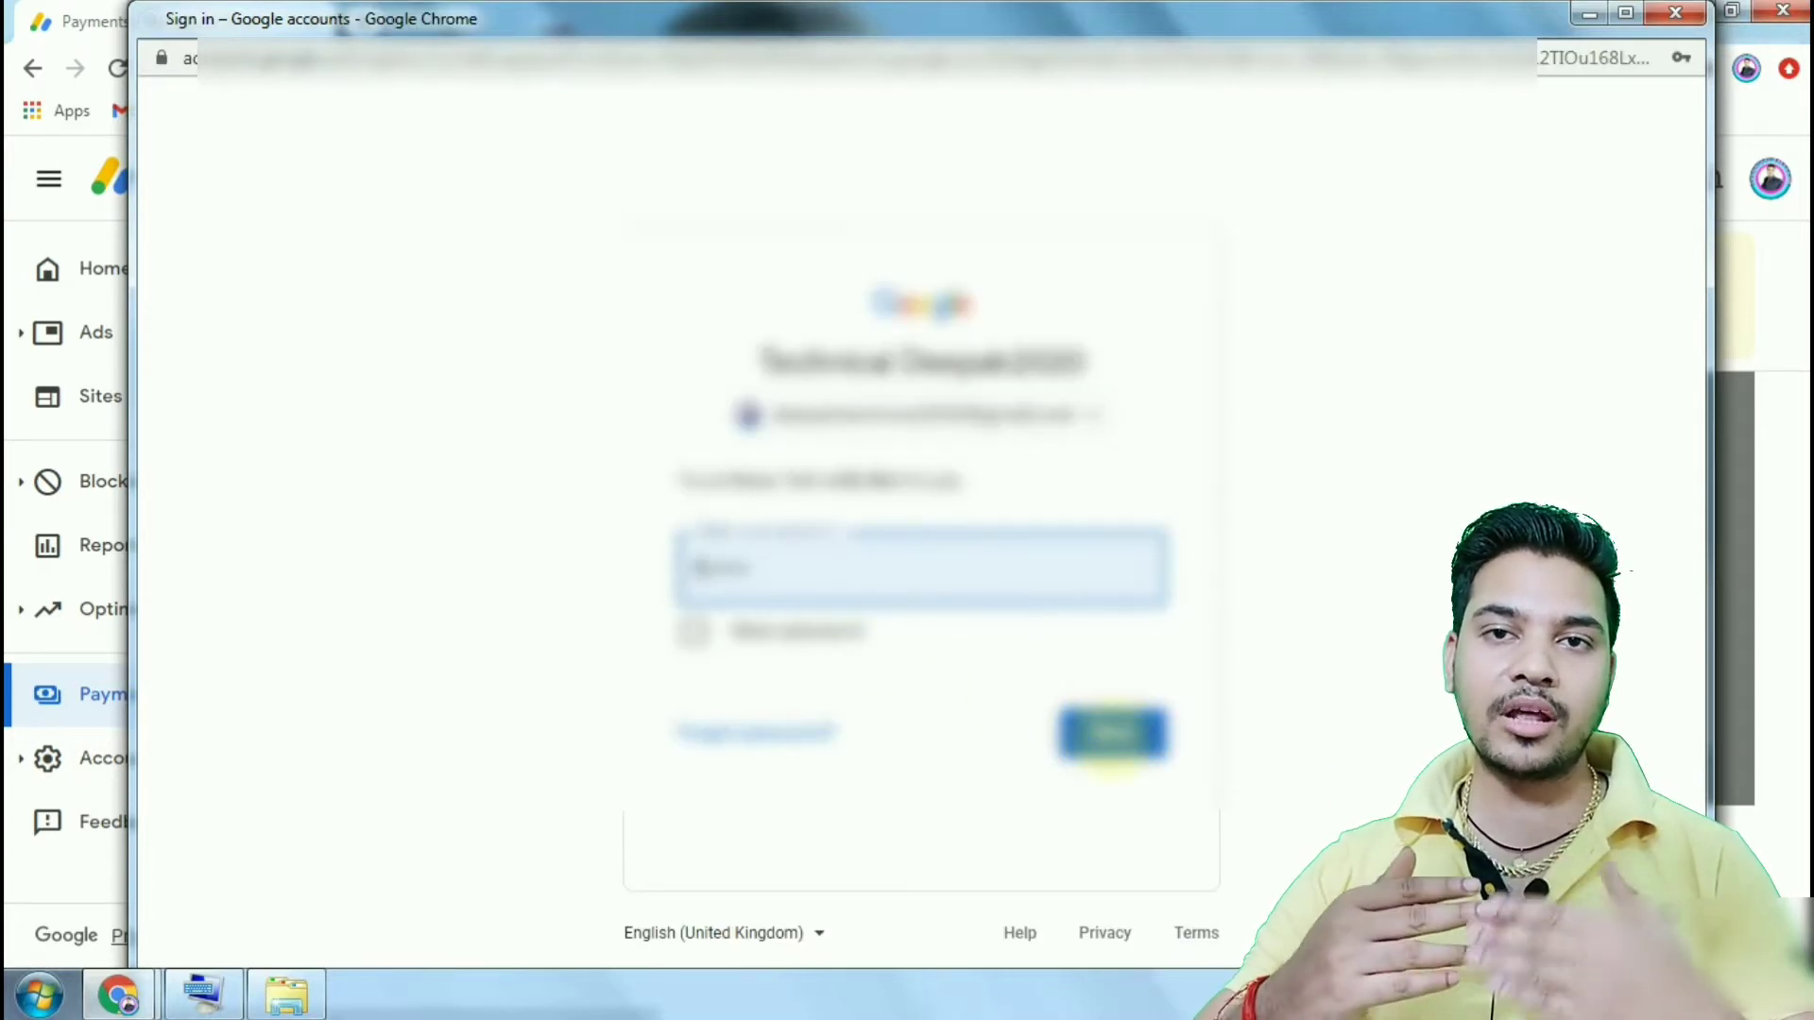
left_click(1113, 733)
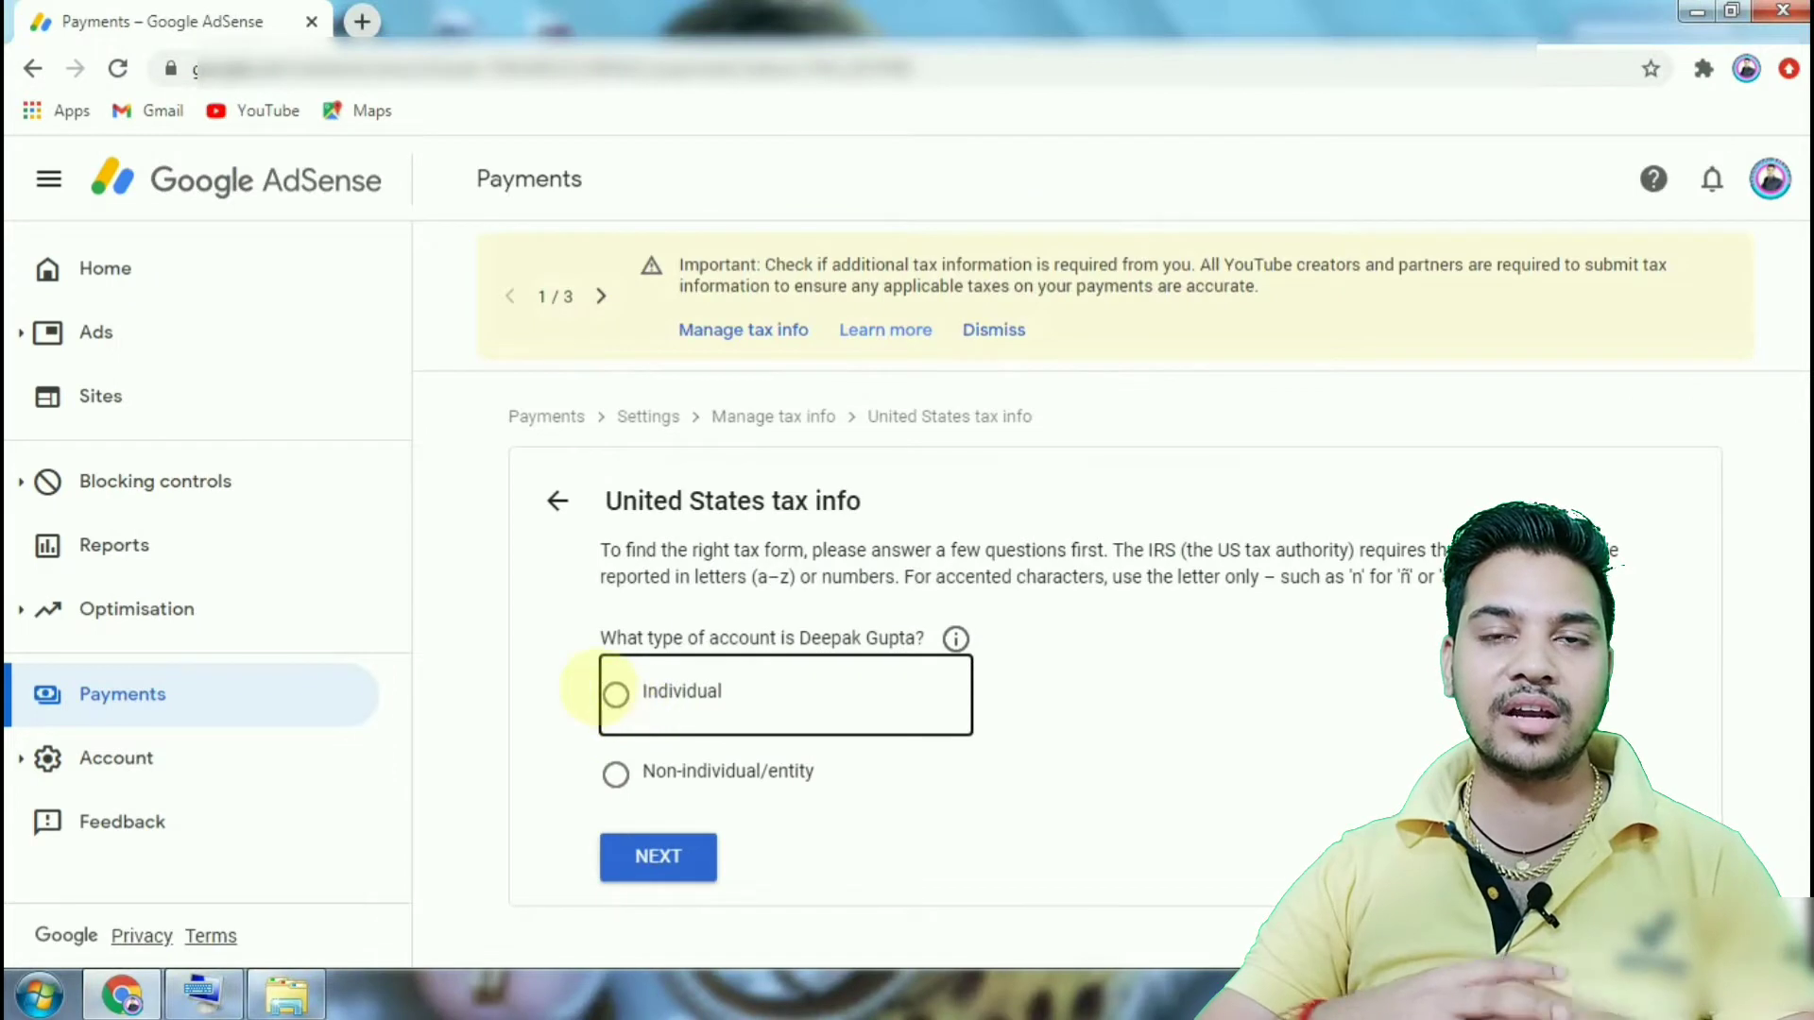
- Set the account type to Individual and answer No to being a citizen or resident of the United States
left_click(615, 695)
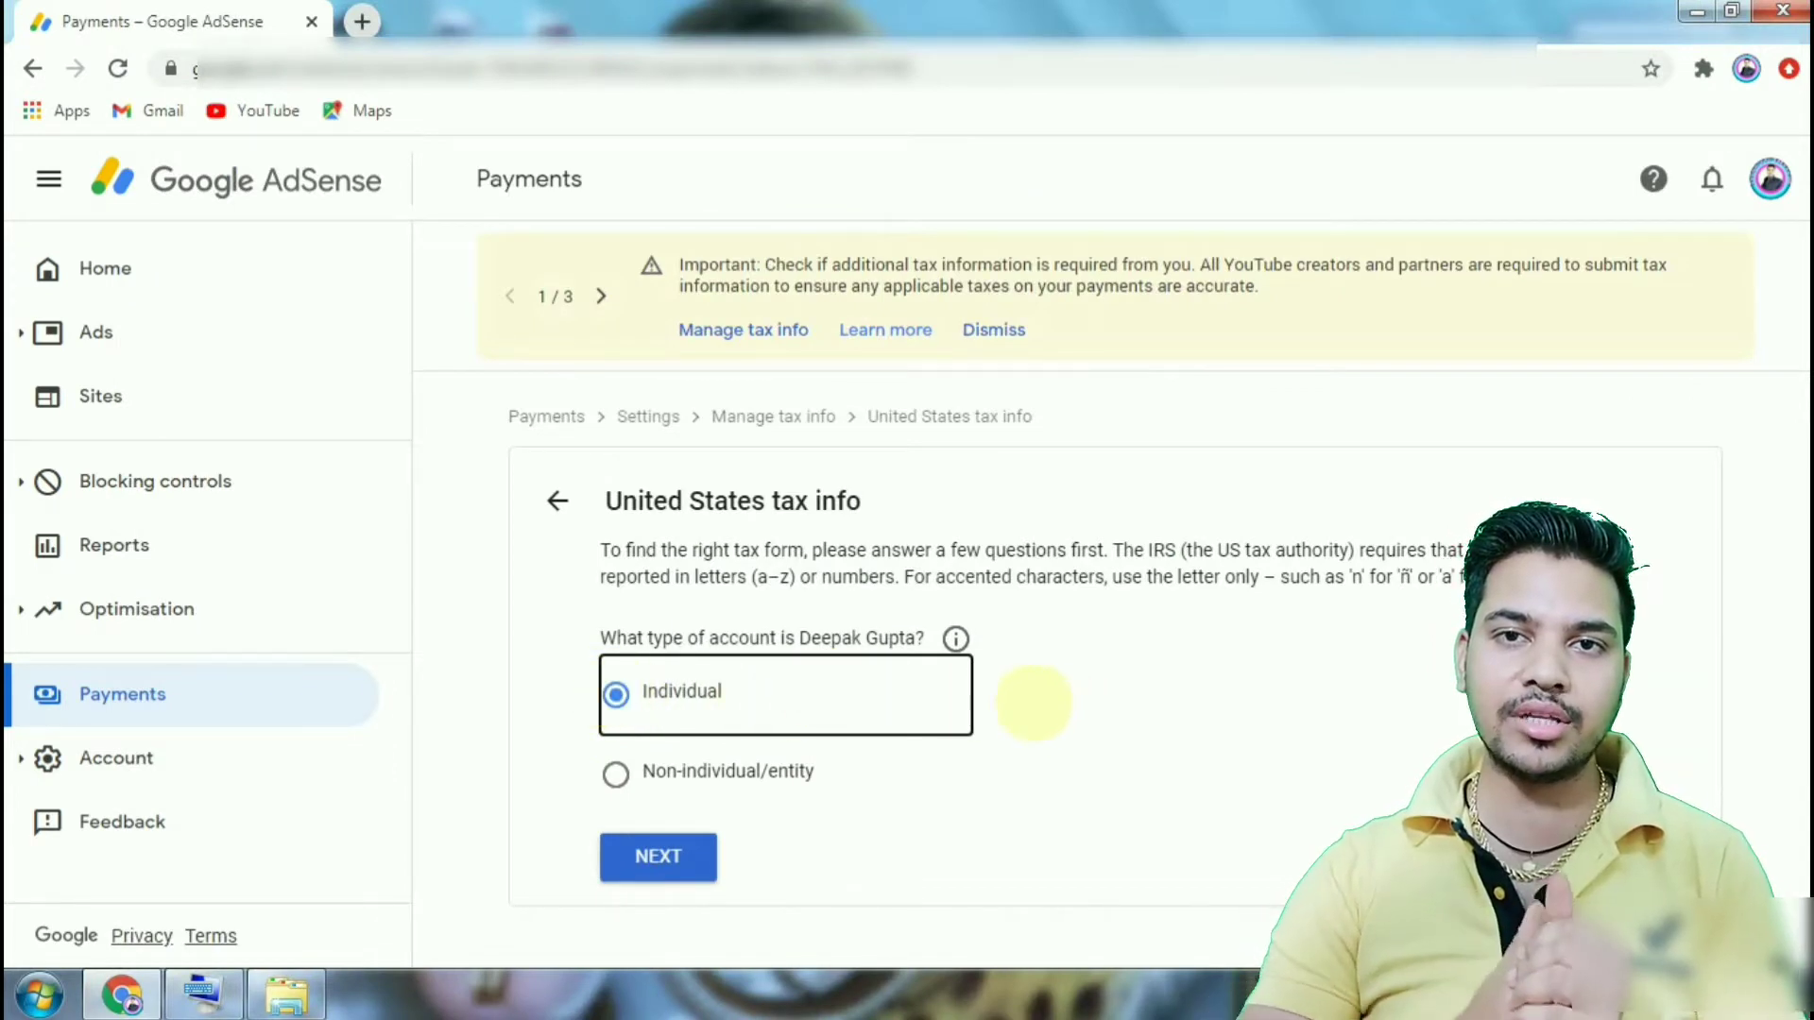
left_click(1165, 735)
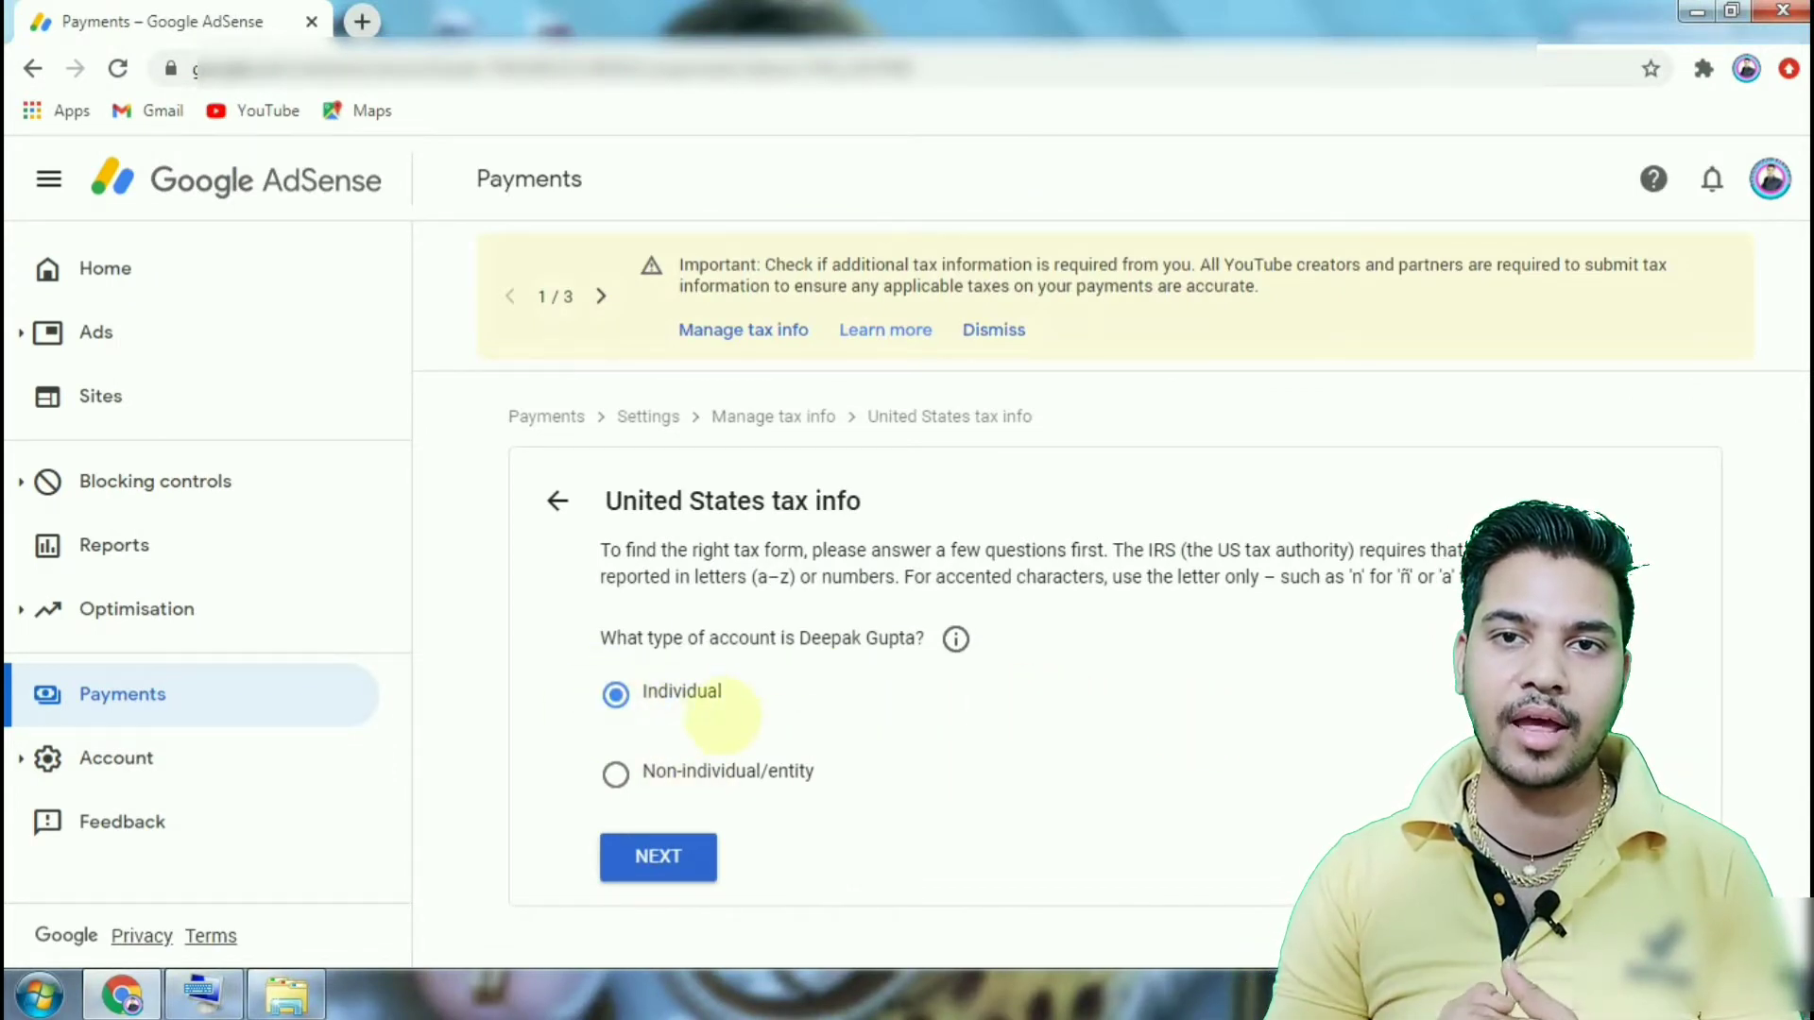
left_click(659, 855)
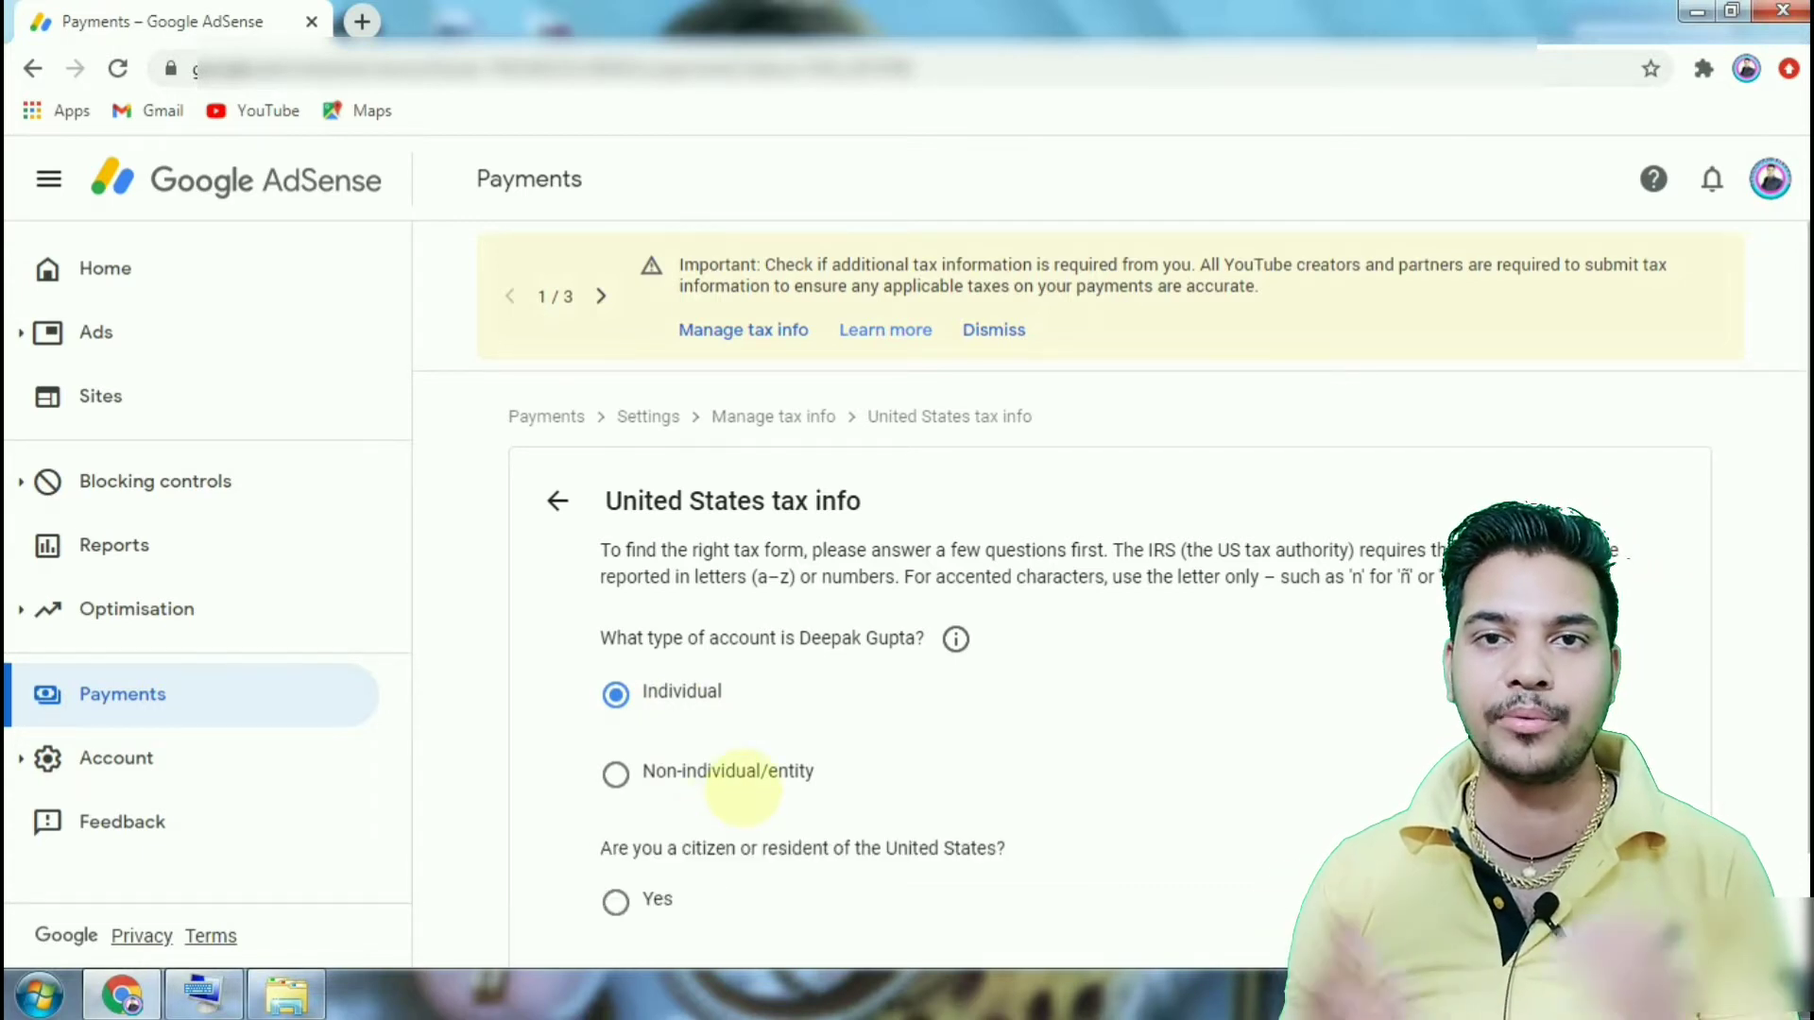
scroll(1708, 619, "down", 2)
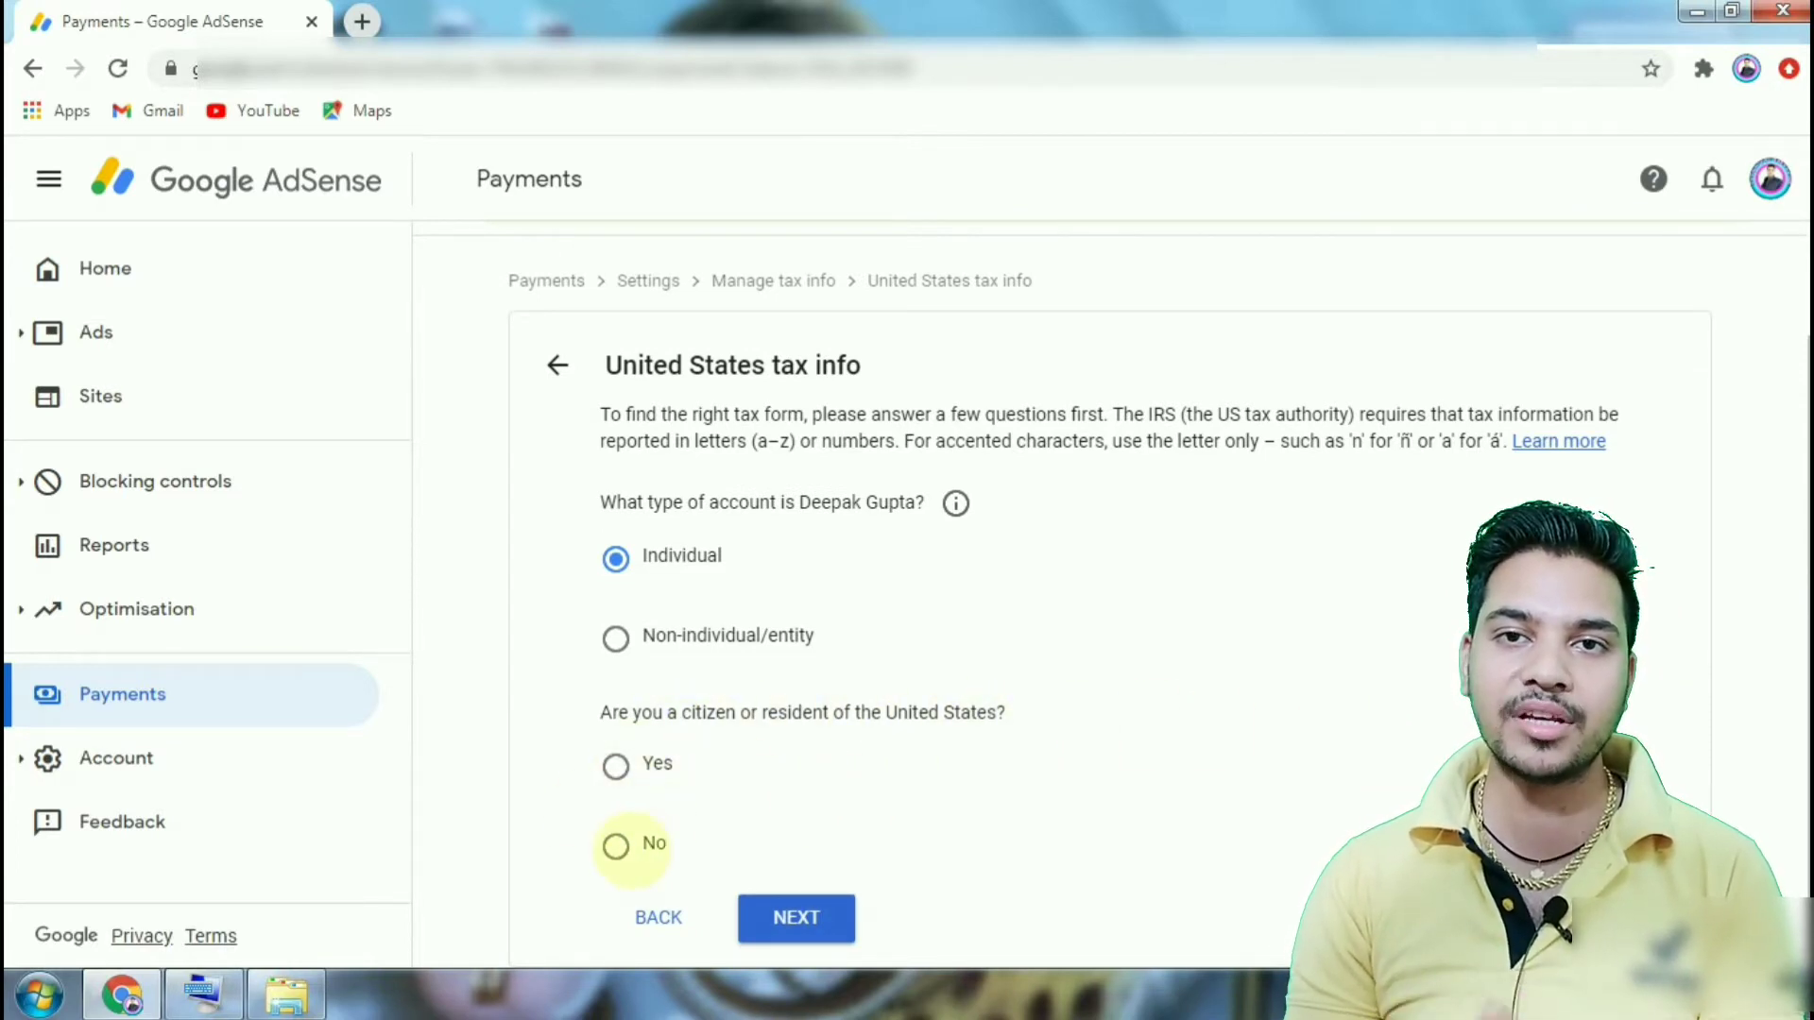
left_click(626, 847)
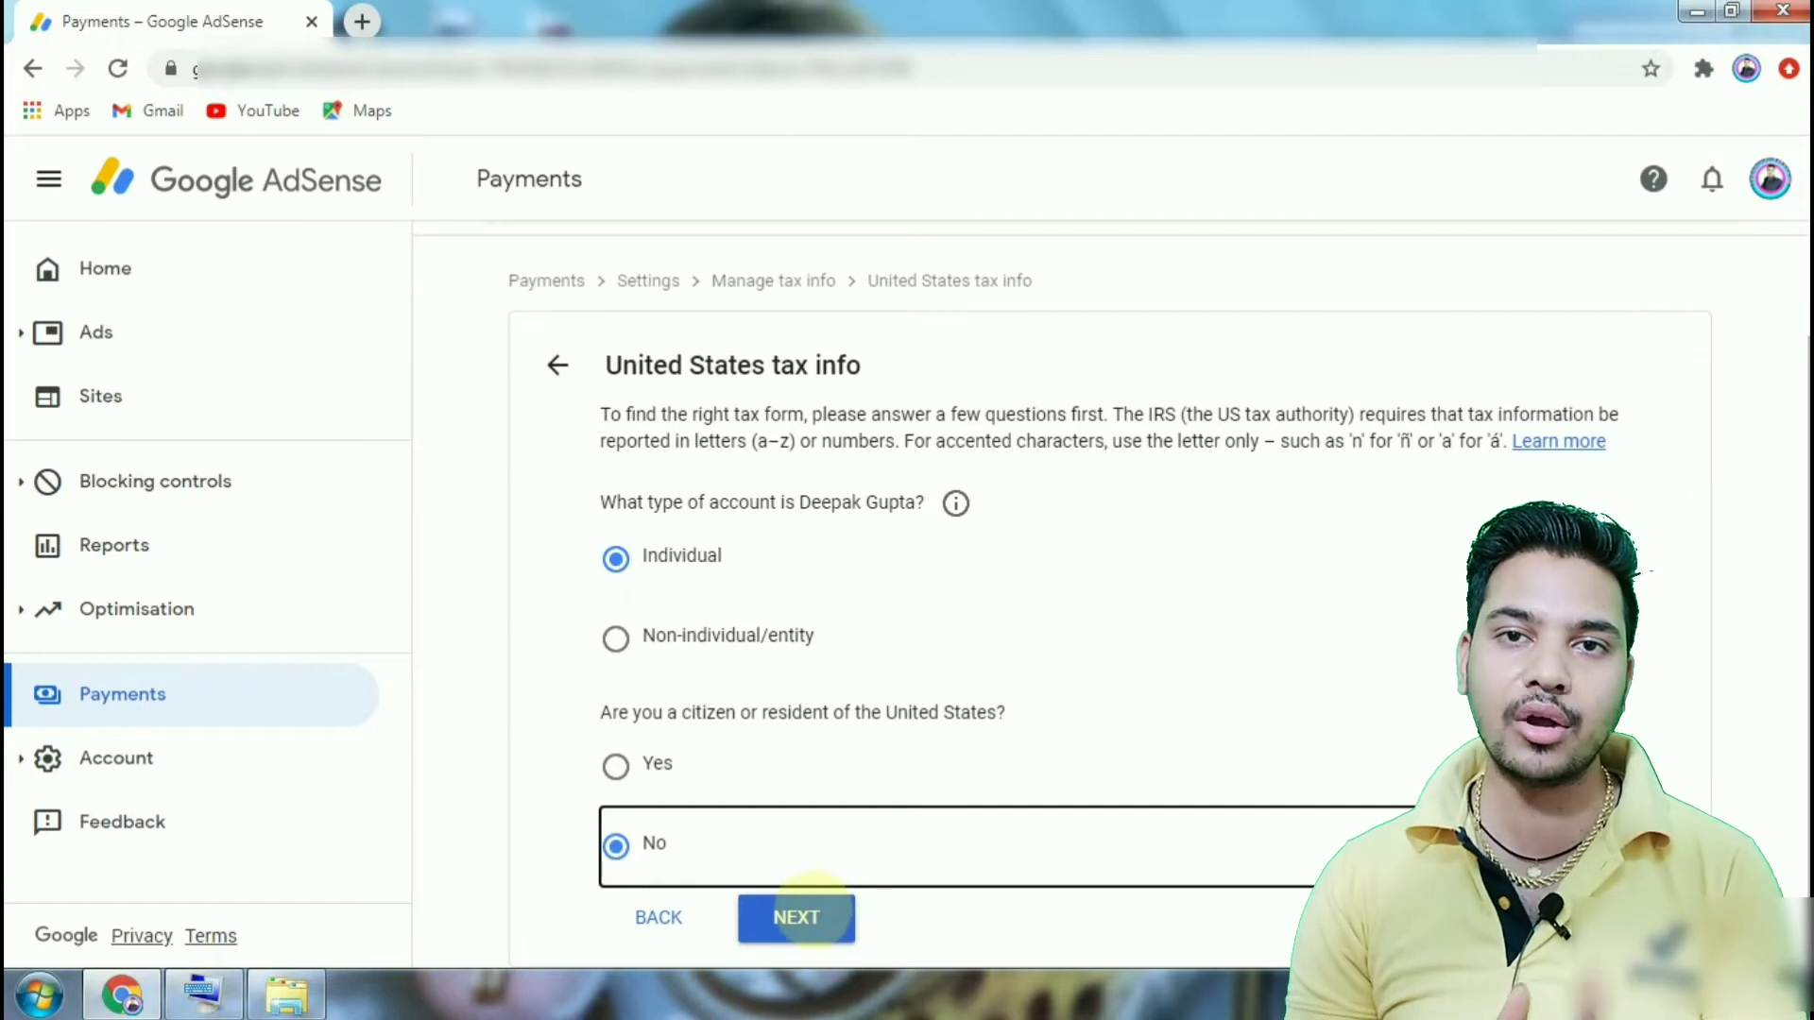
left_click(807, 912)
- Choose W-8BEN as the W-8 tax form type and start the form
scroll(1741, 557, "down", 3)
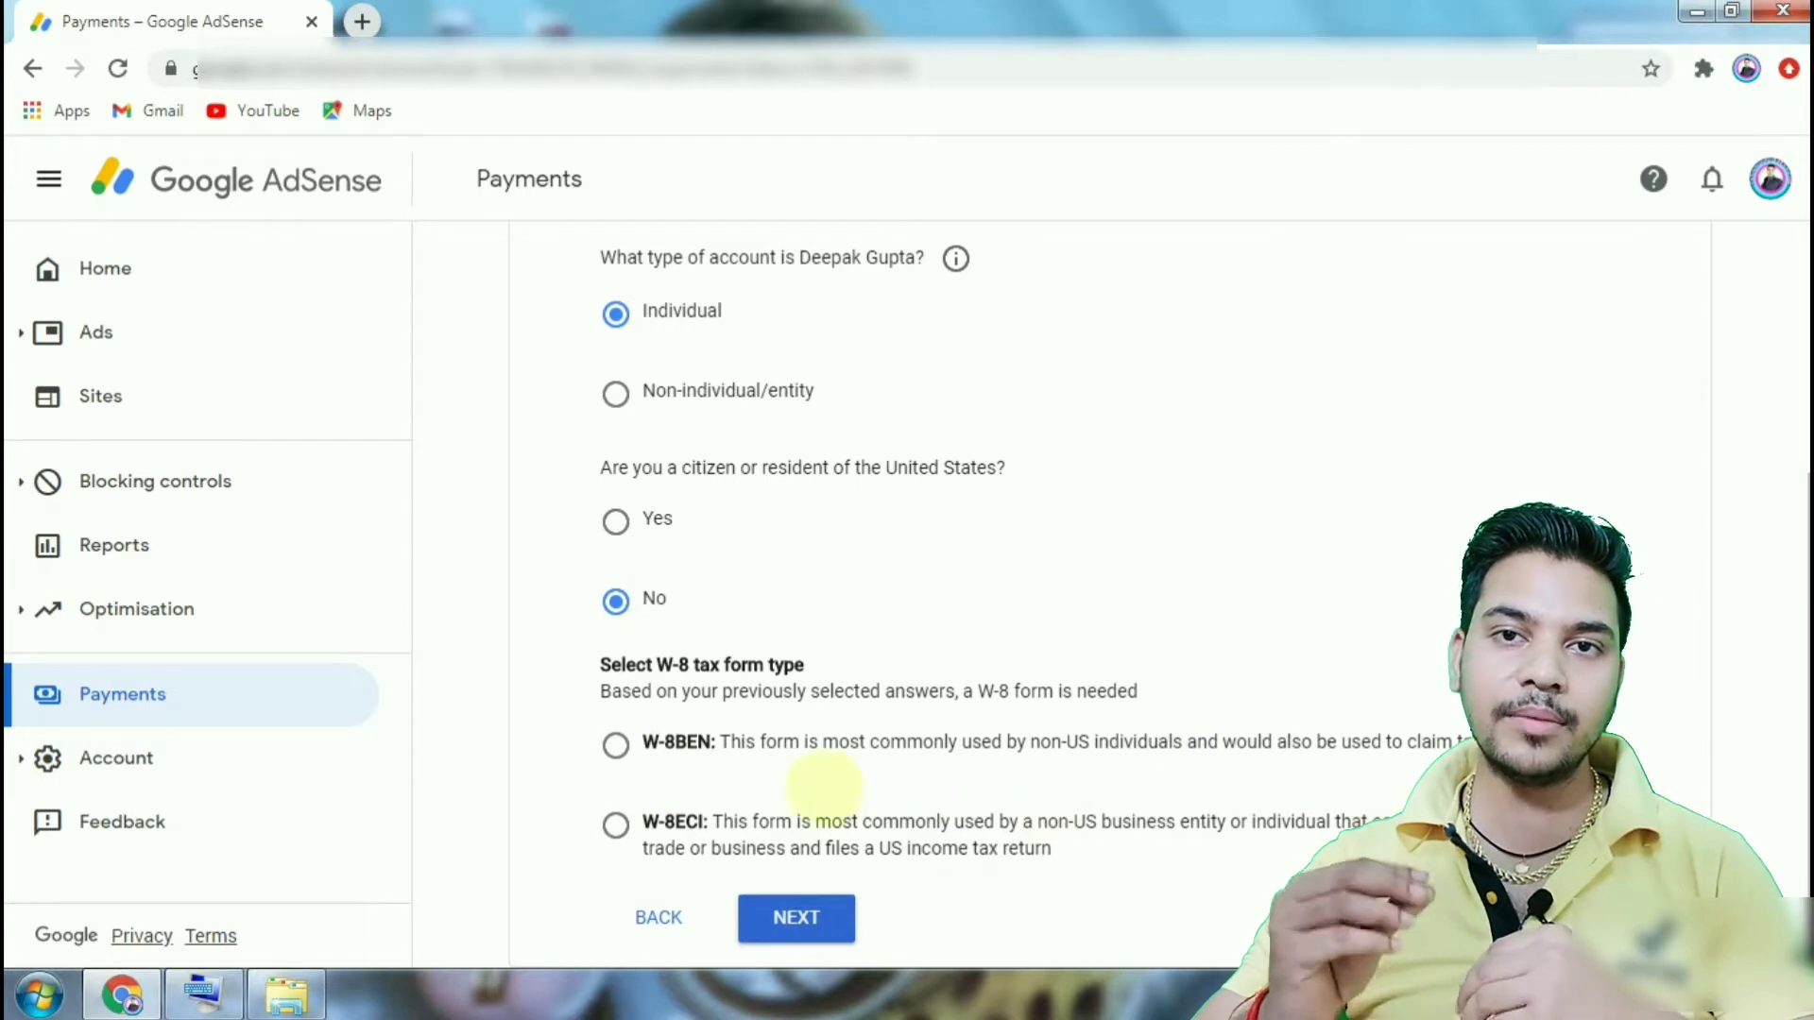
left_click(615, 745)
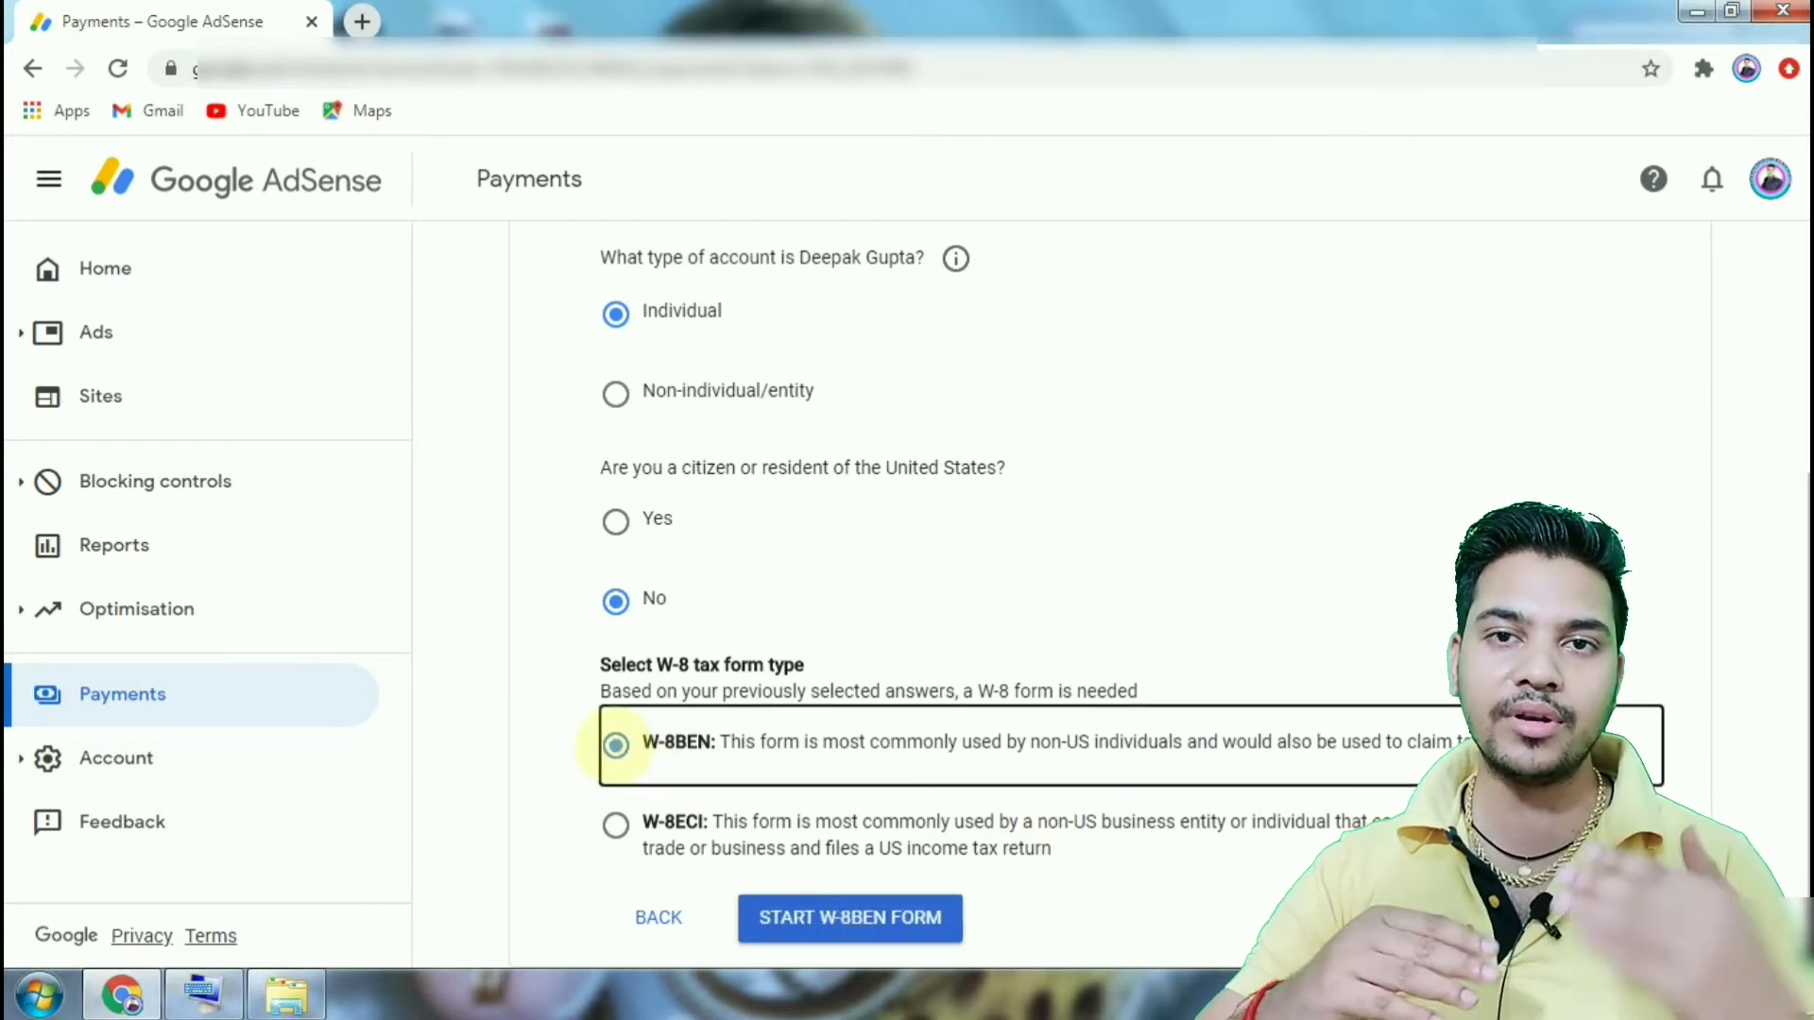
left_click(615, 825)
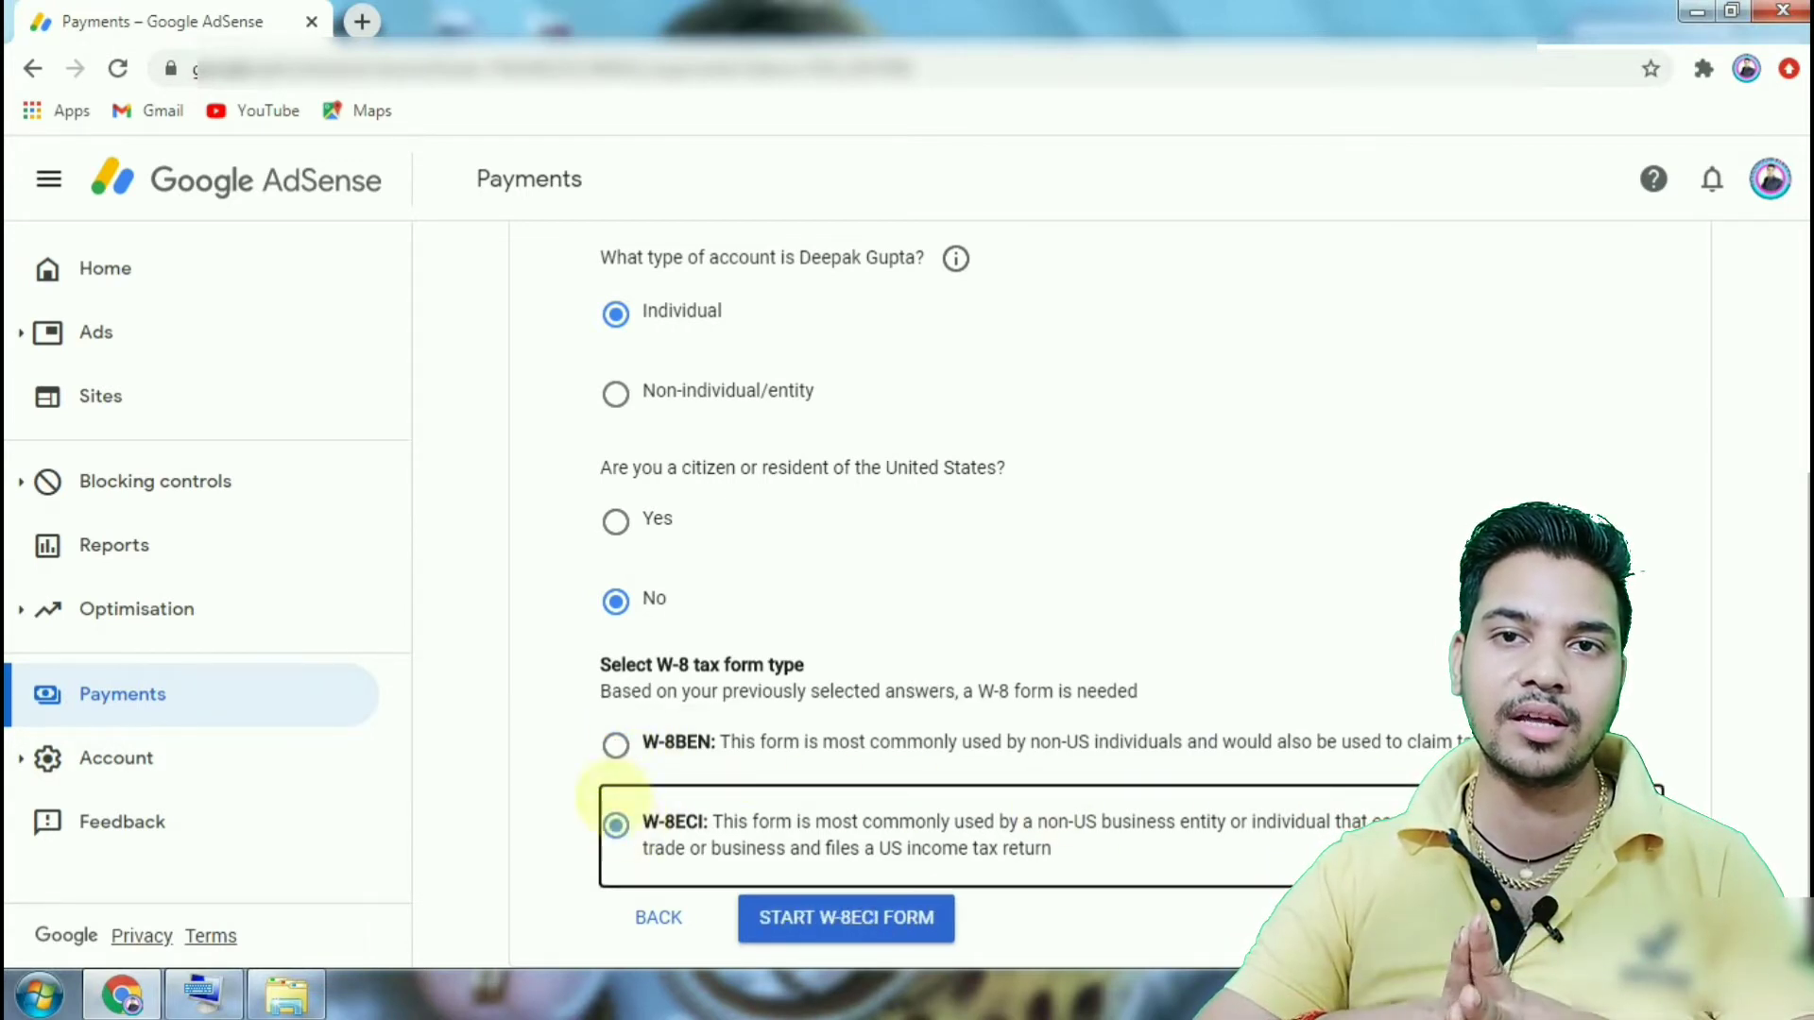
left_click(615, 745)
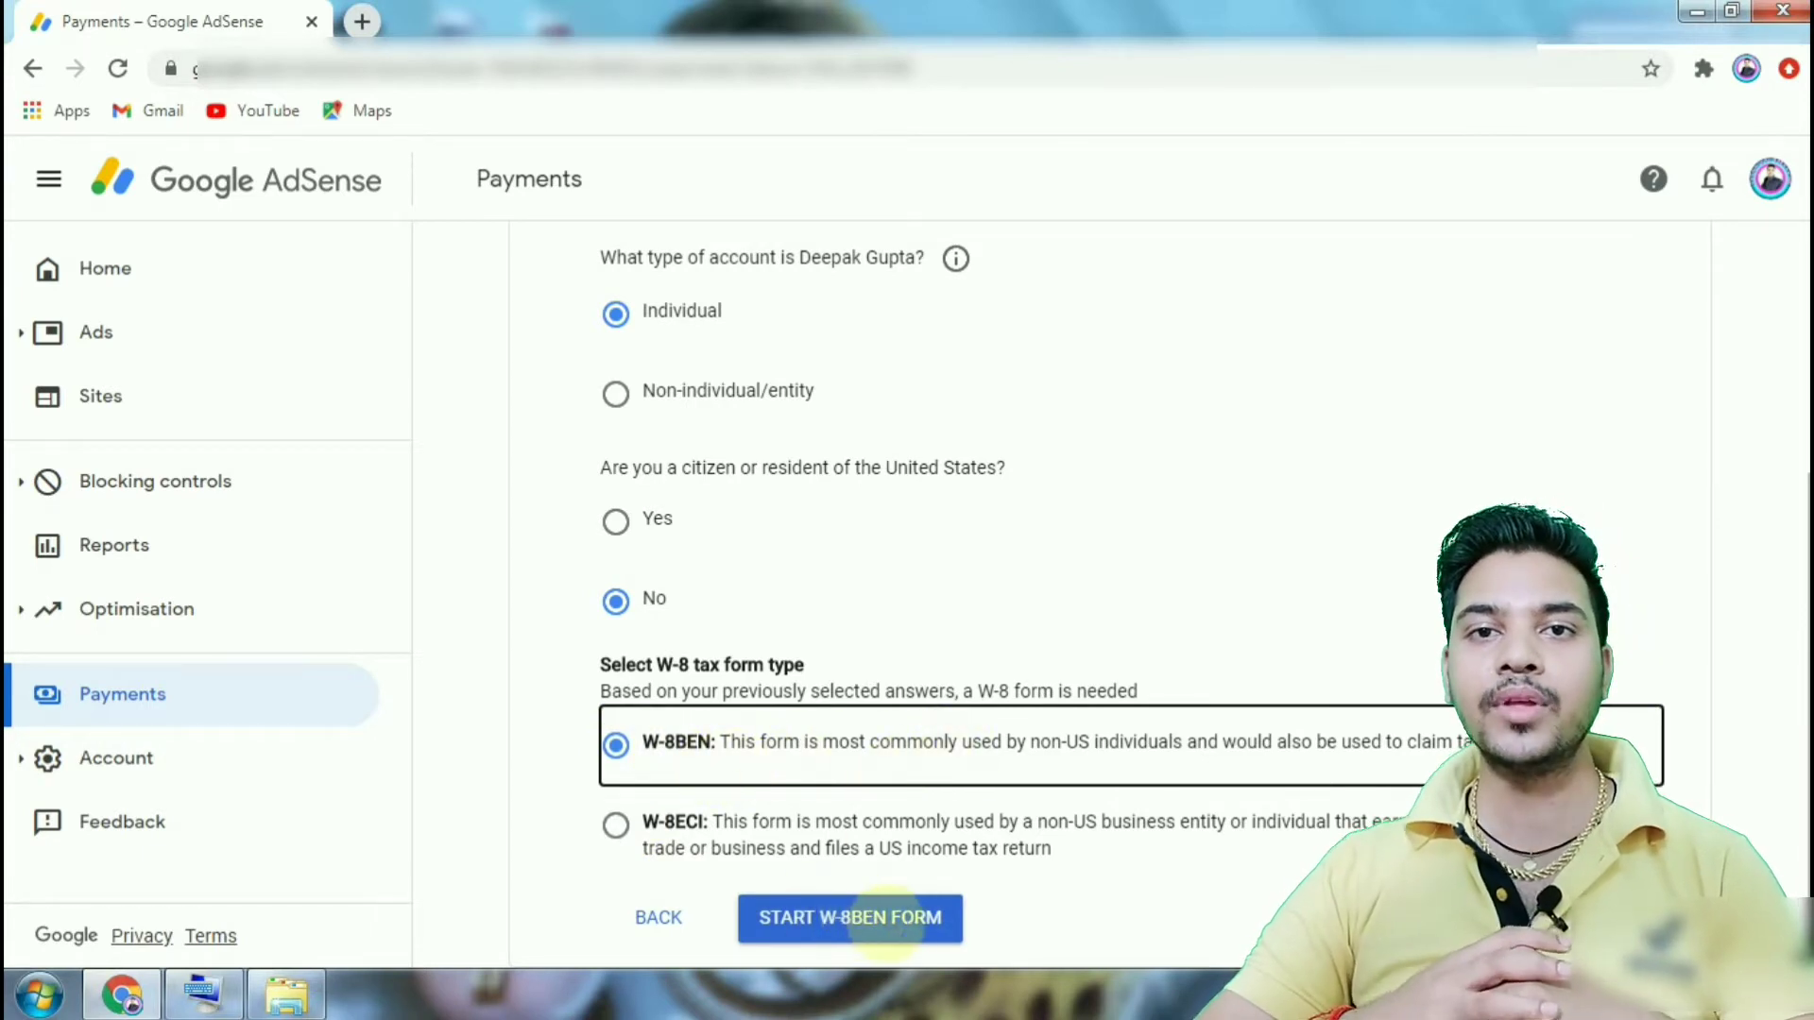
left_click(851, 917)
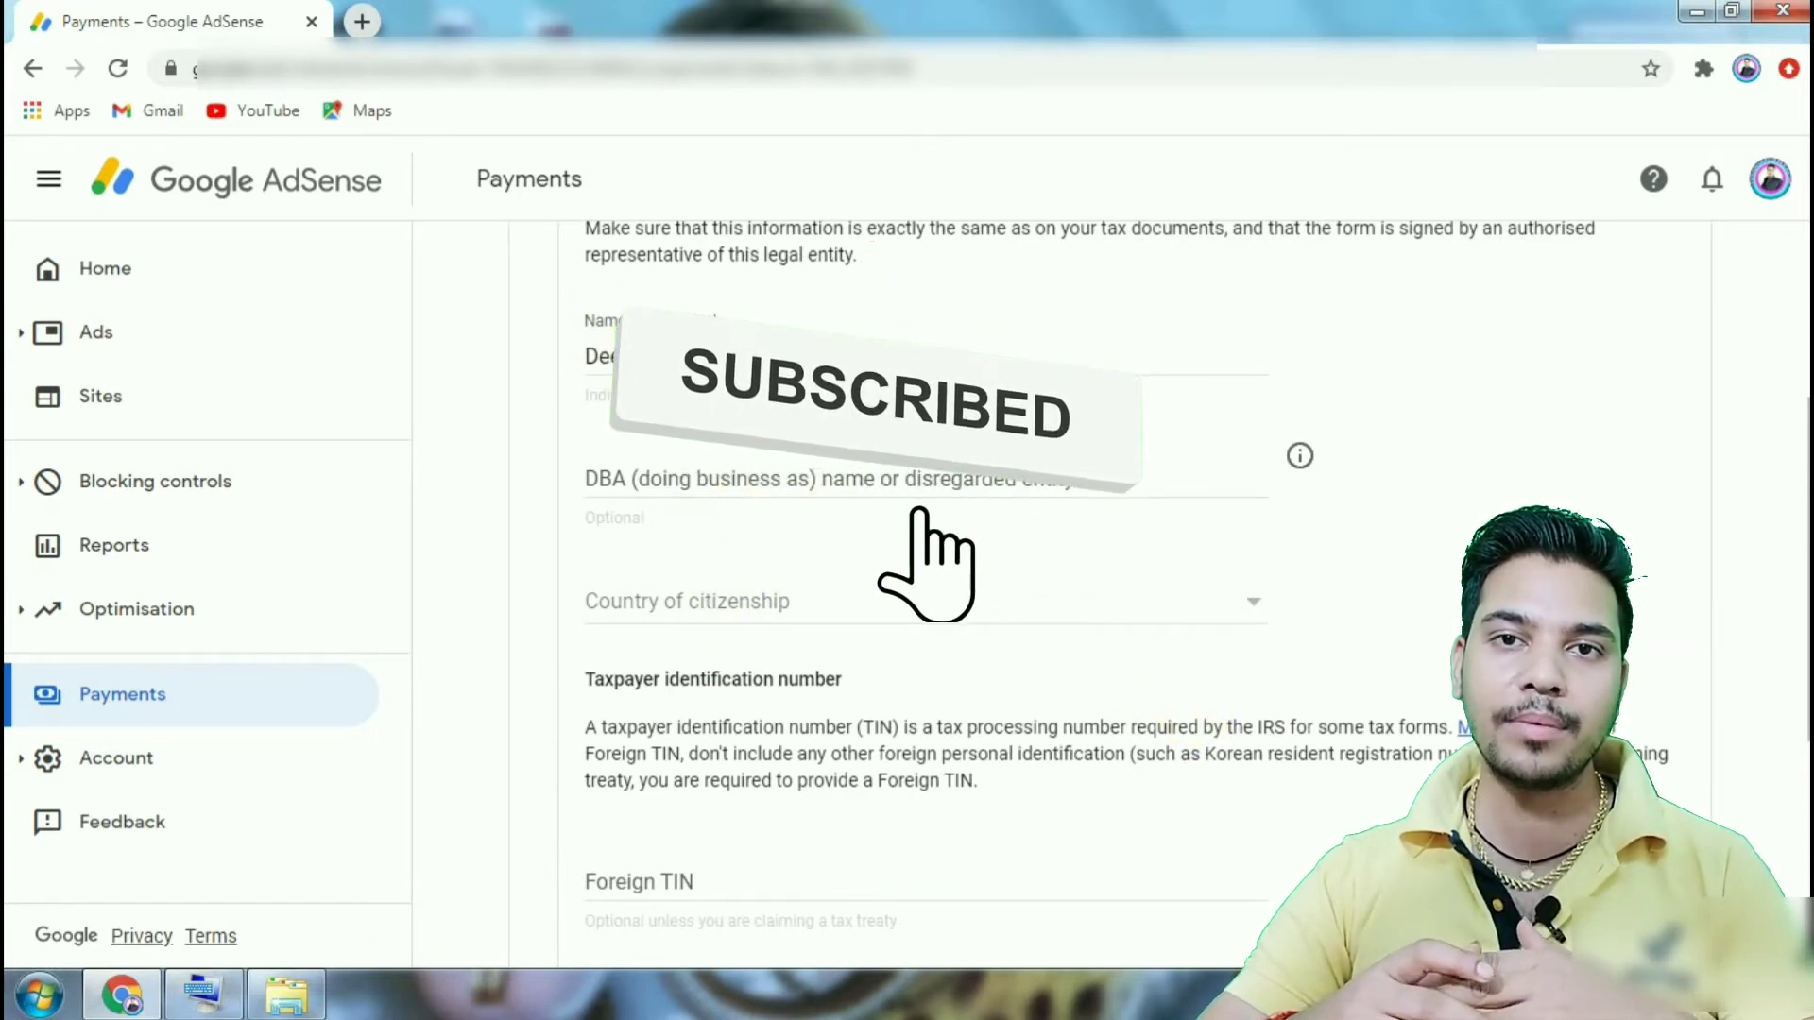
- Read the explanation of the DBA or disregarded entity name field, then close it
left_click(1301, 456)
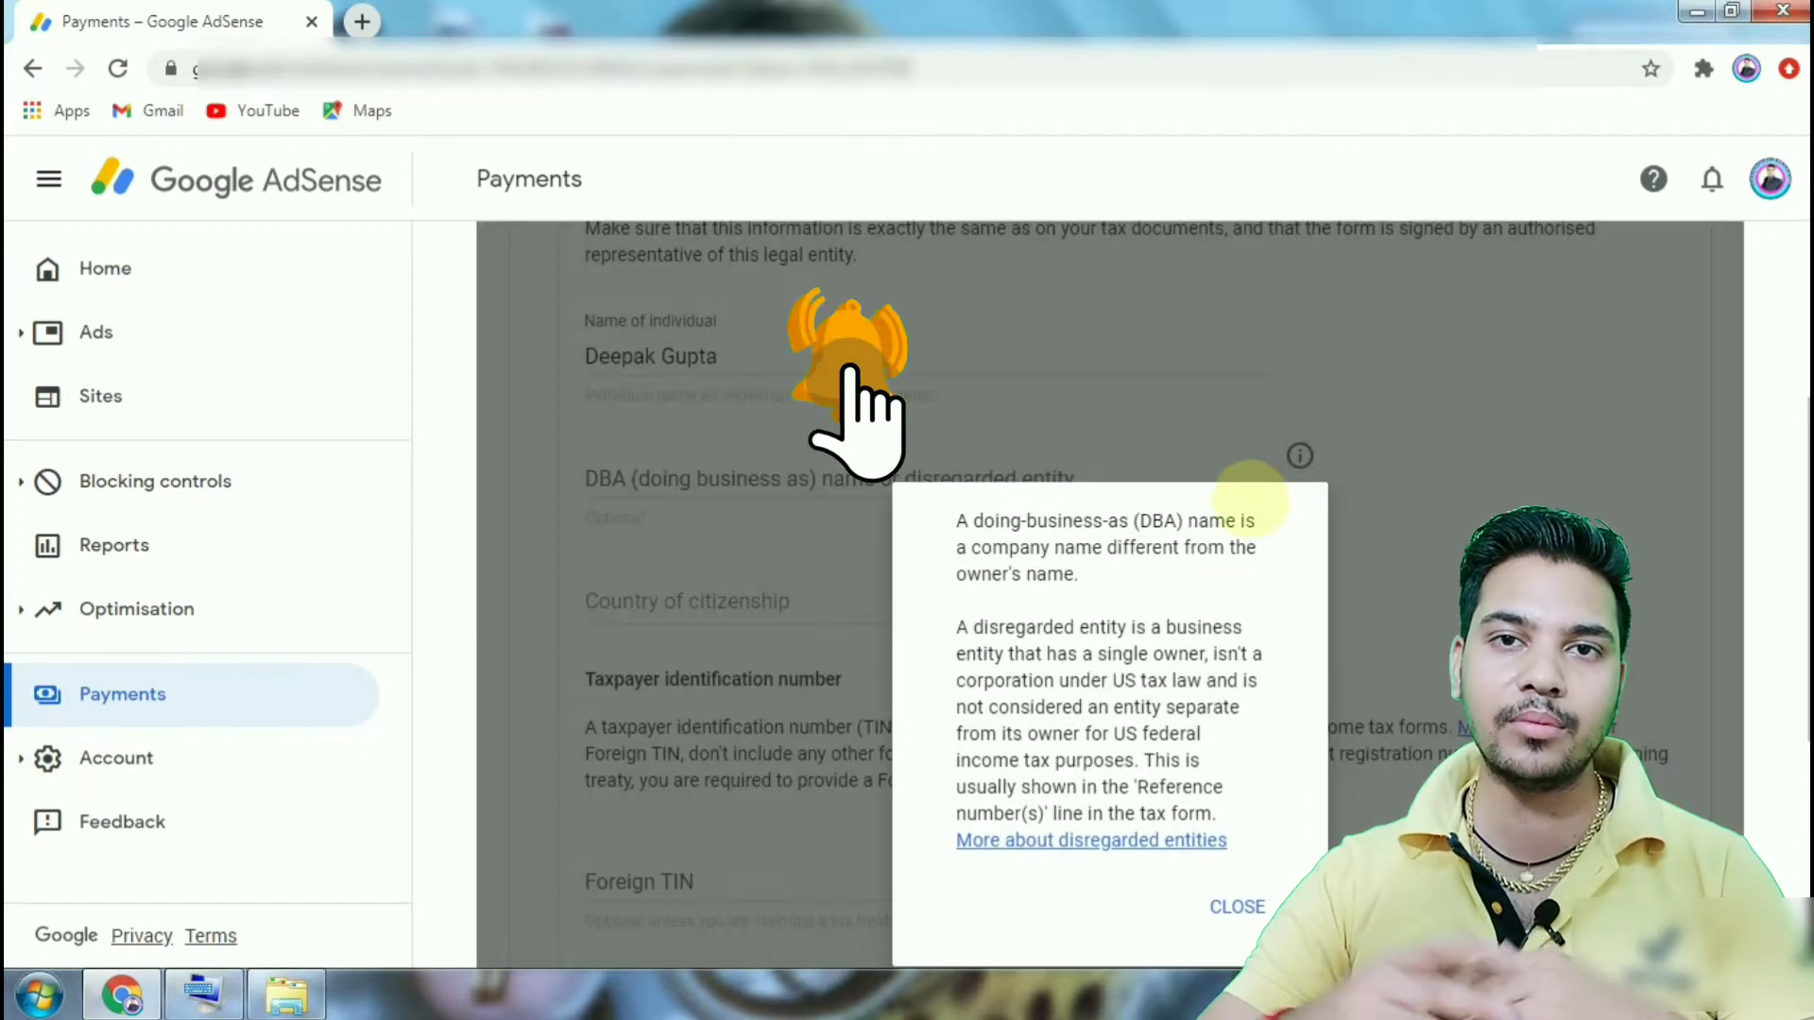
left_click(1237, 905)
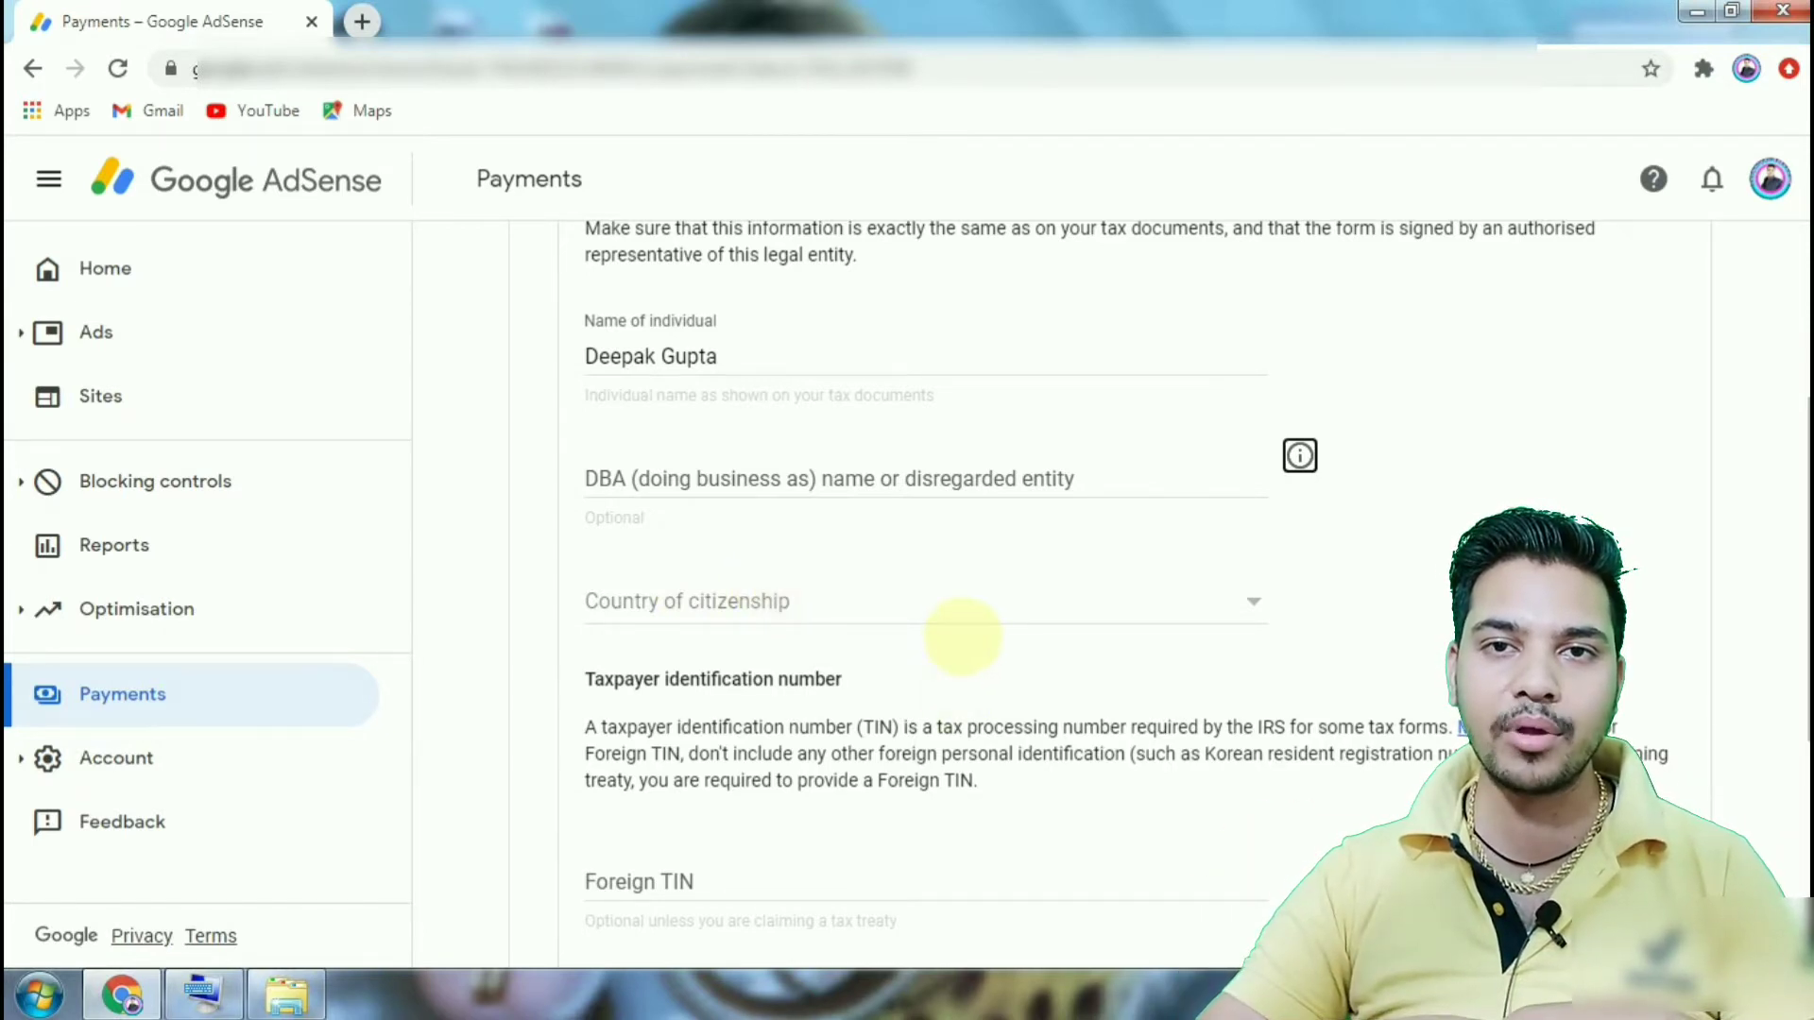
scroll(722, 591, "down", 3)
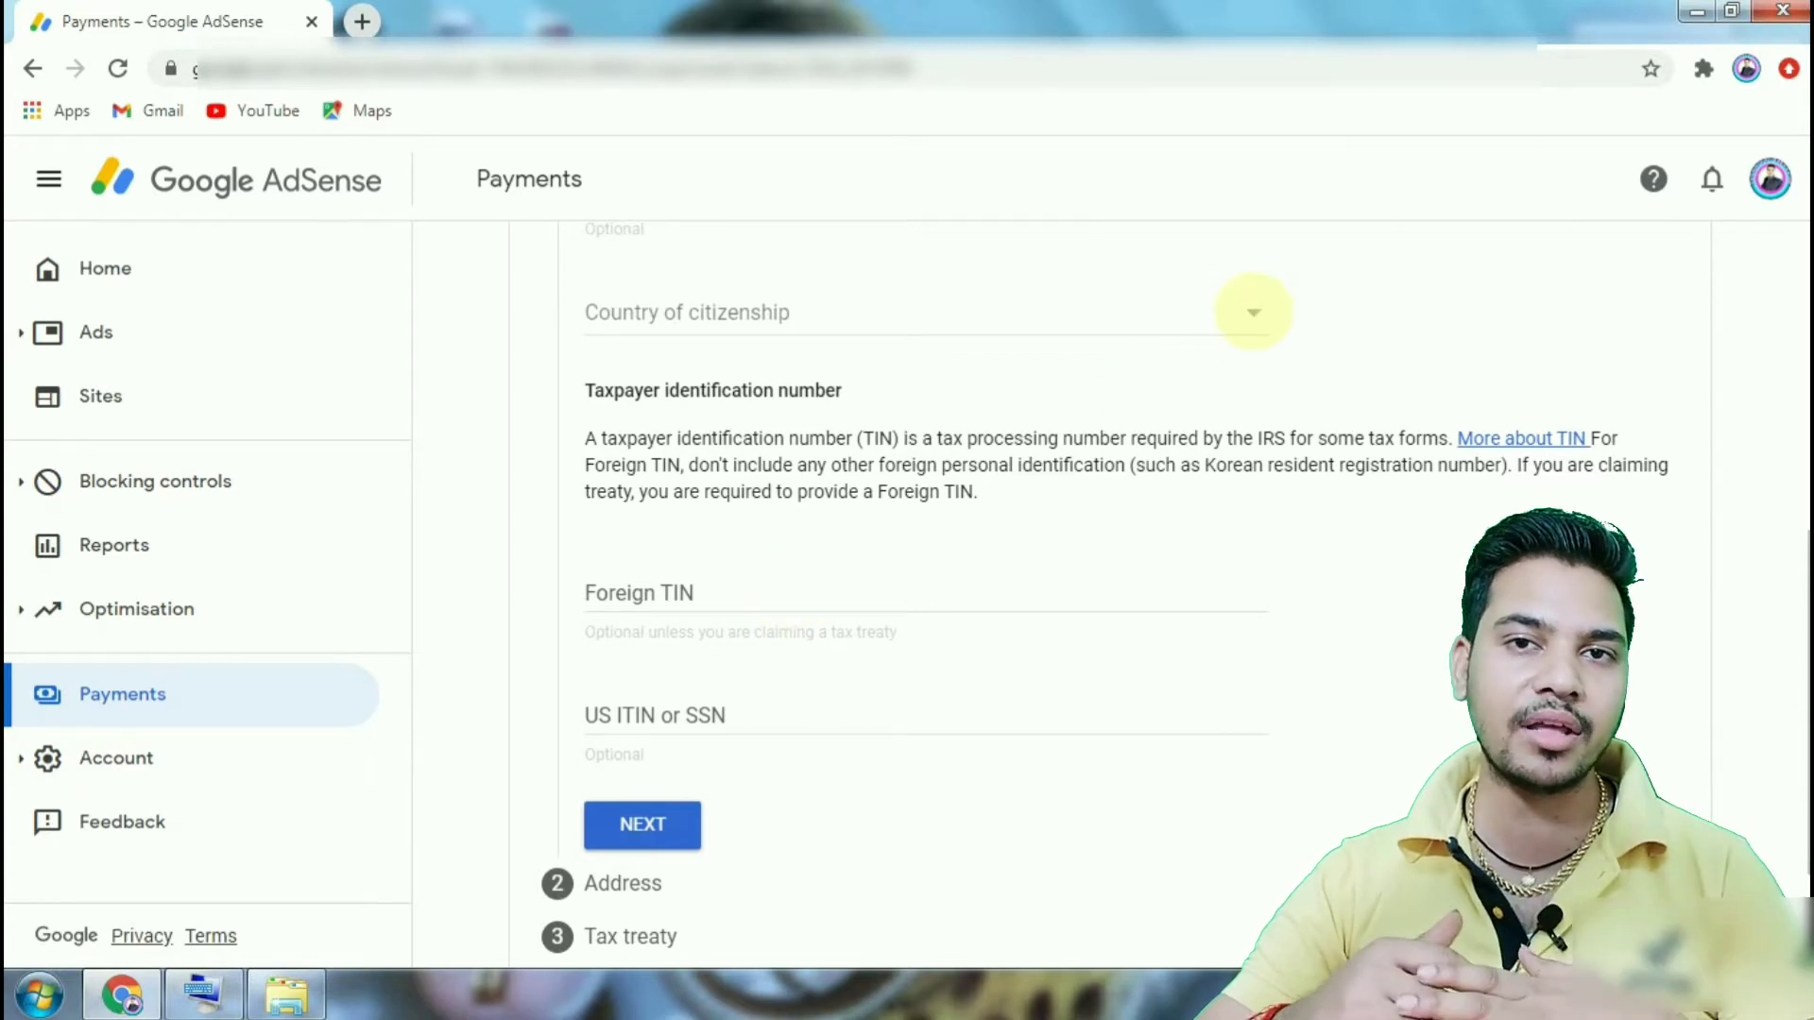
left_click(1253, 312)
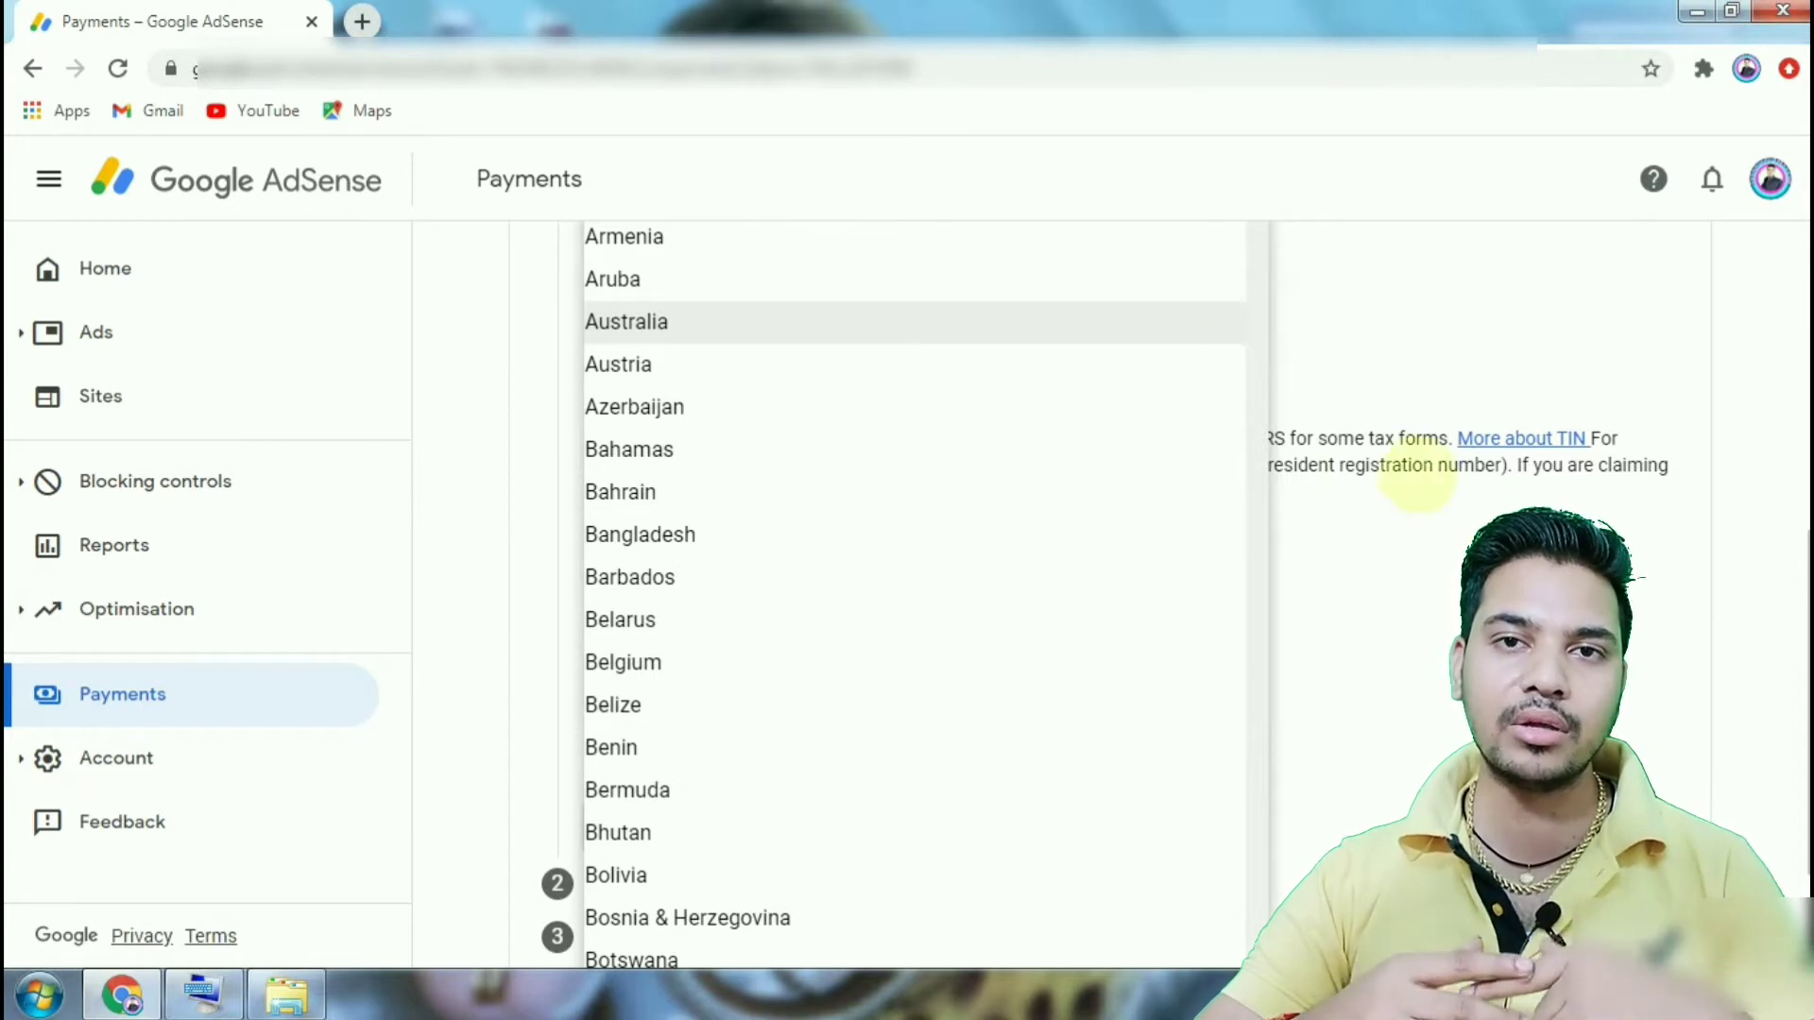
left_click(1502, 511)
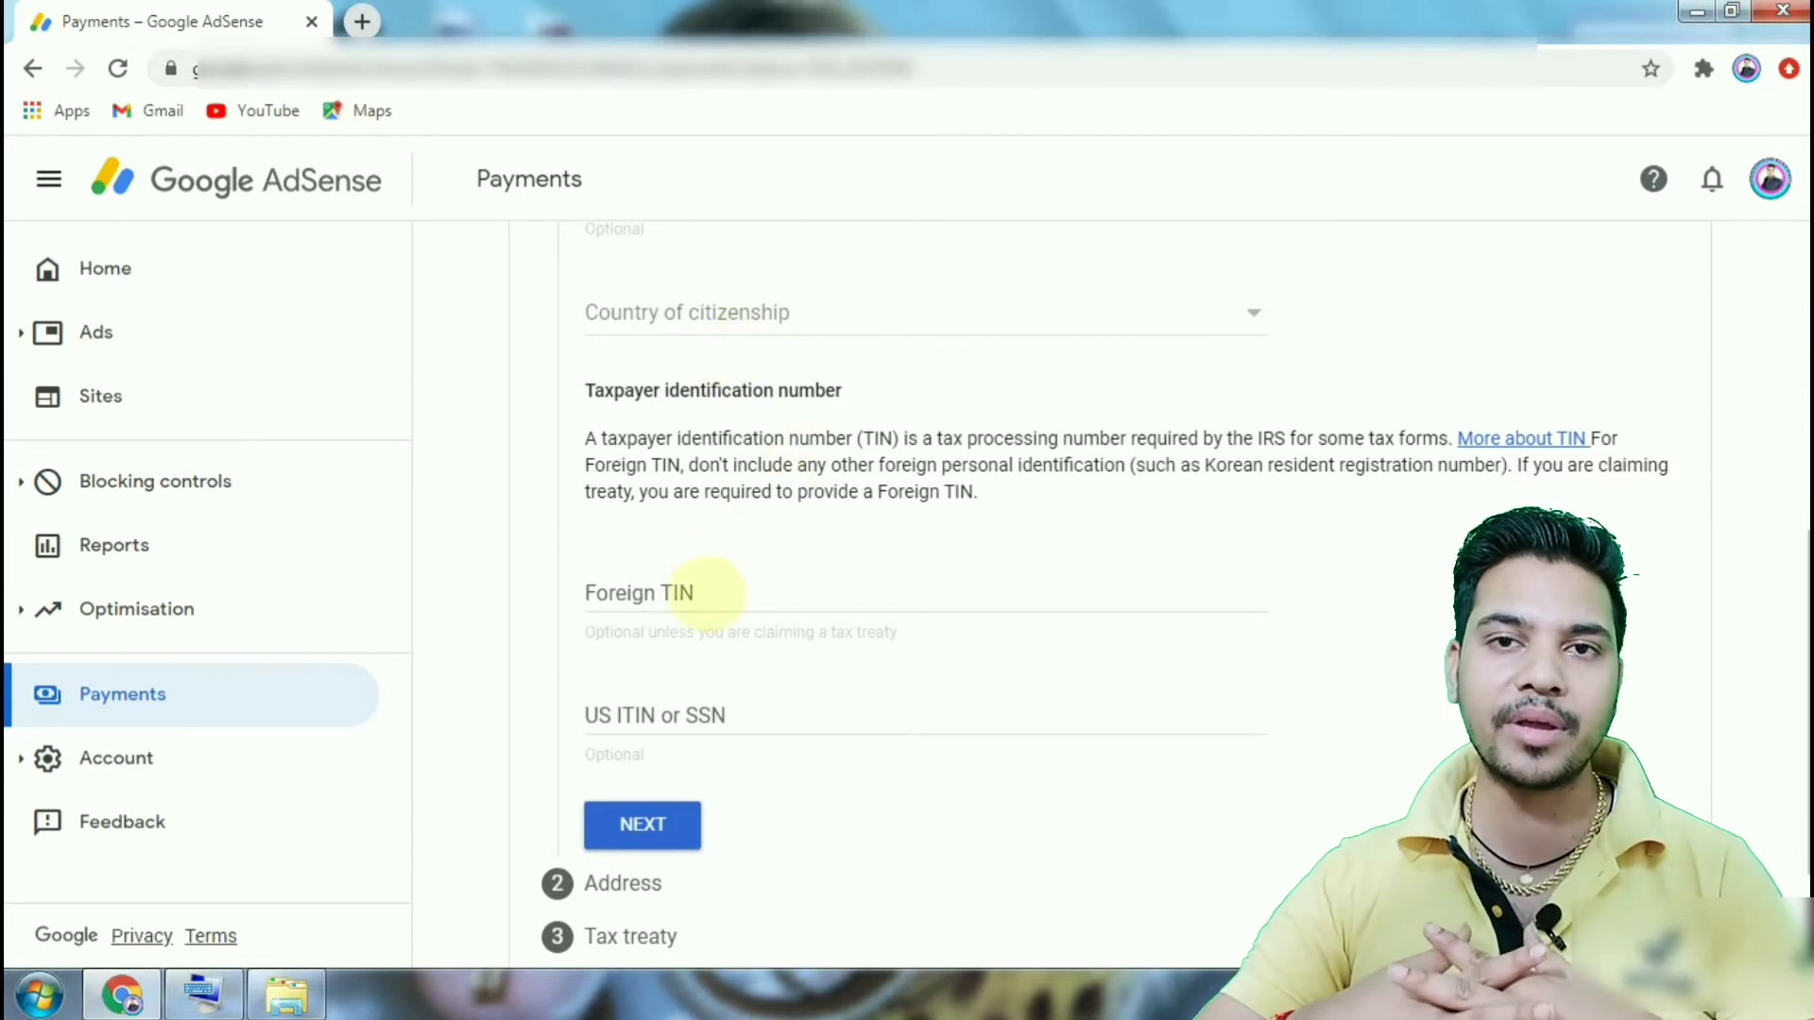
left_click(699, 595)
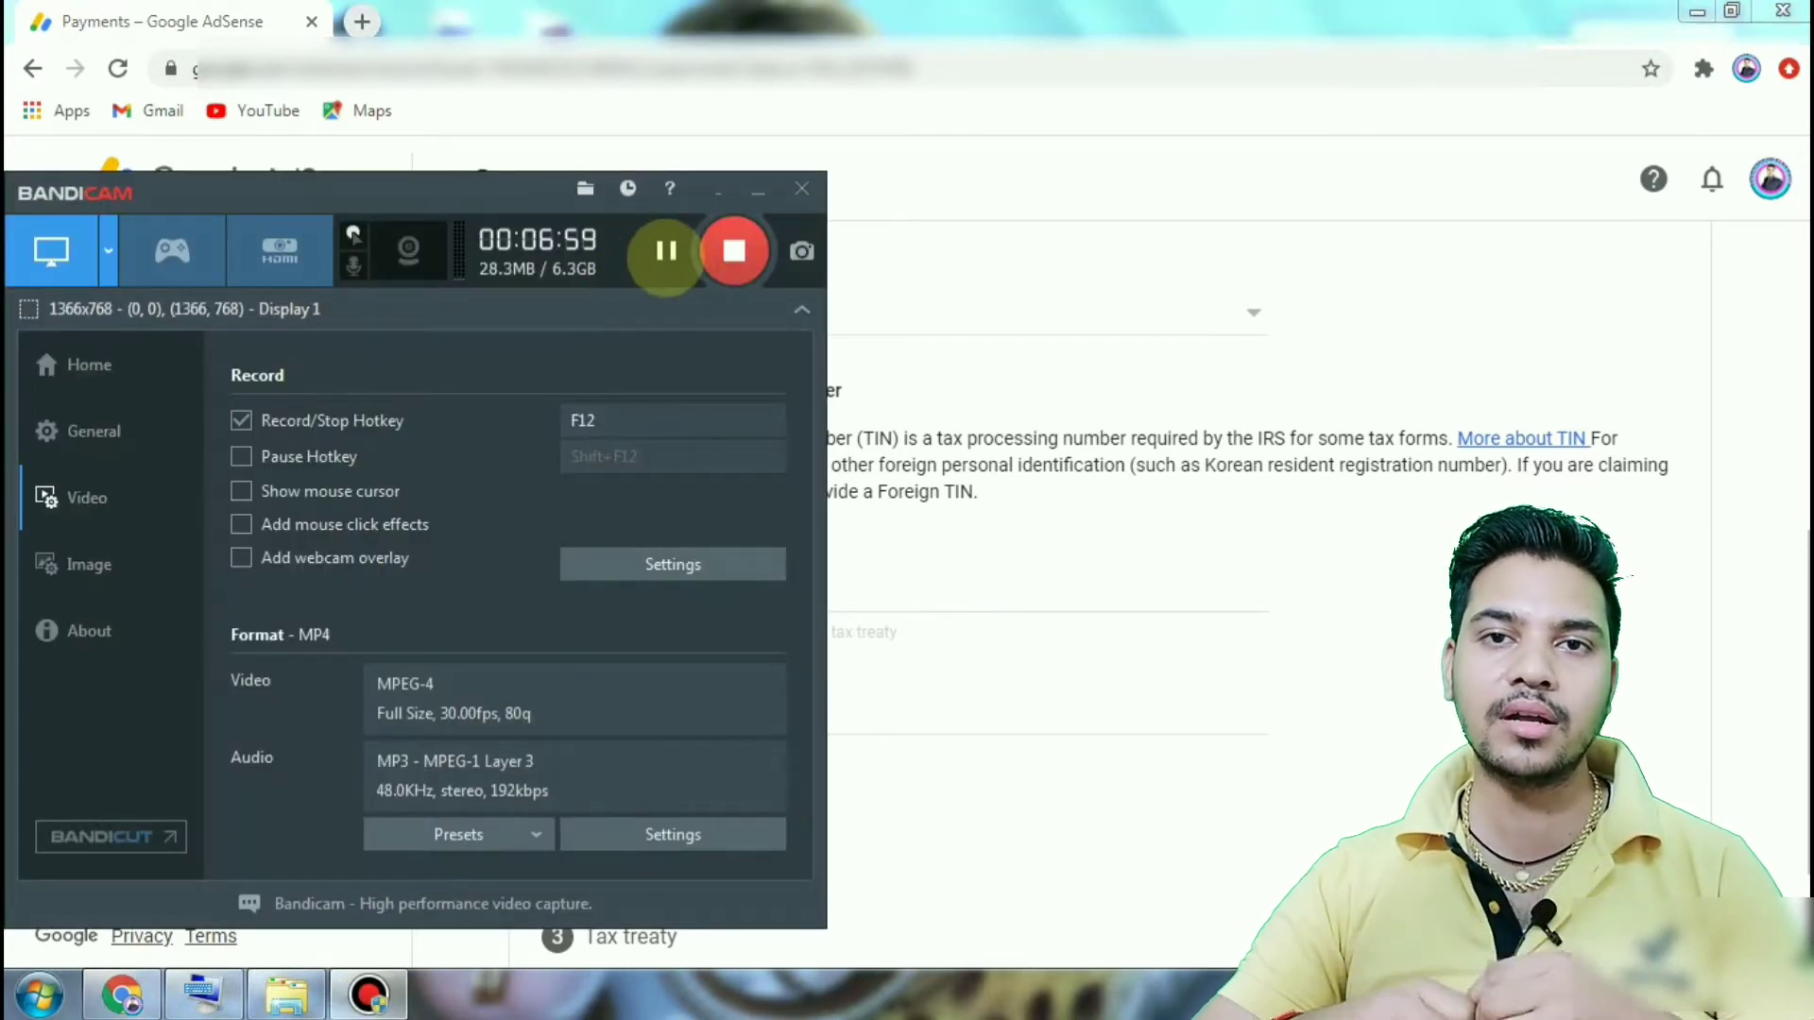
left_click(718, 191)
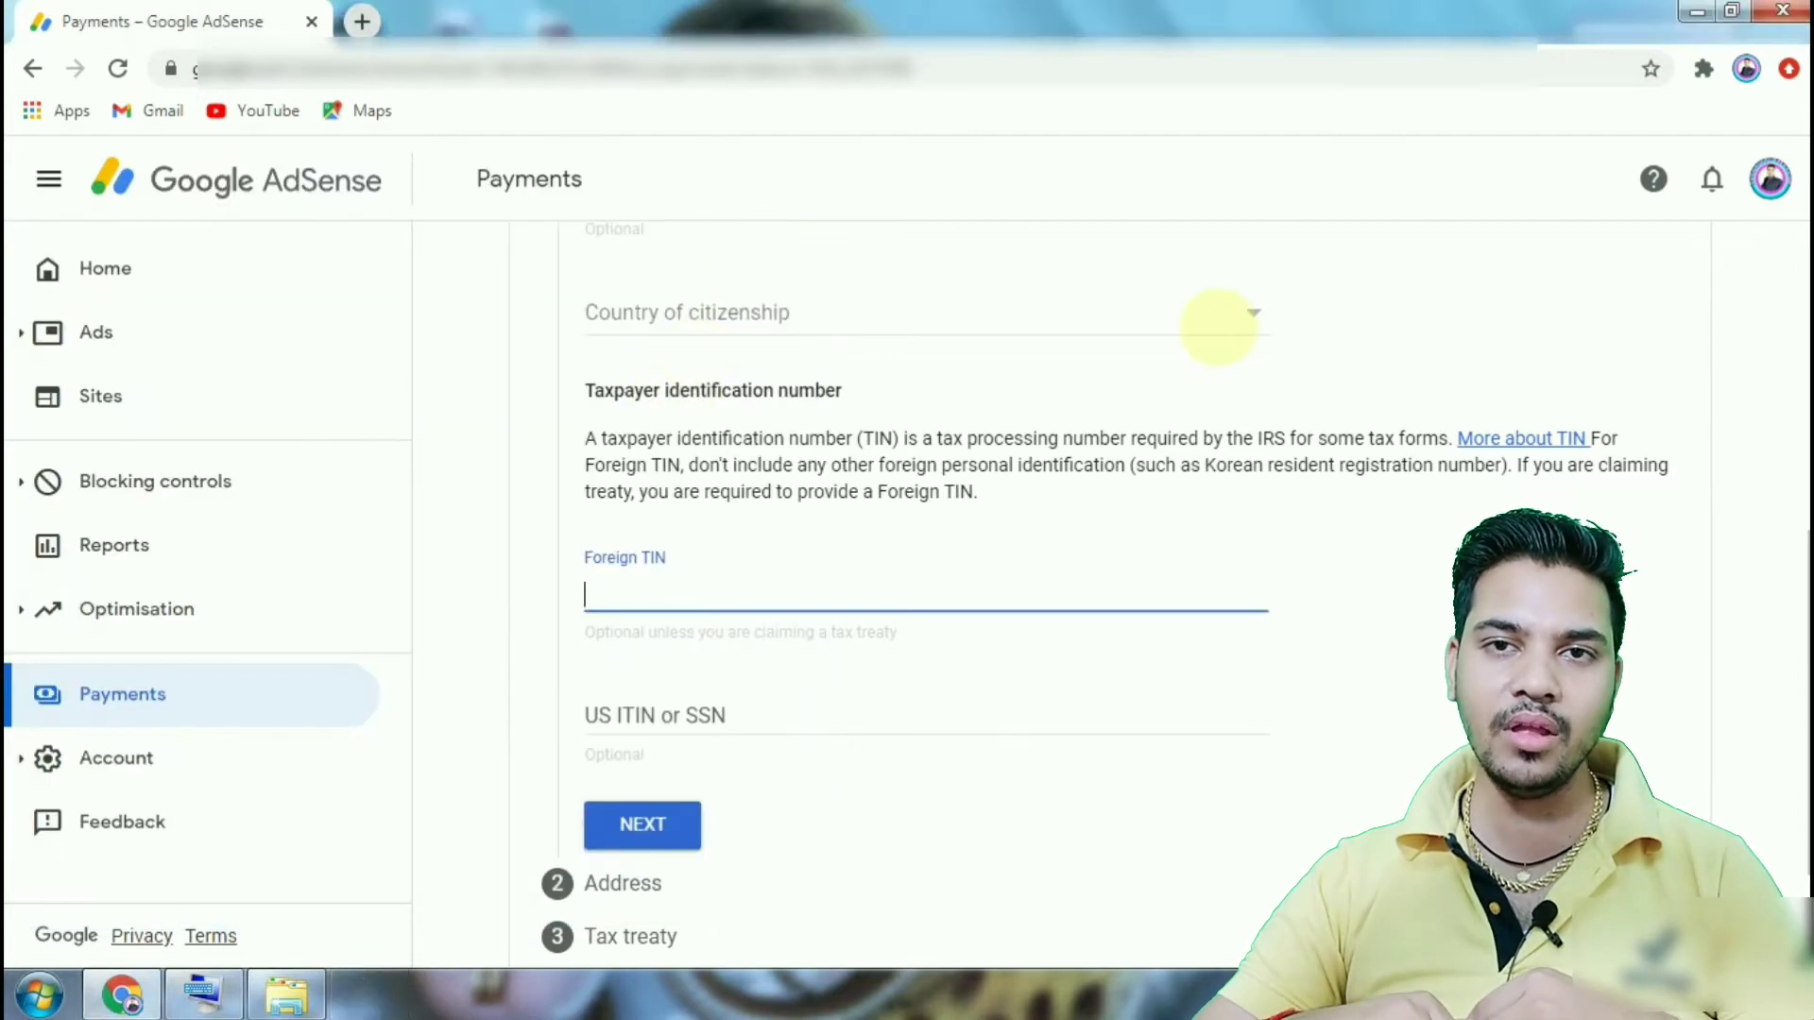
left_click(1233, 326)
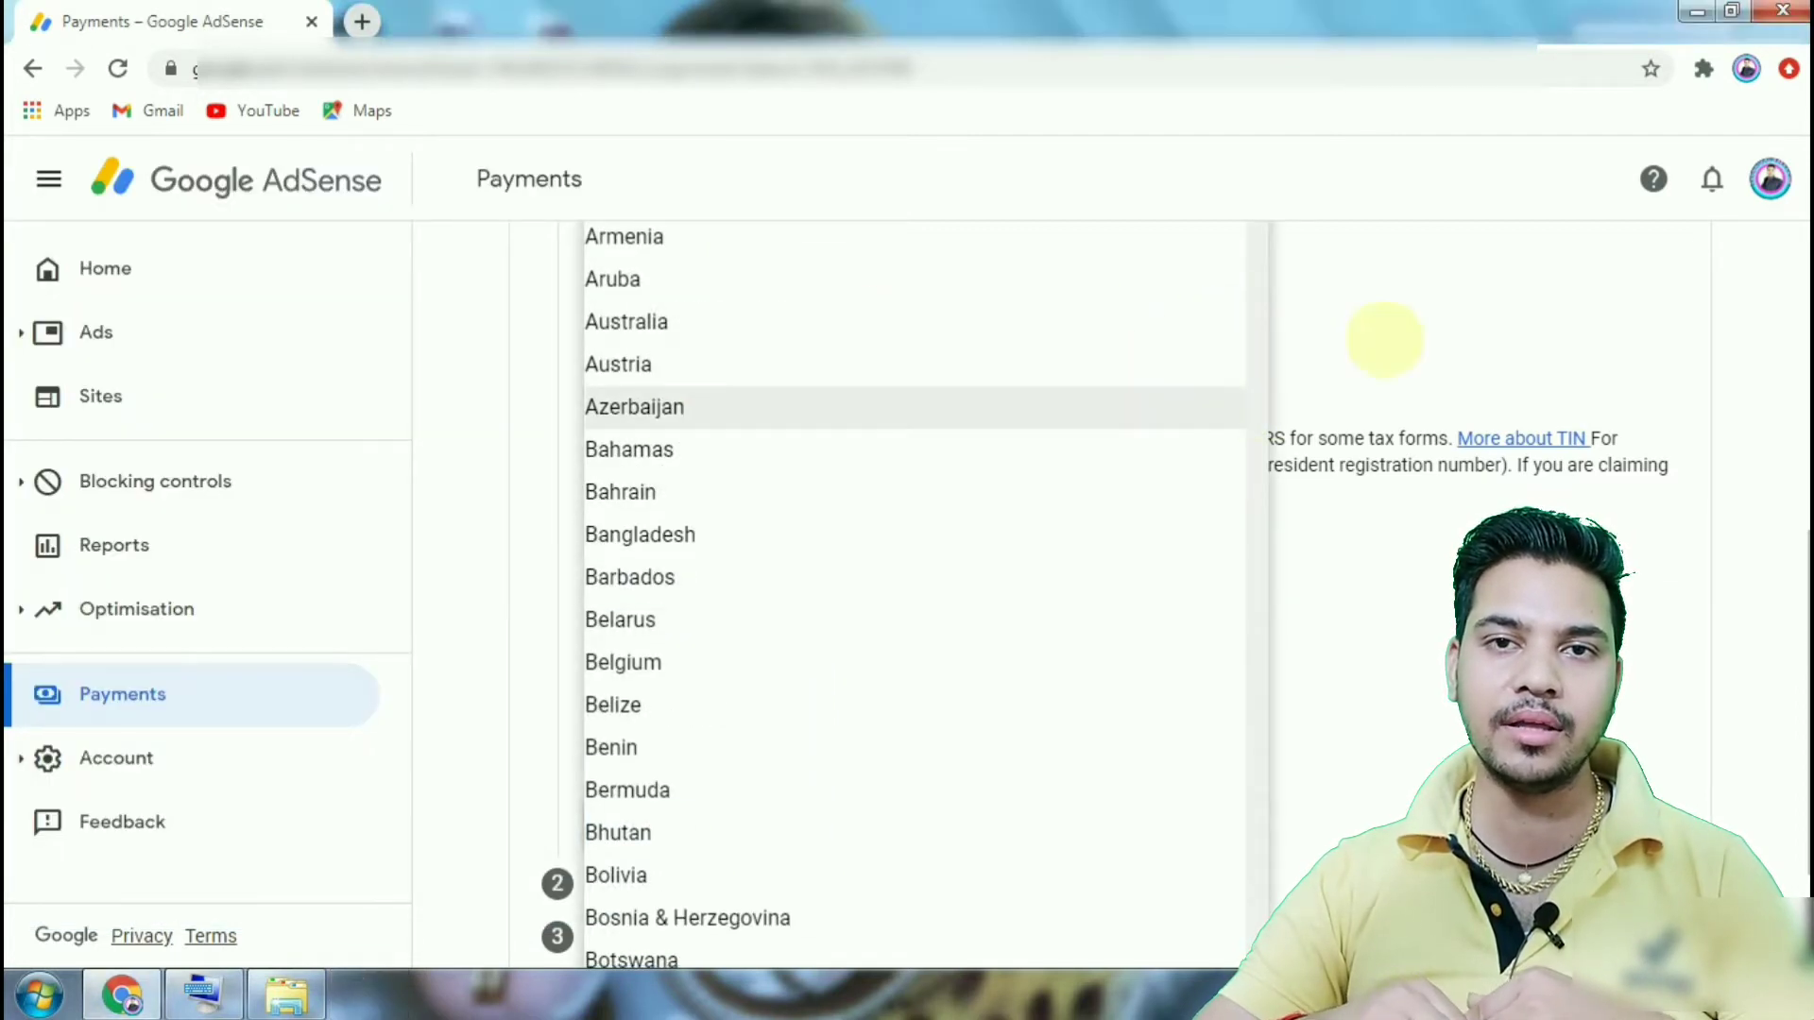
left_click(643, 392)
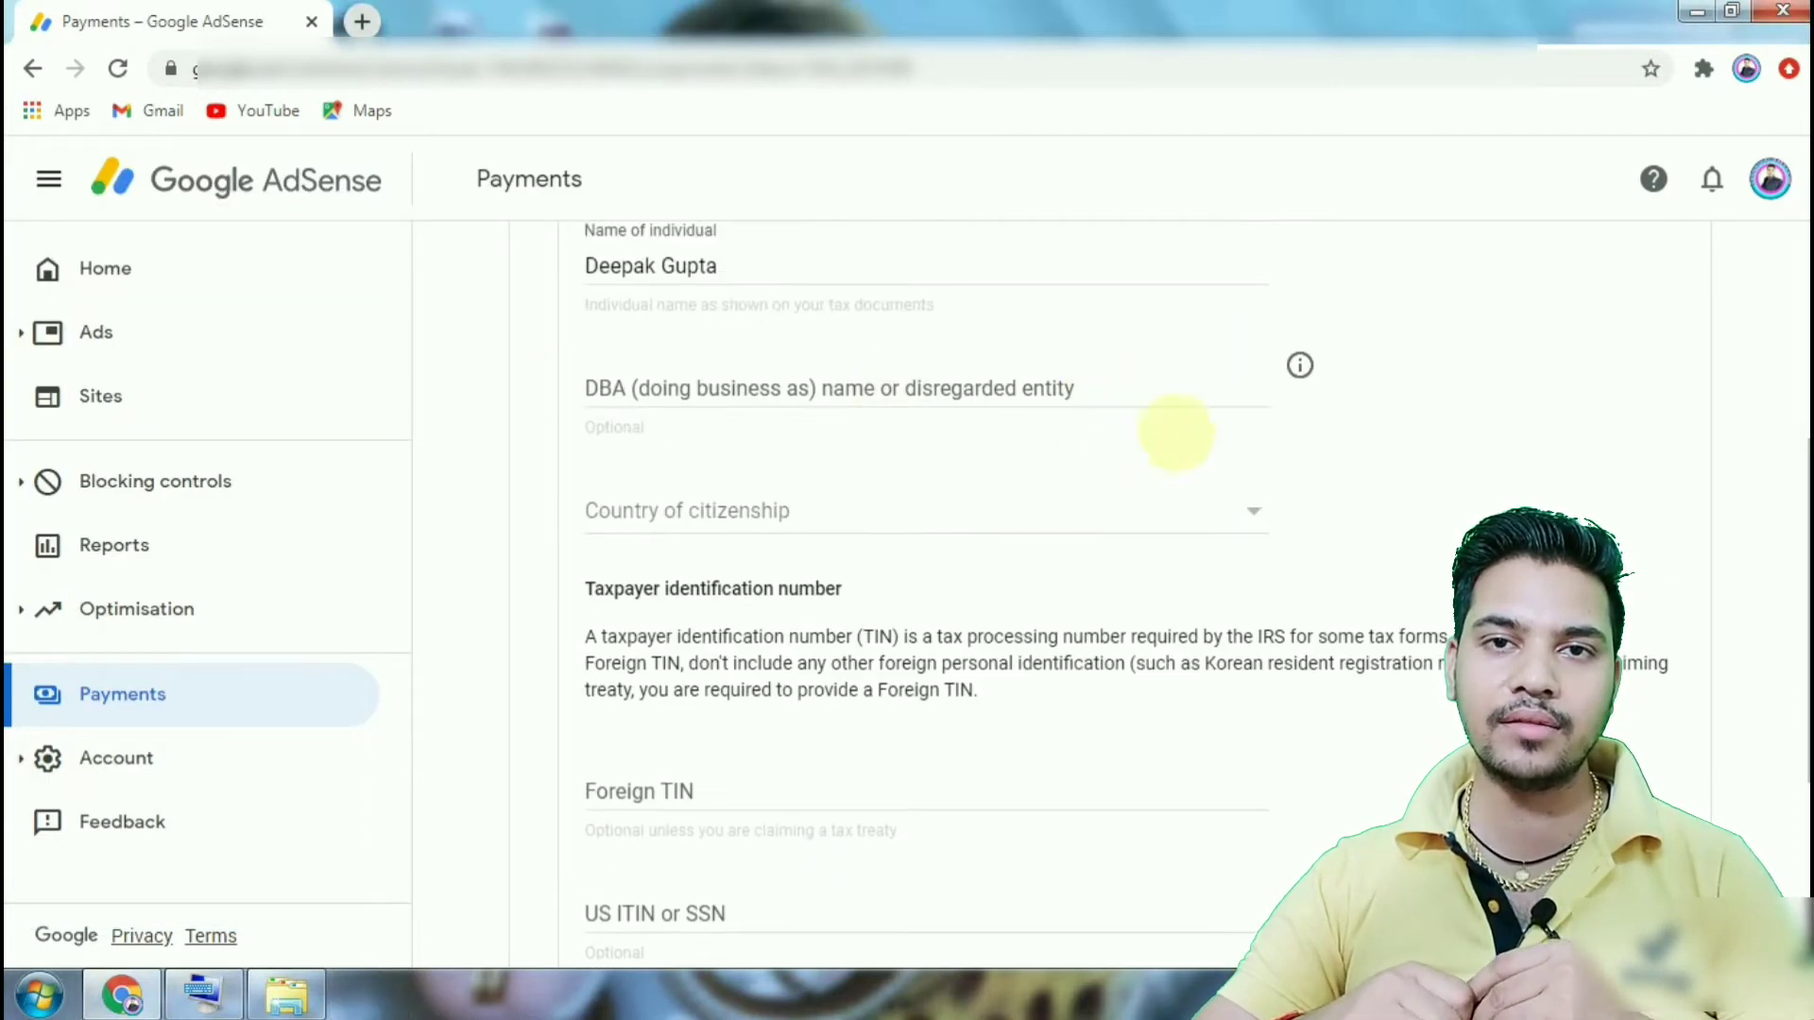
- Set the country of citizenship to India
left_click(1215, 500)
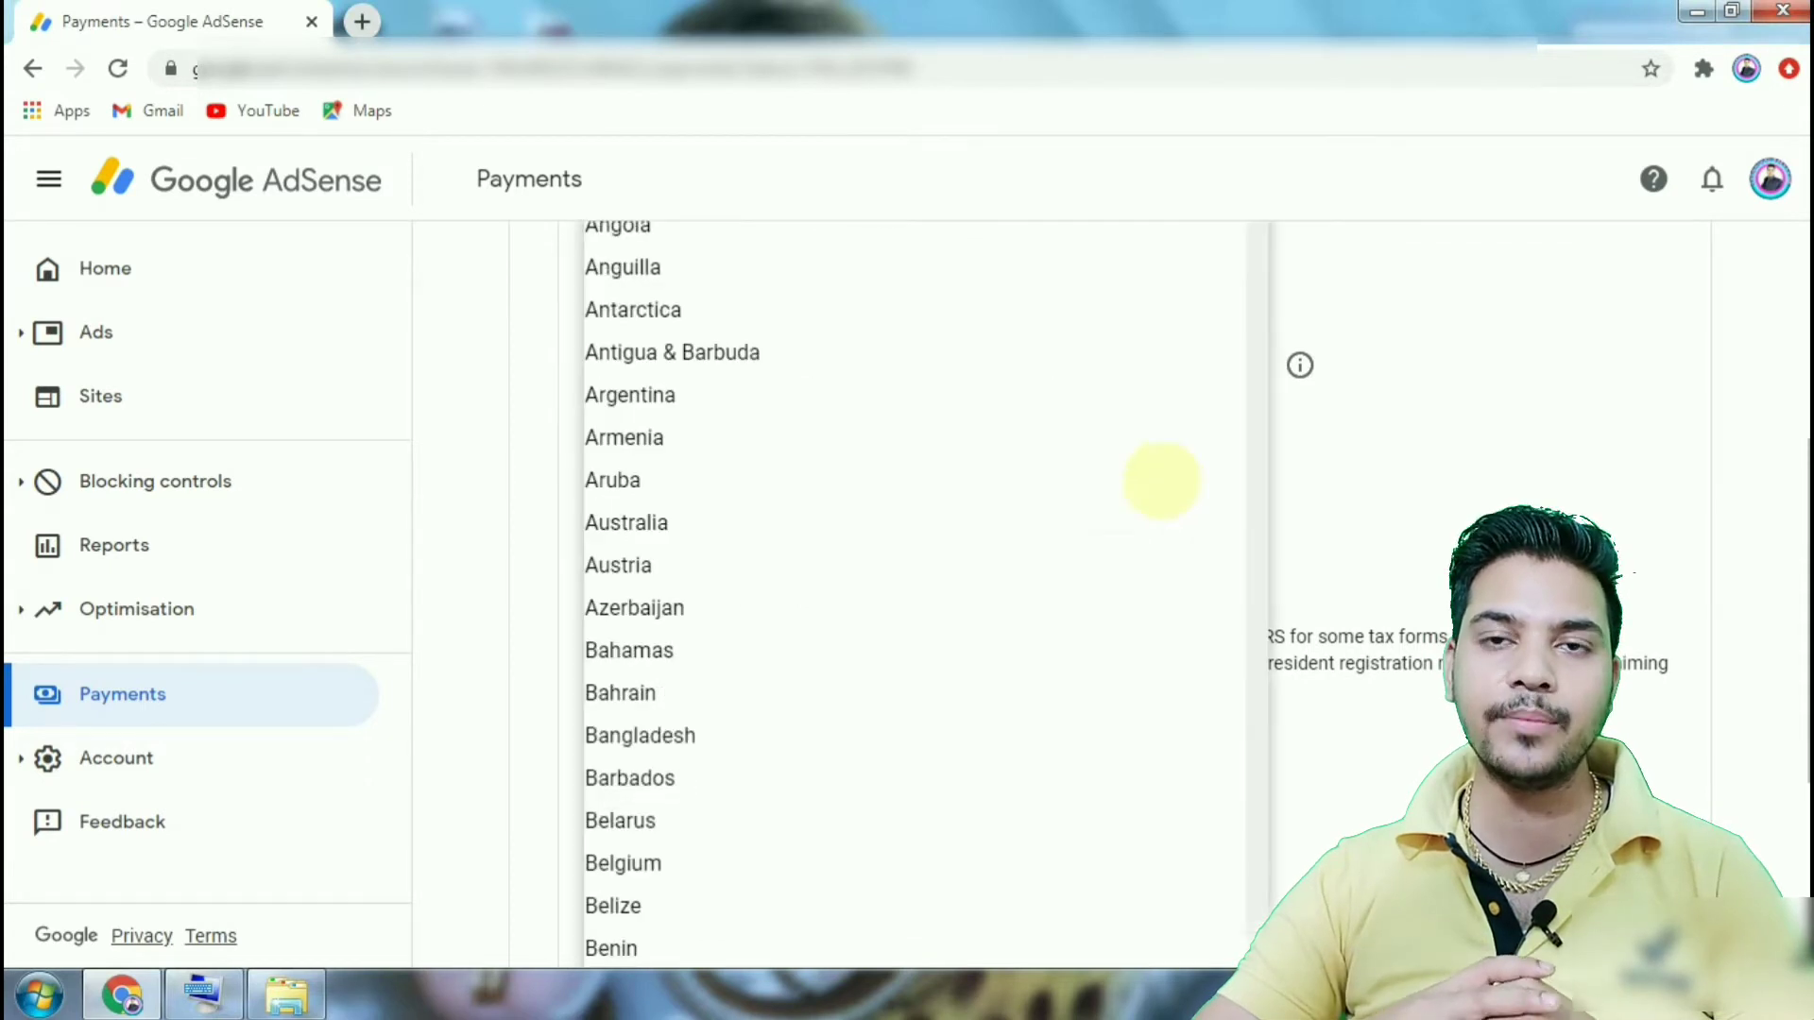
scroll(1259, 481, "down", 5)
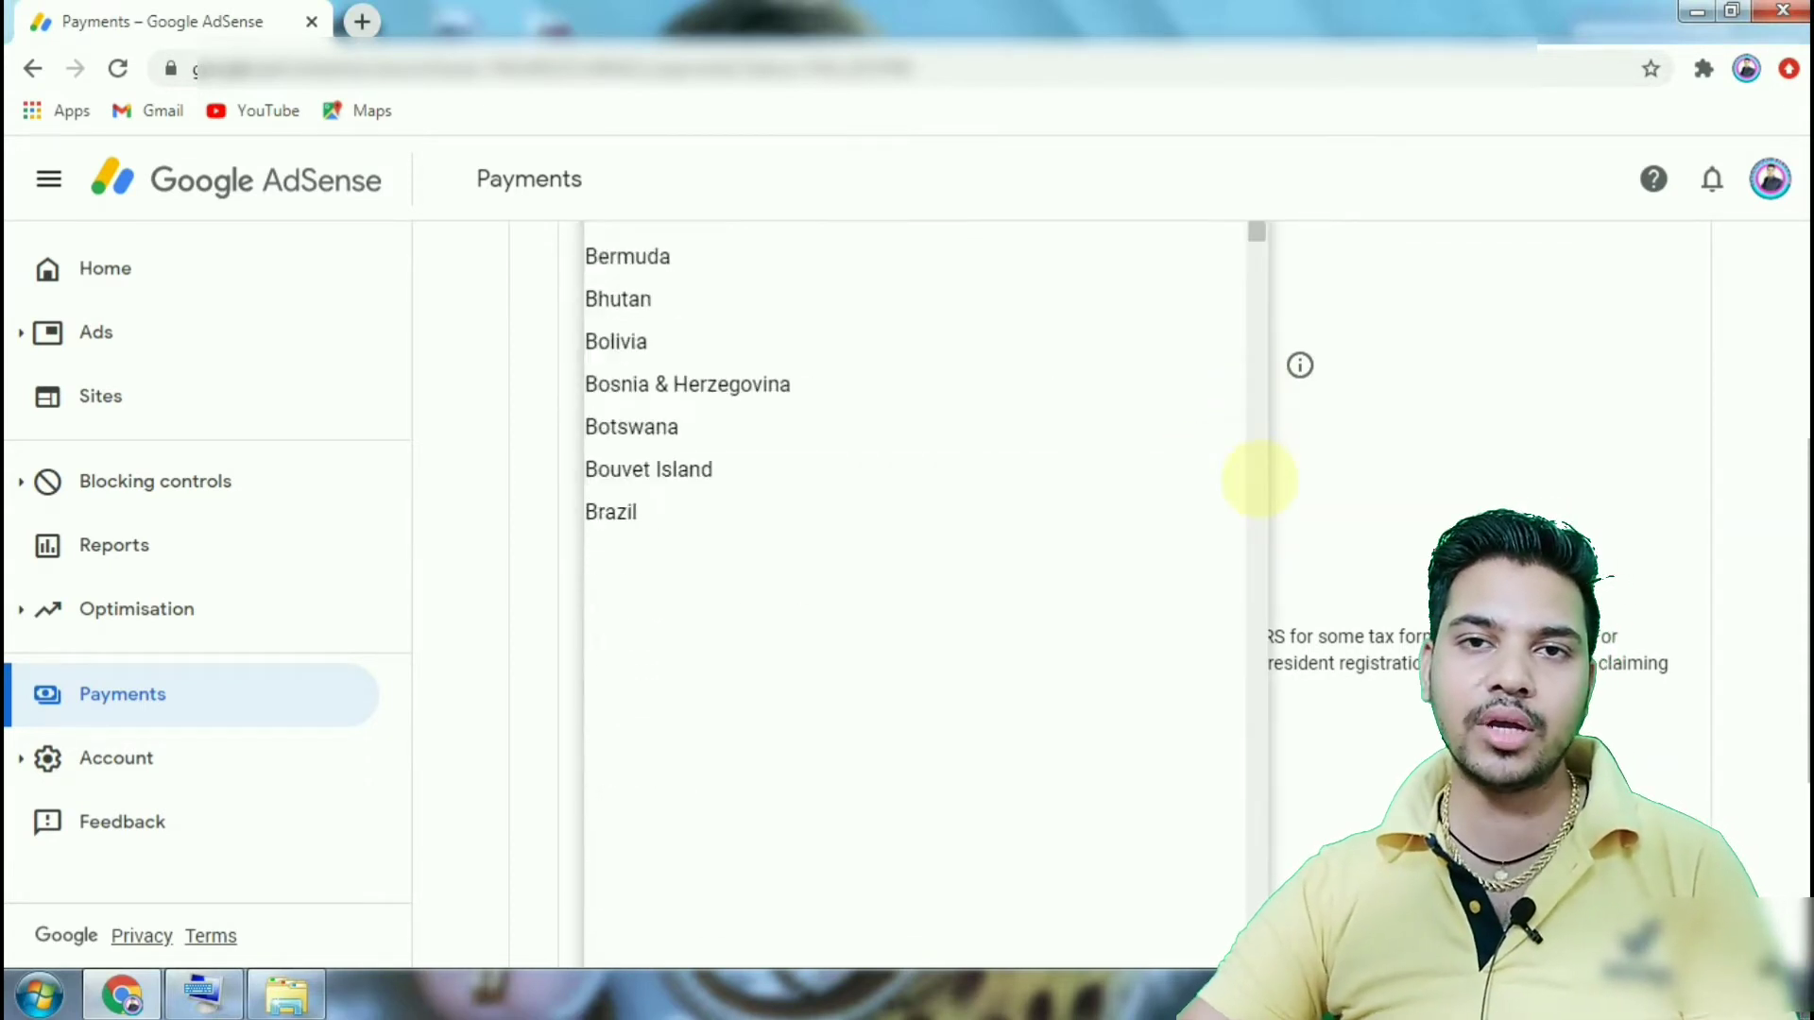
scroll(1260, 481, "down", 15)
scroll(1269, 543, "down", 13)
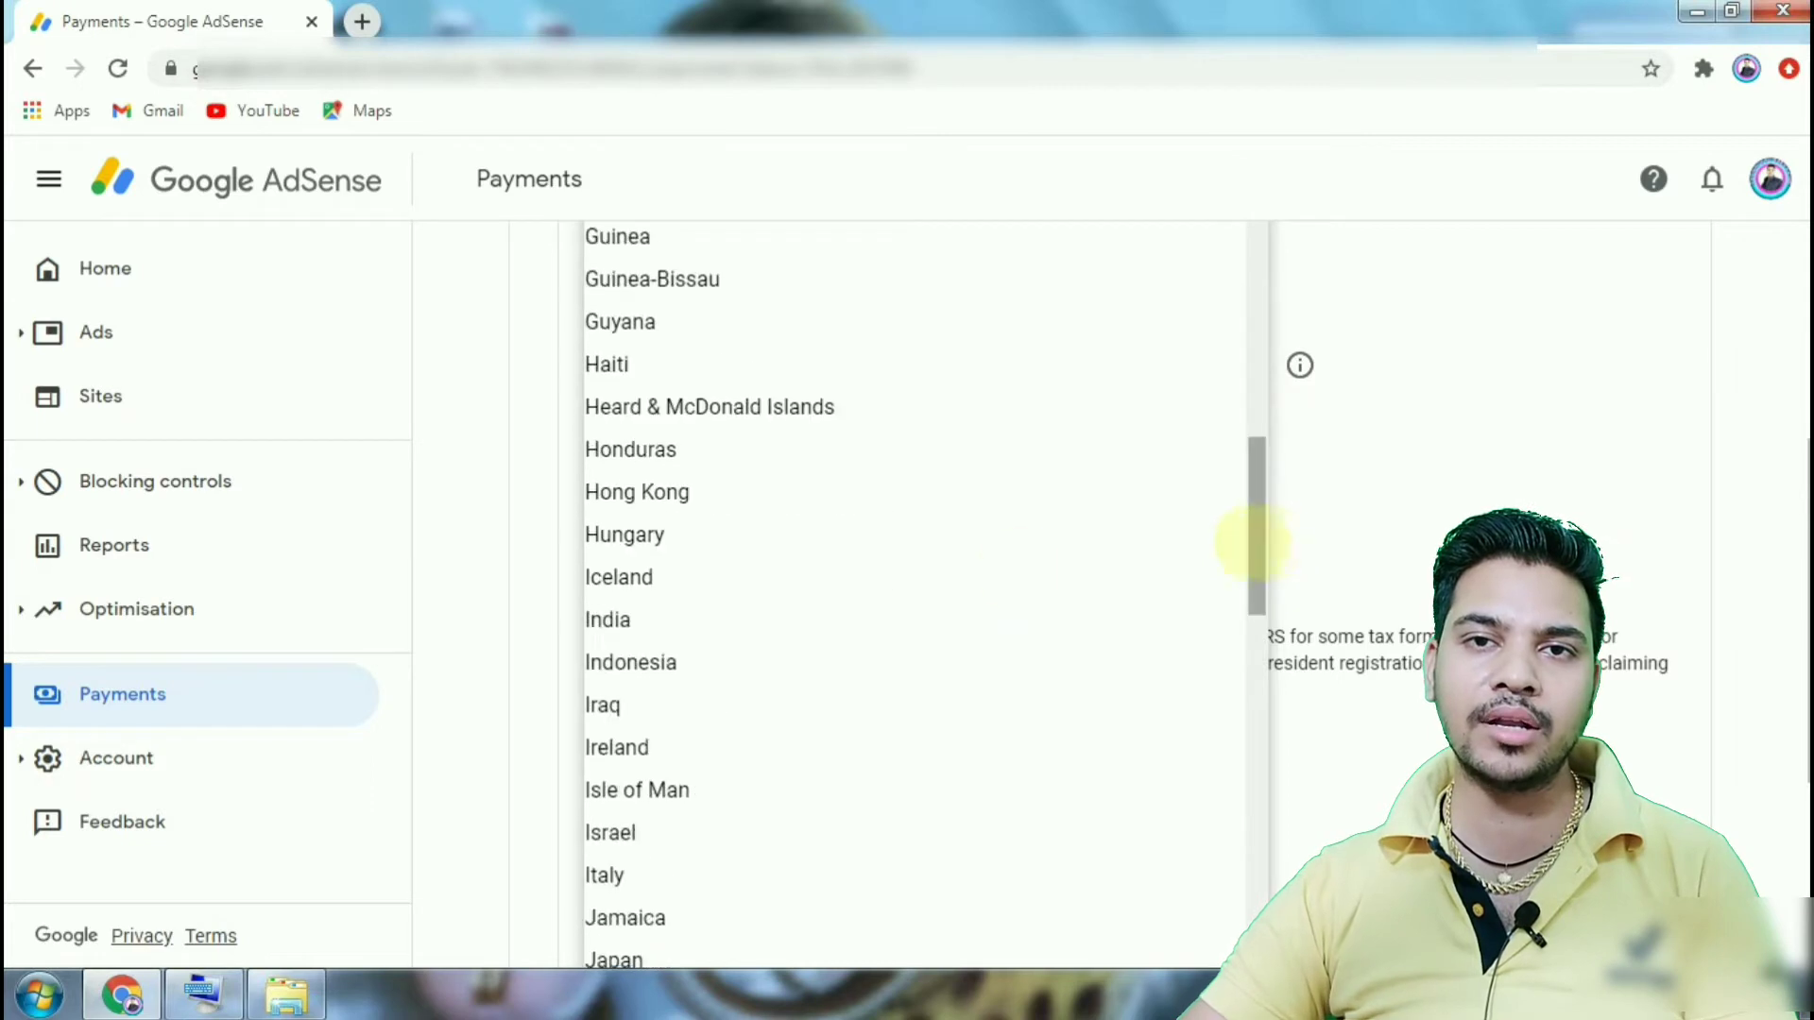
left_click(618, 619)
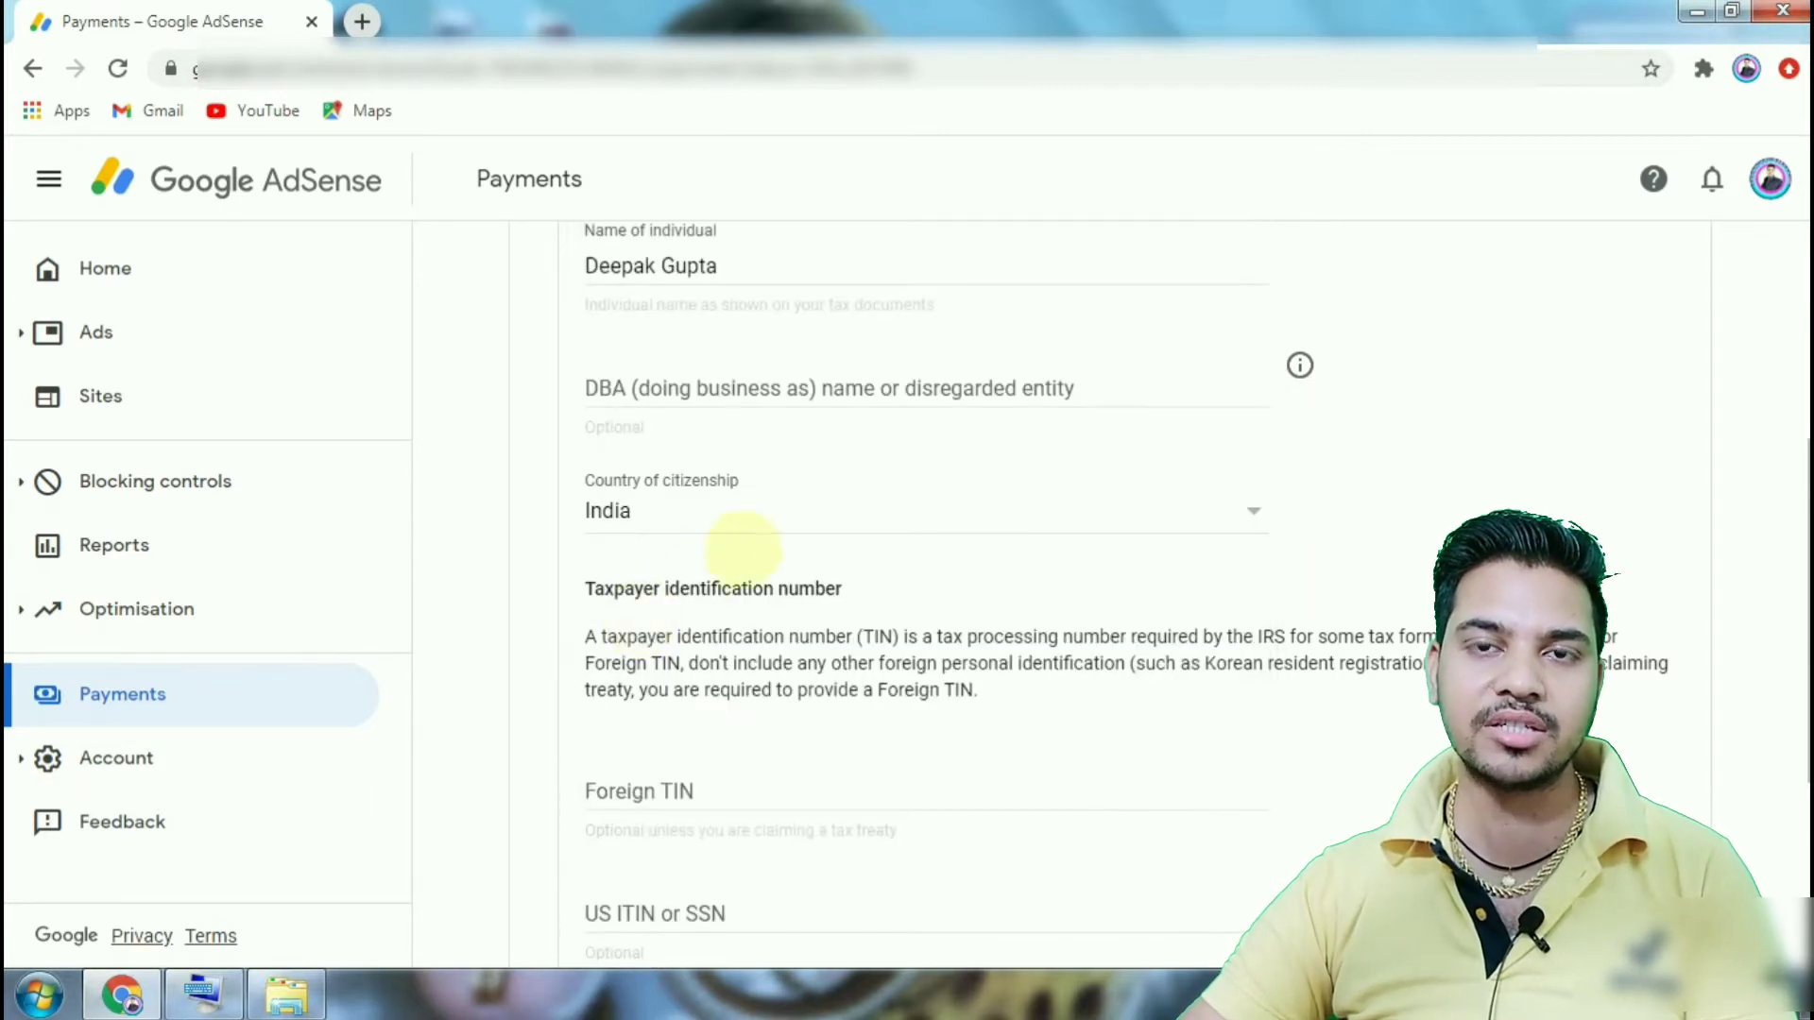
- Open the On-Screen Keyboard with capital letters enabled for filling in the Foreign TIN field
scroll(567, 397, "down", 2)
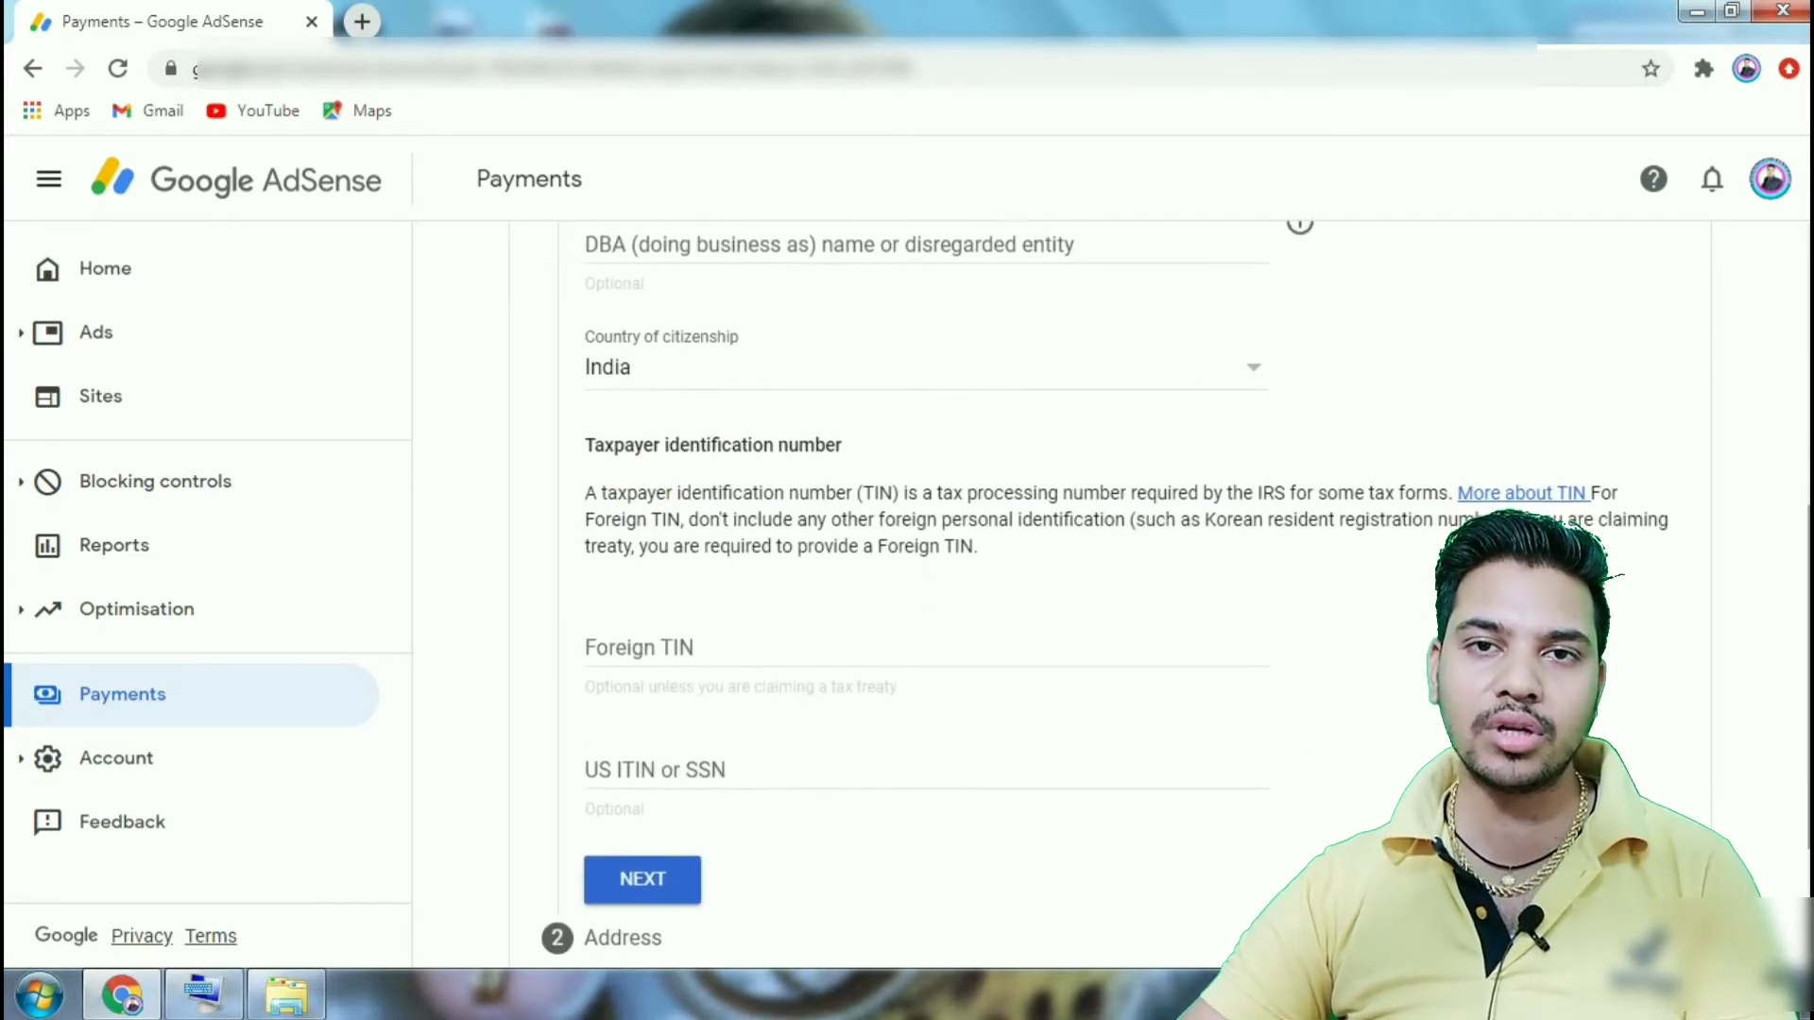
scroll(945, 492, "down", 1)
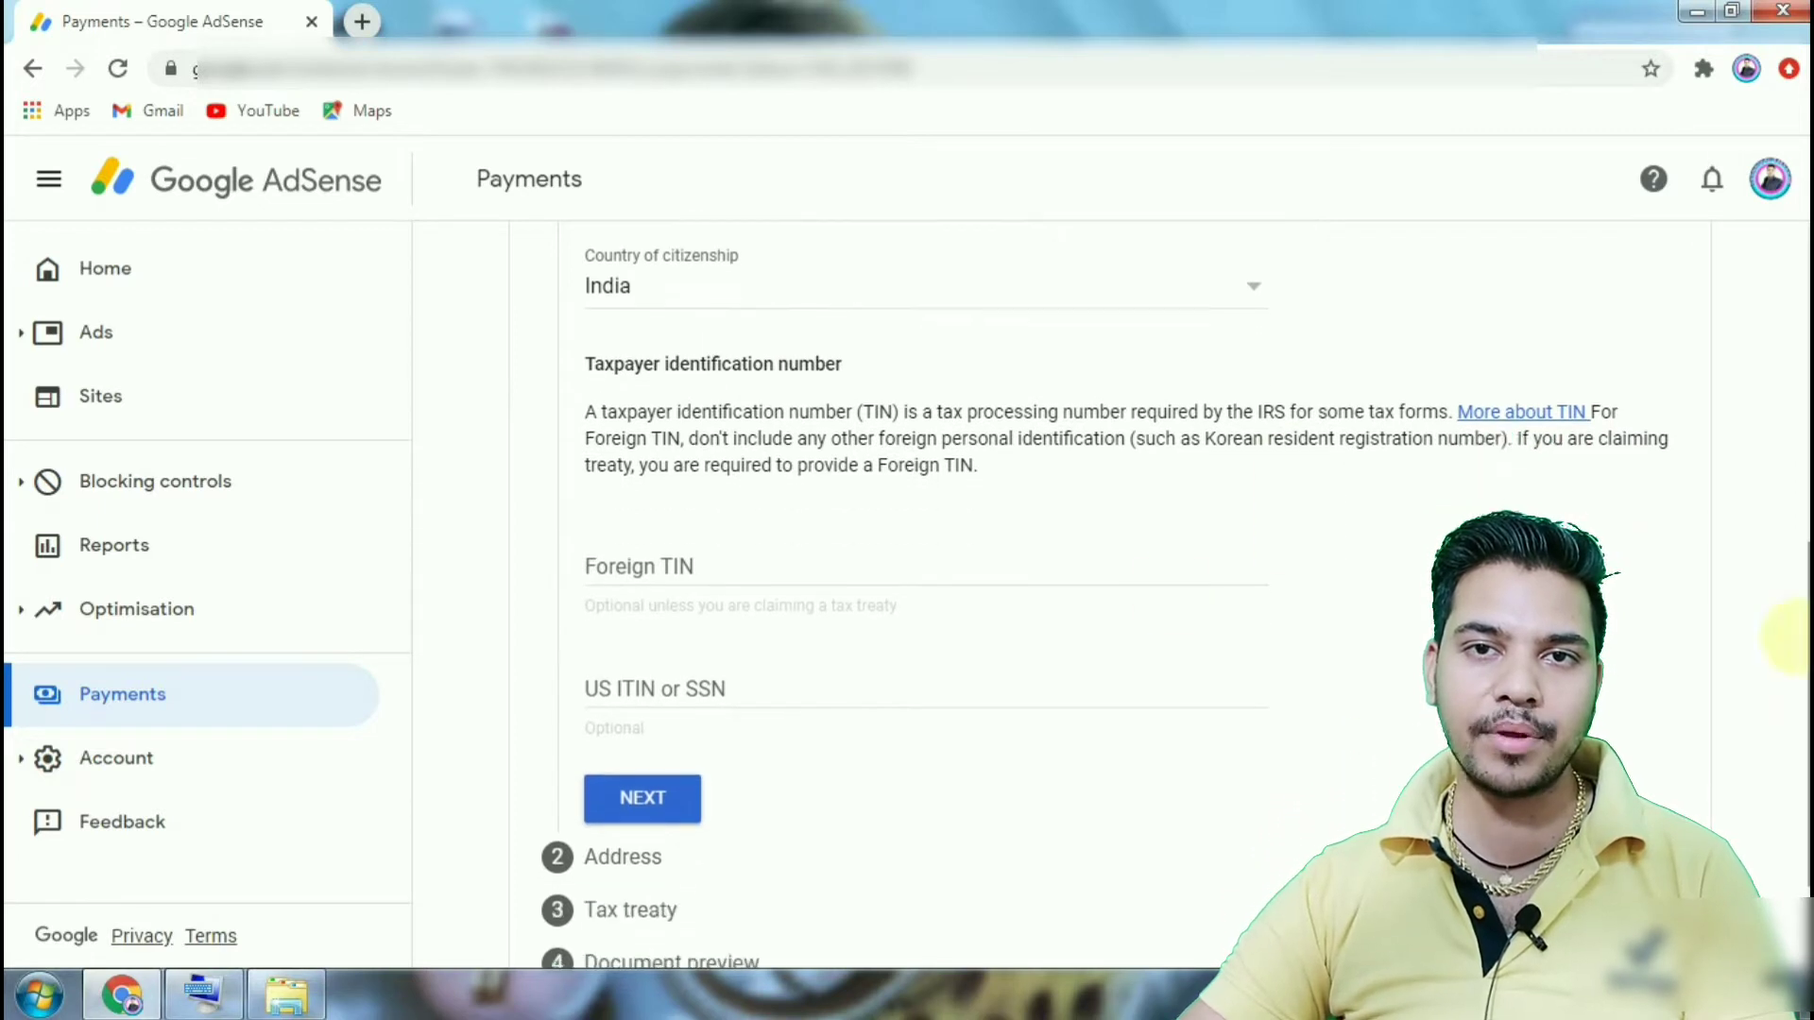
left_click(652, 567)
scroll(851, 425, "down", 1)
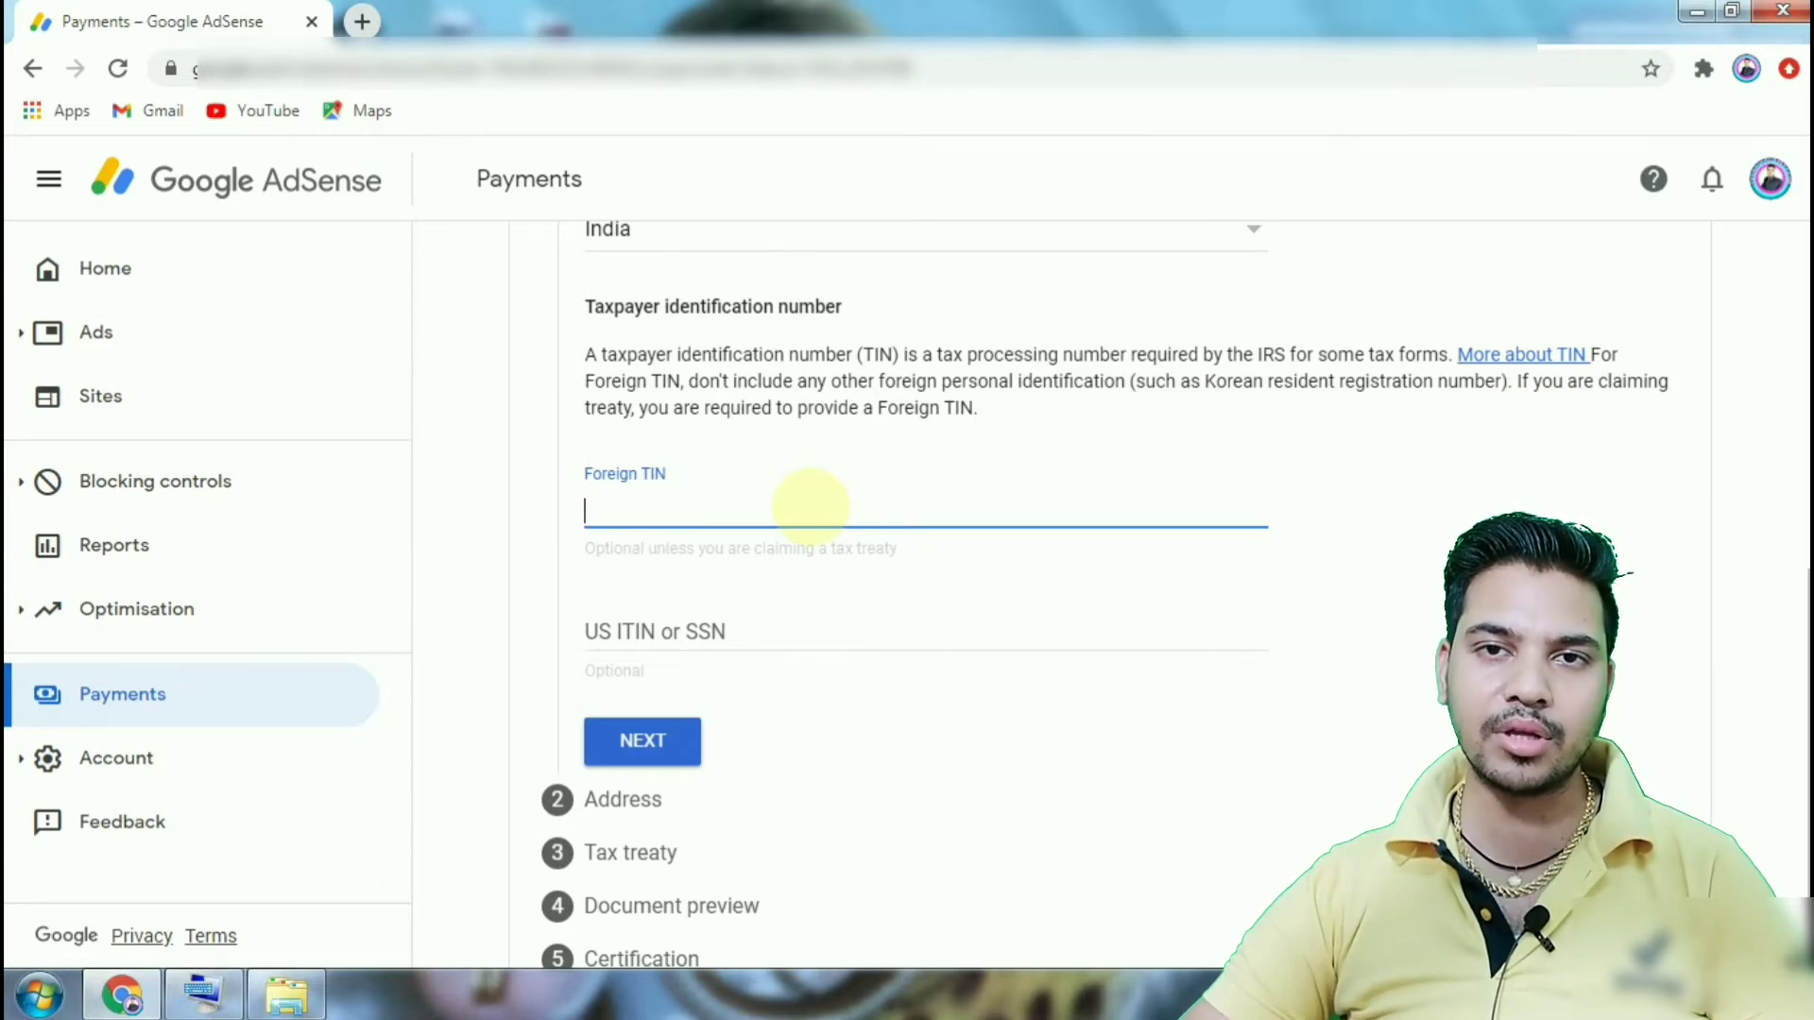
left_click(201, 992)
left_click(690, 511)
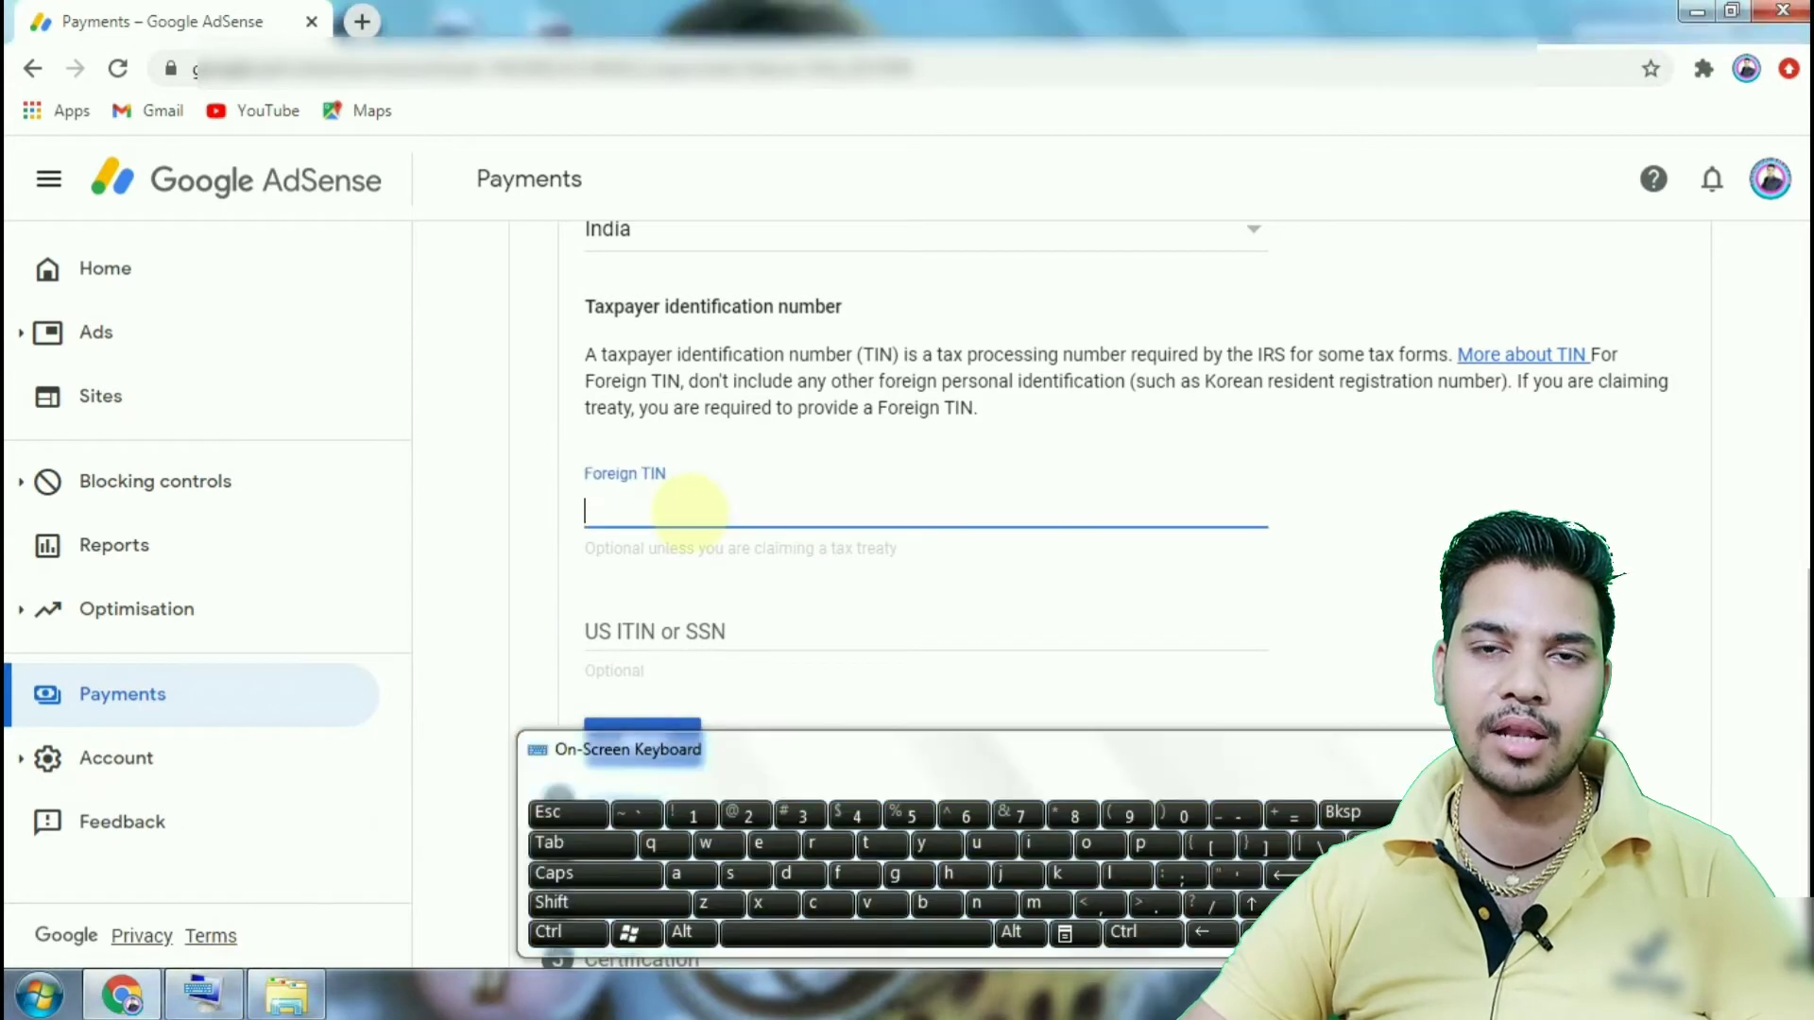
left_click(811, 753)
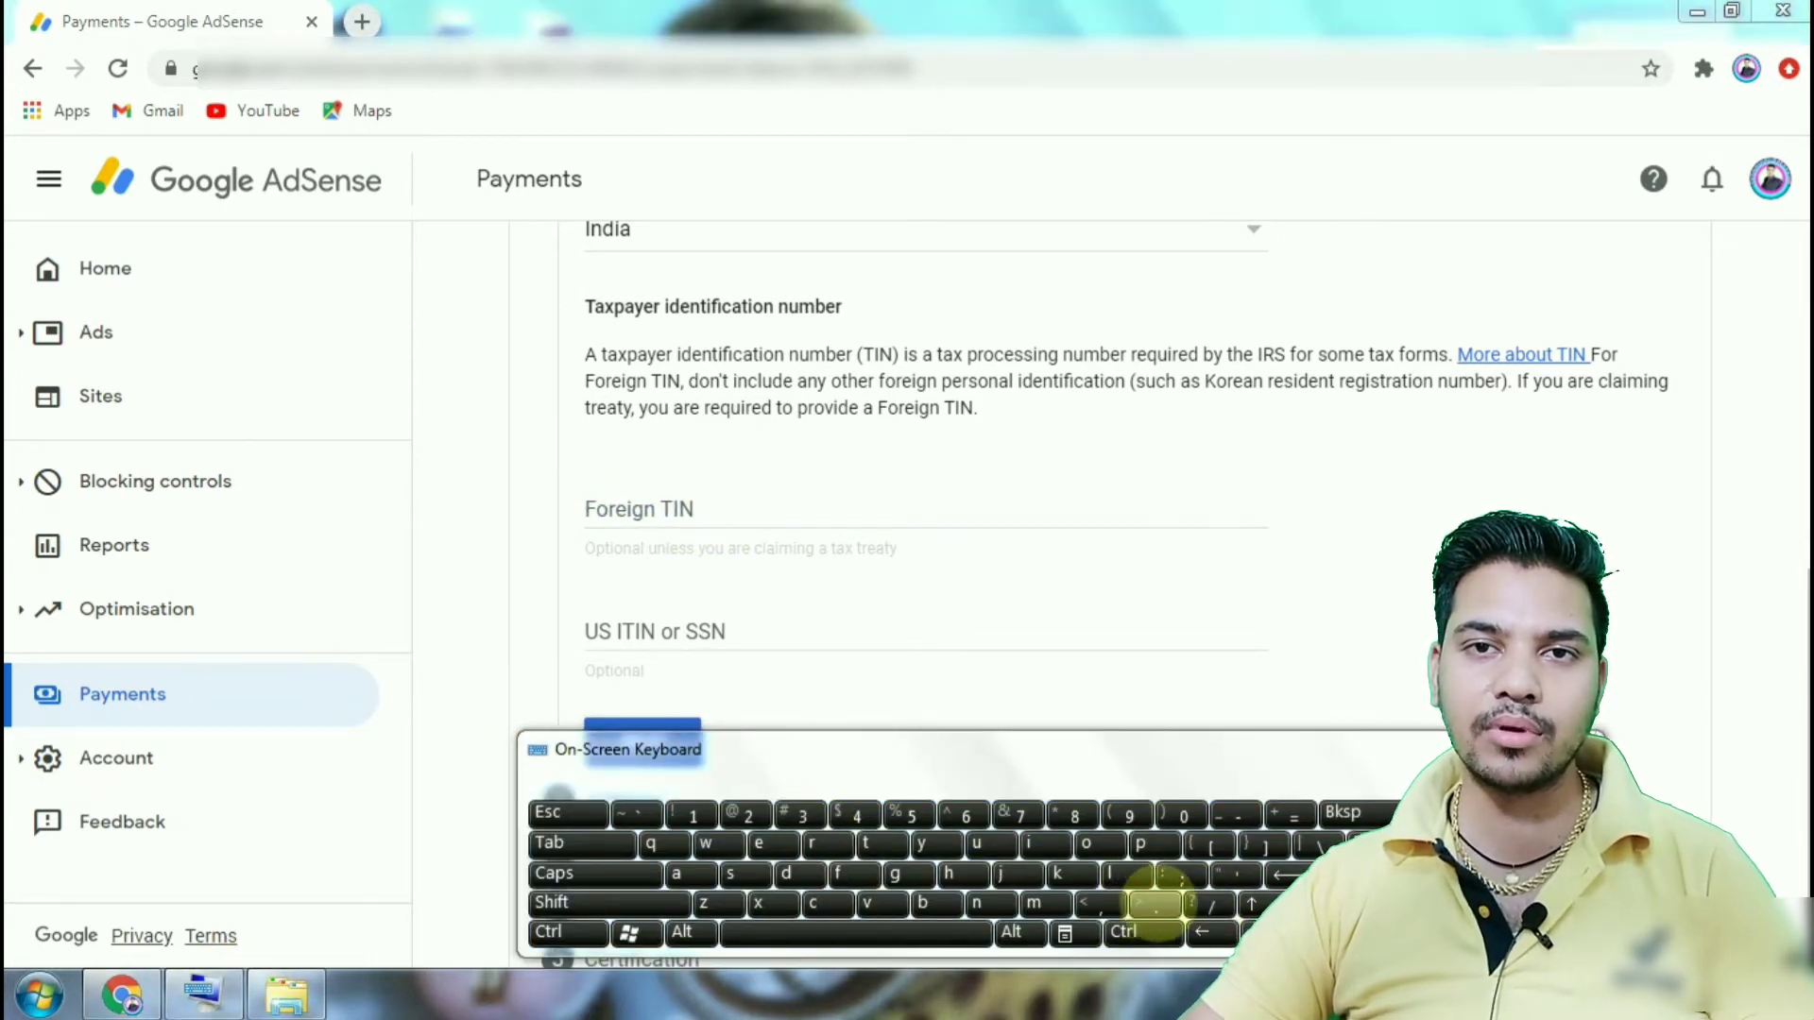
left_click(753, 502)
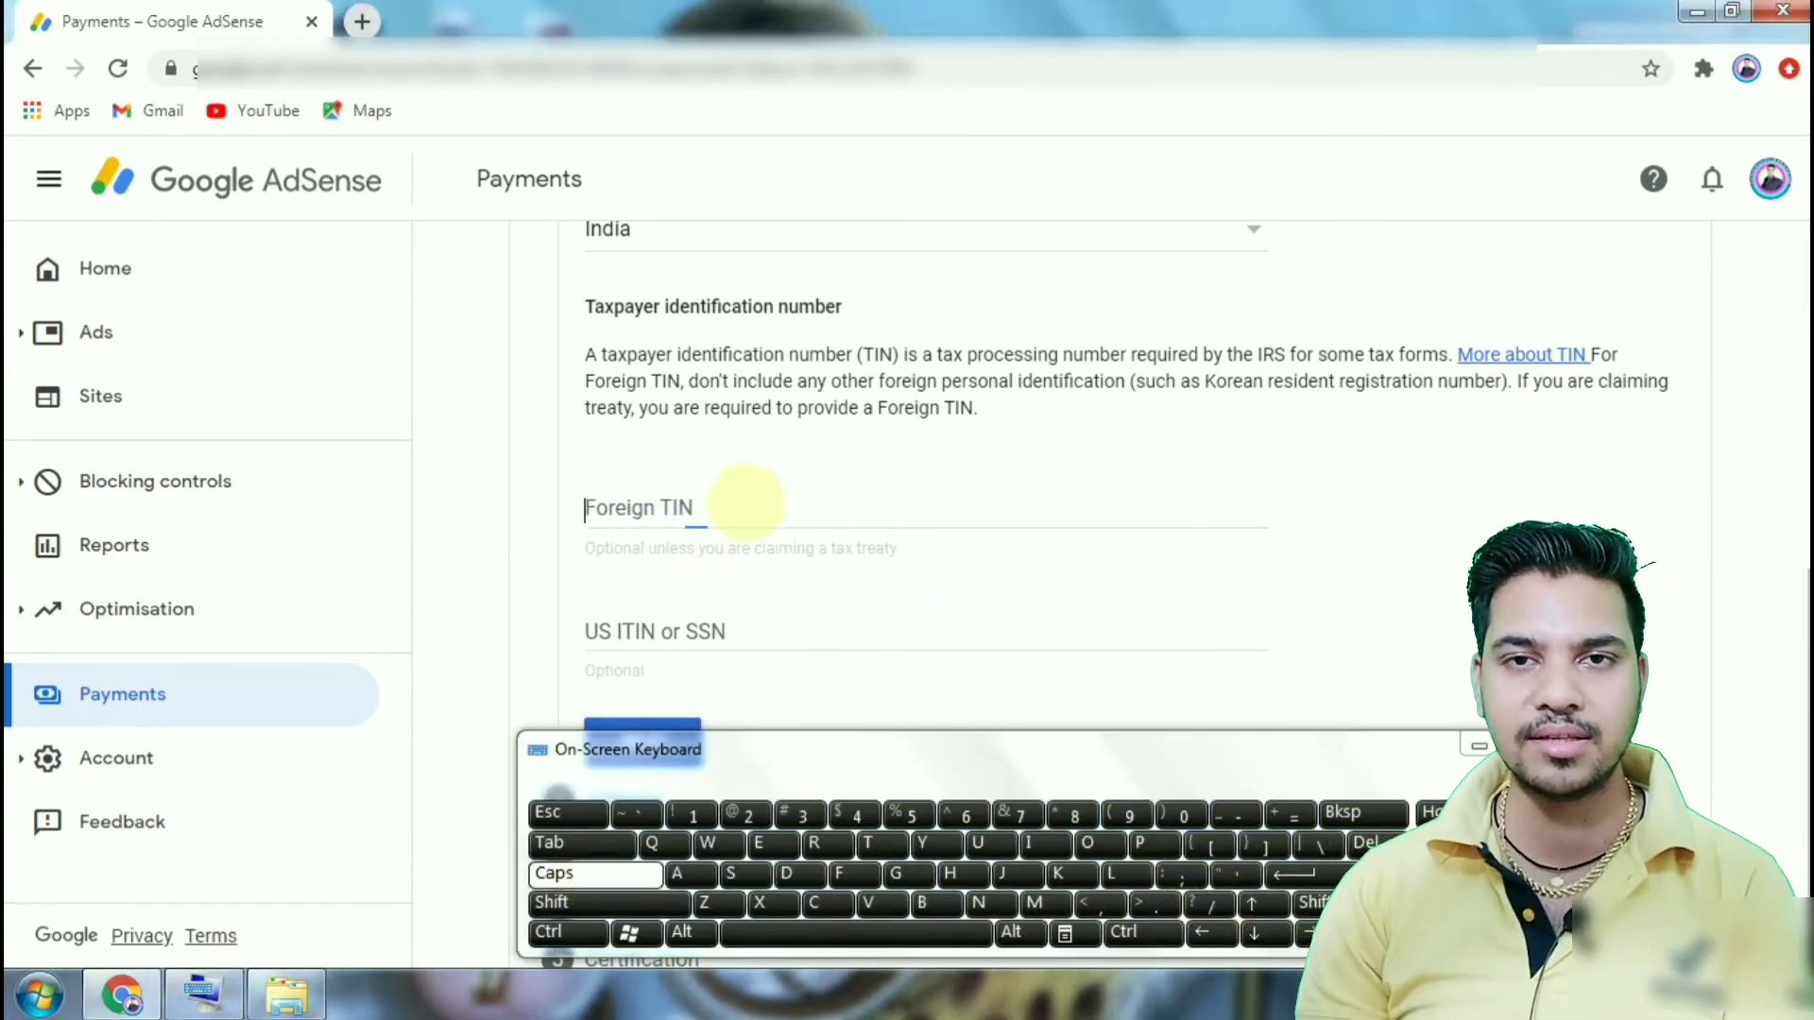
- Enter the individual's taxpayer identification number in the Foreign TIN field using the On-Screen Keyboard
left_click(926, 902)
left_click(1087, 888)
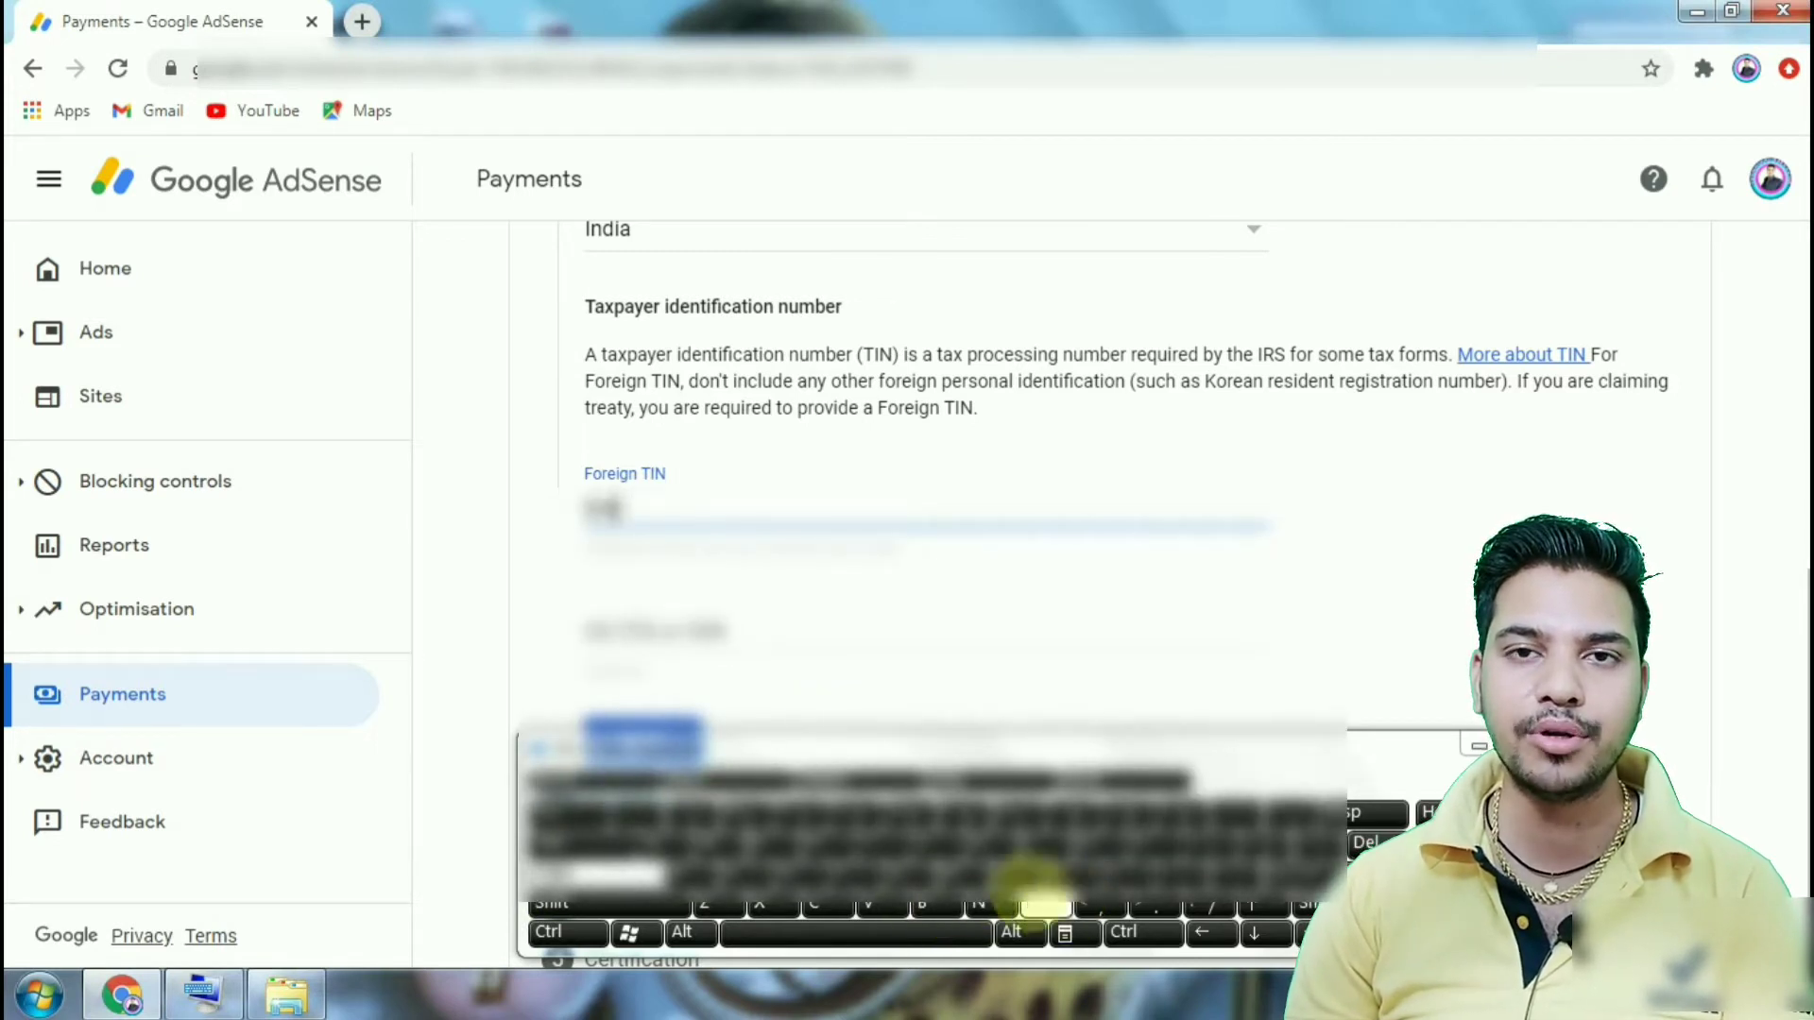
left_click(894, 867)
left_click(1148, 839)
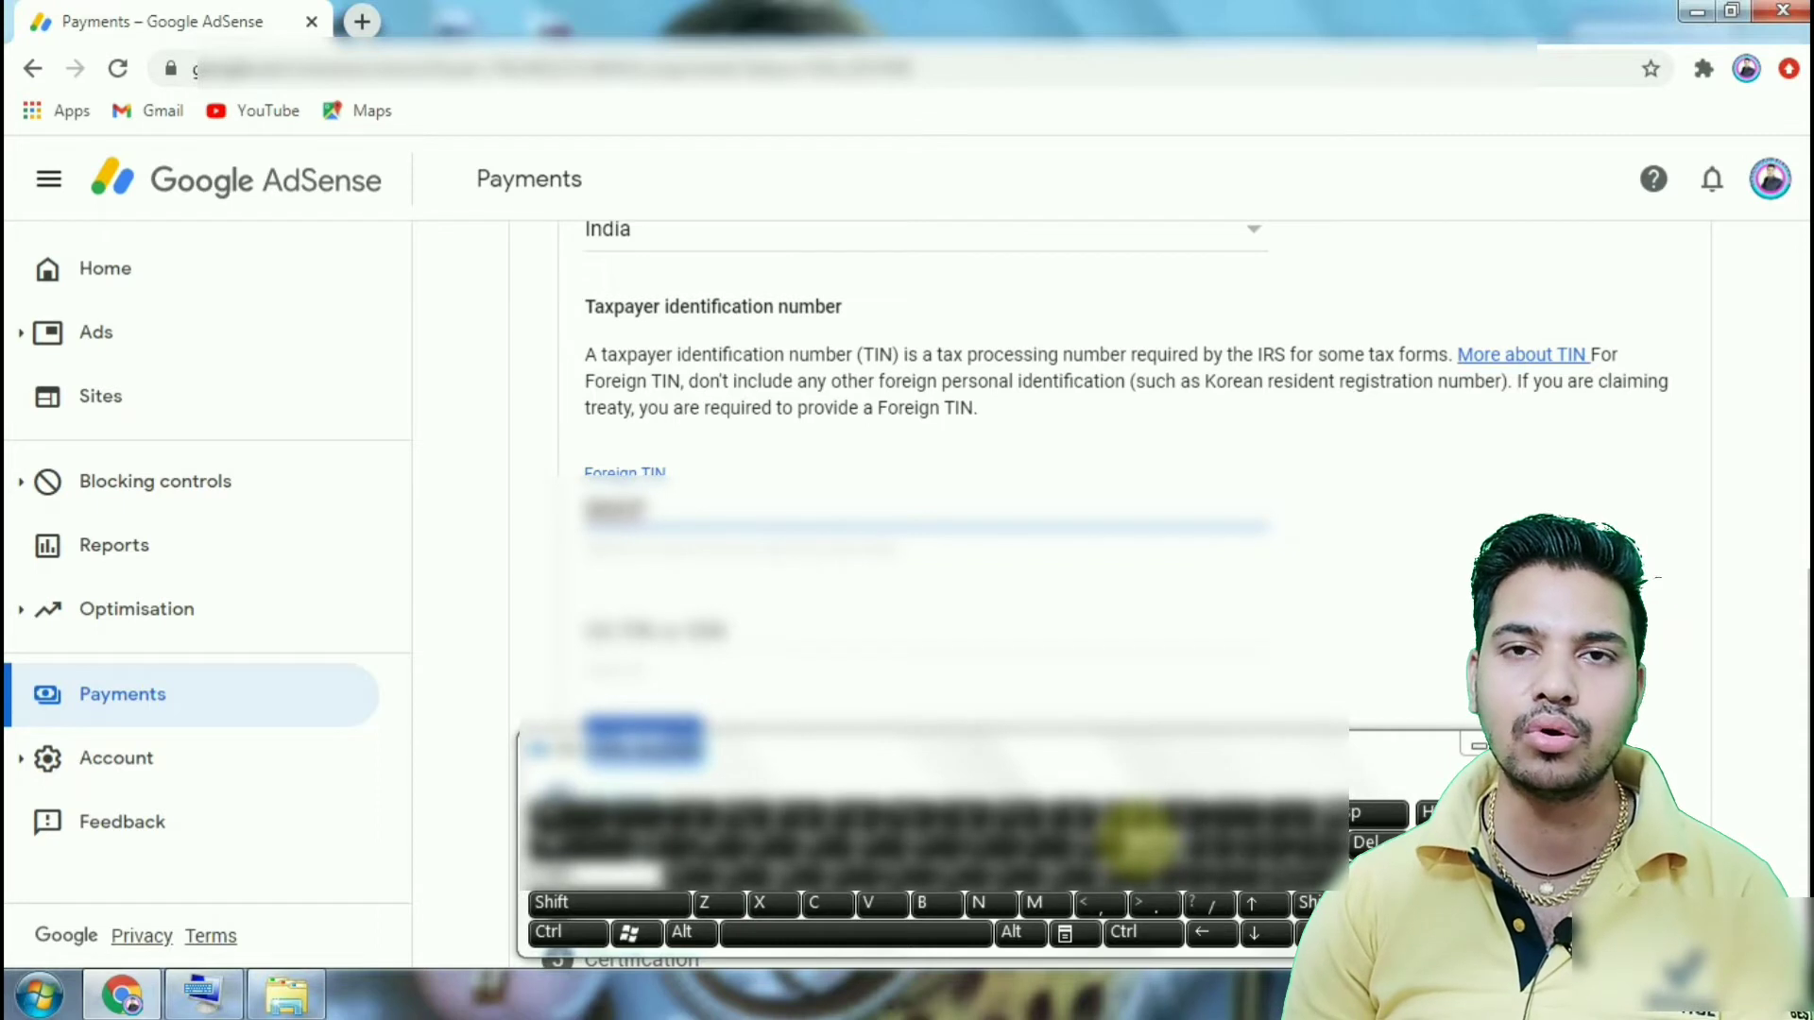
left_click(607, 813)
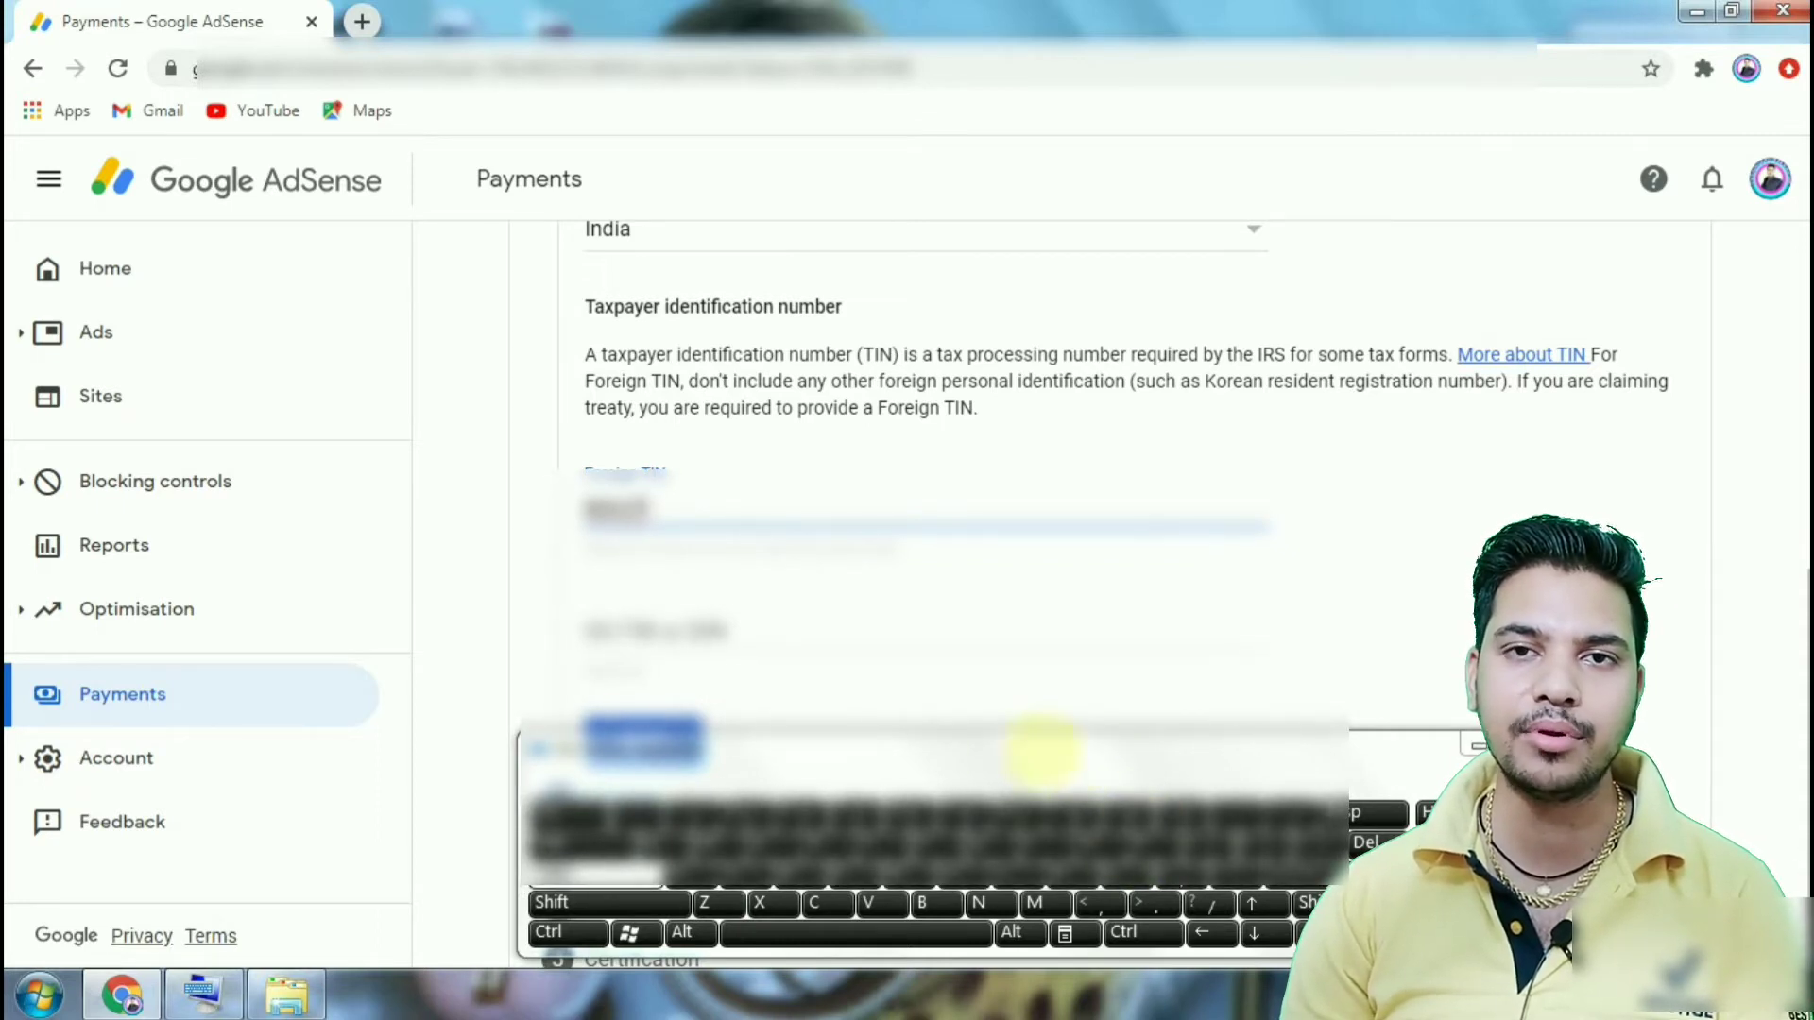
left_click(893, 862)
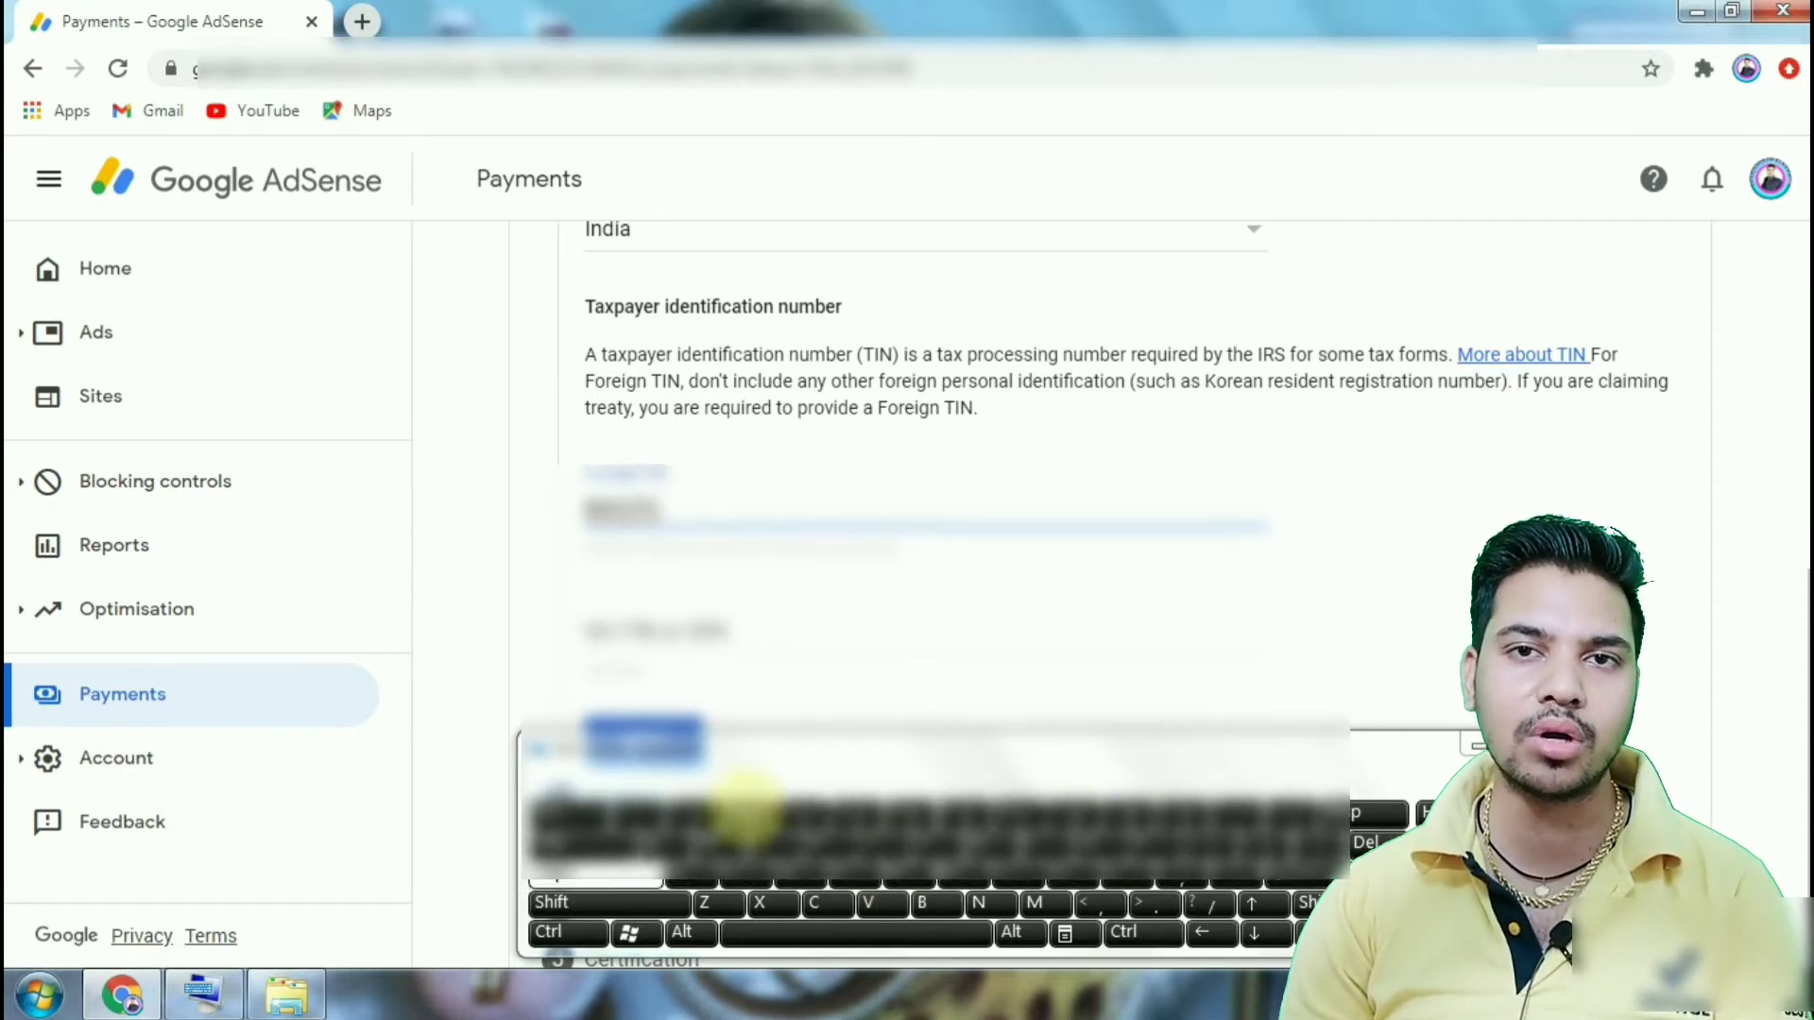
left_click(737, 824)
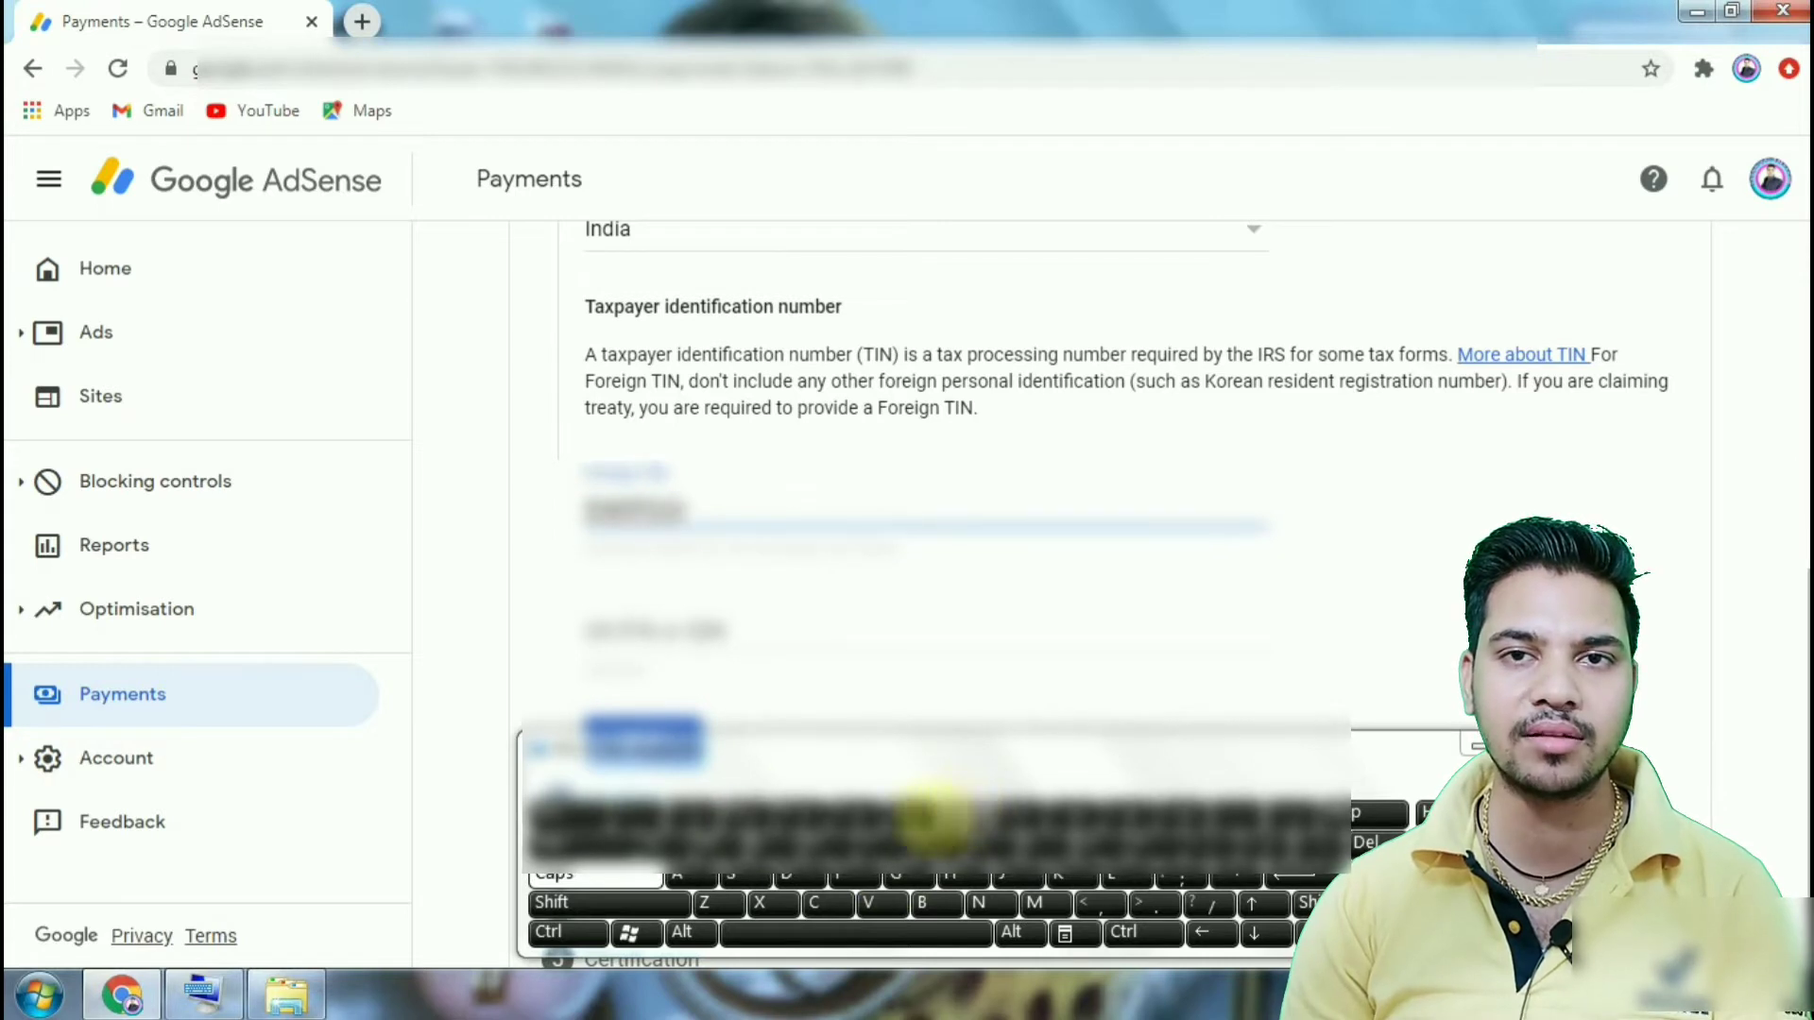
left_click(897, 822)
left_click(806, 817)
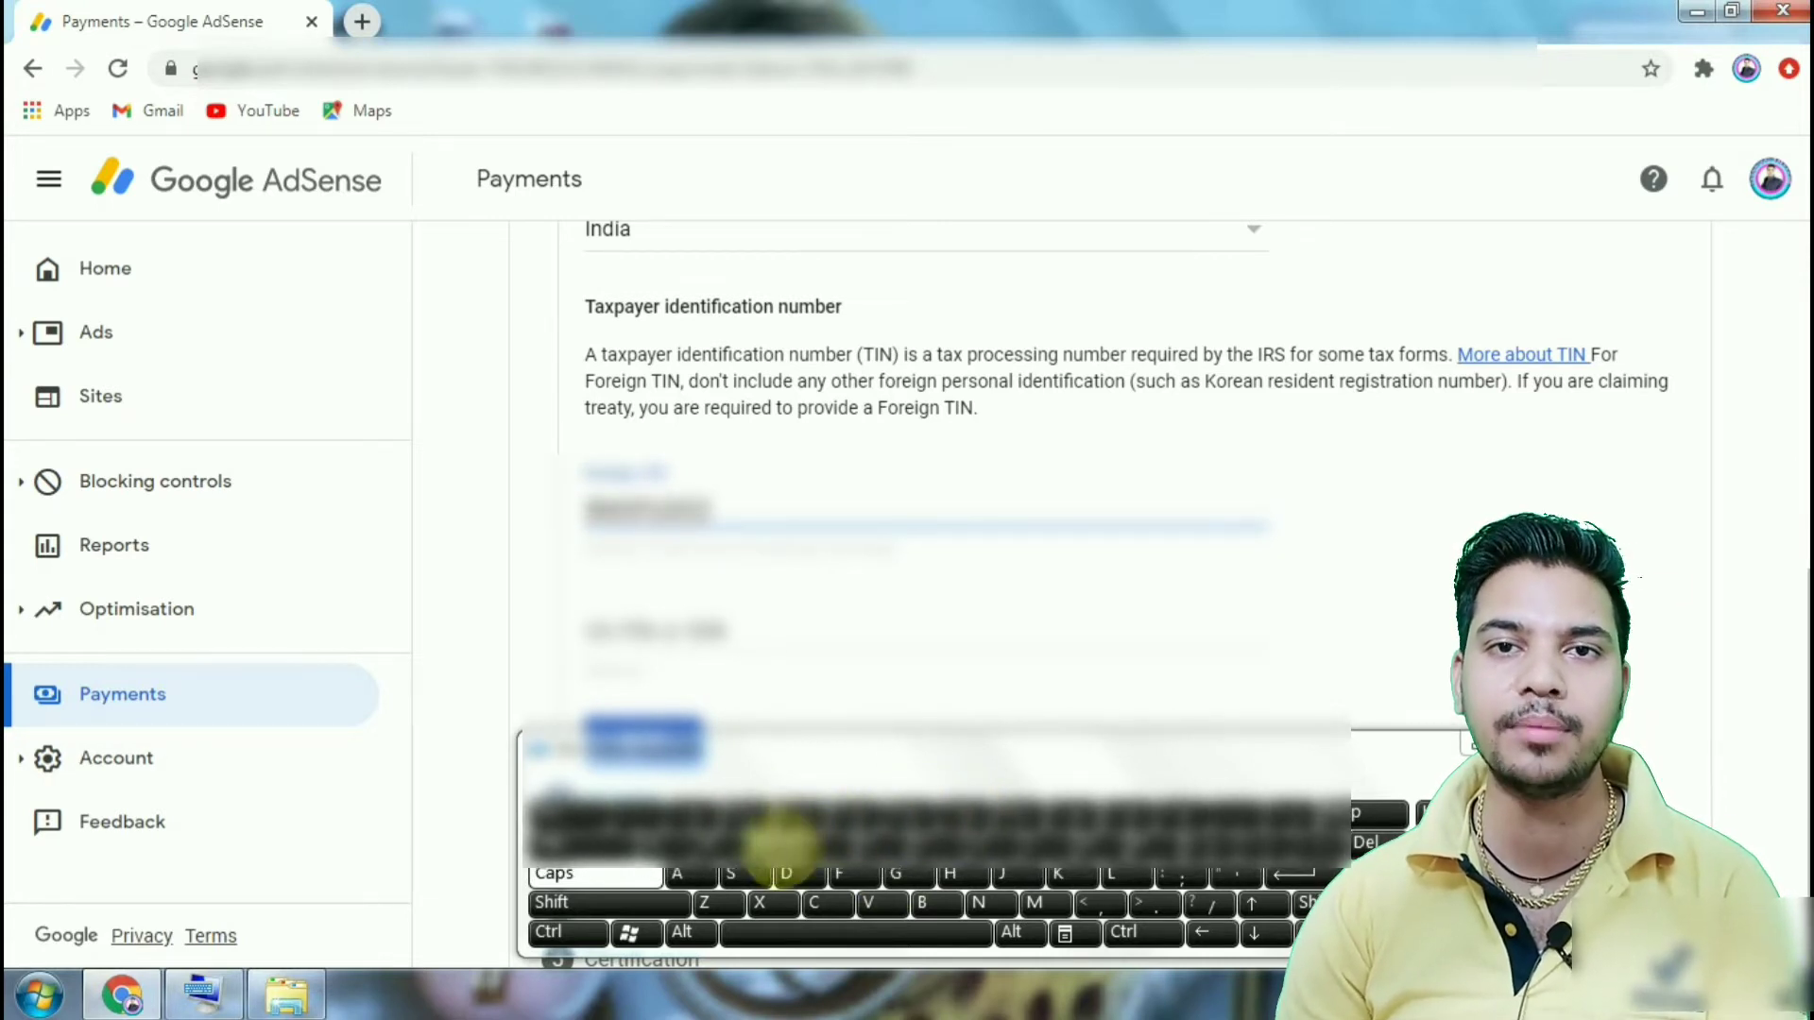
left_click(775, 832)
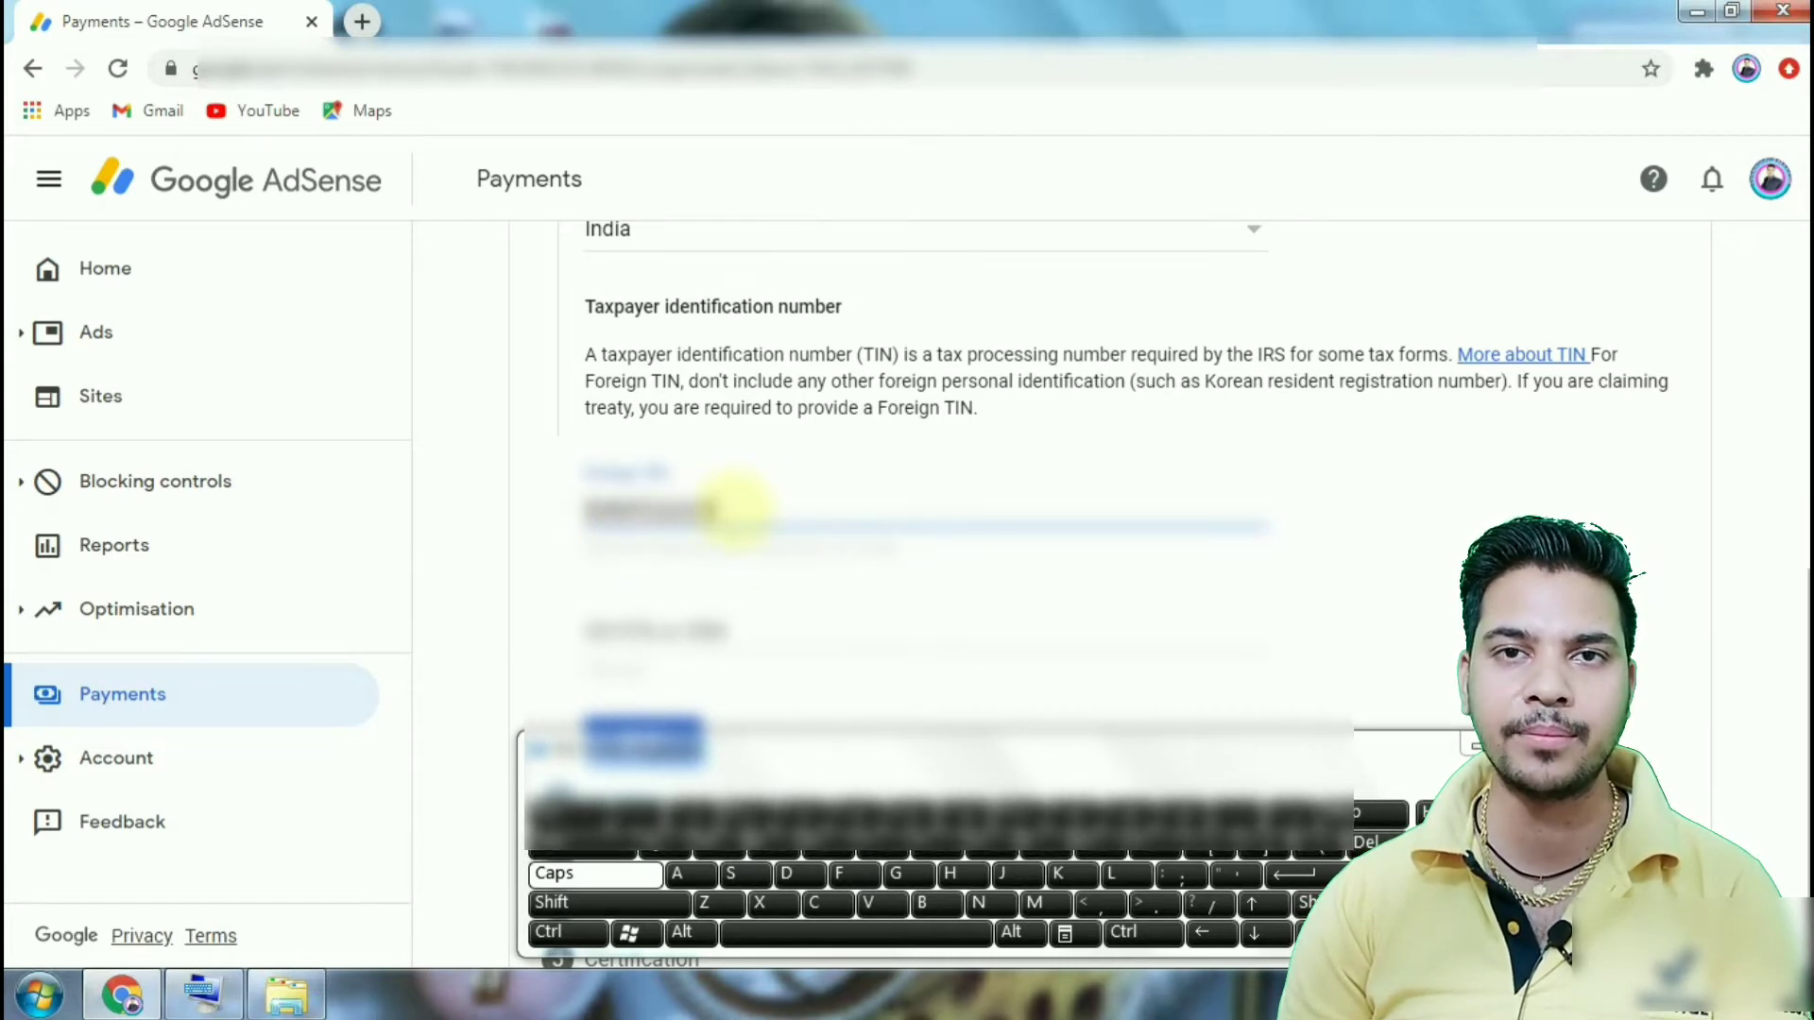
type("A")
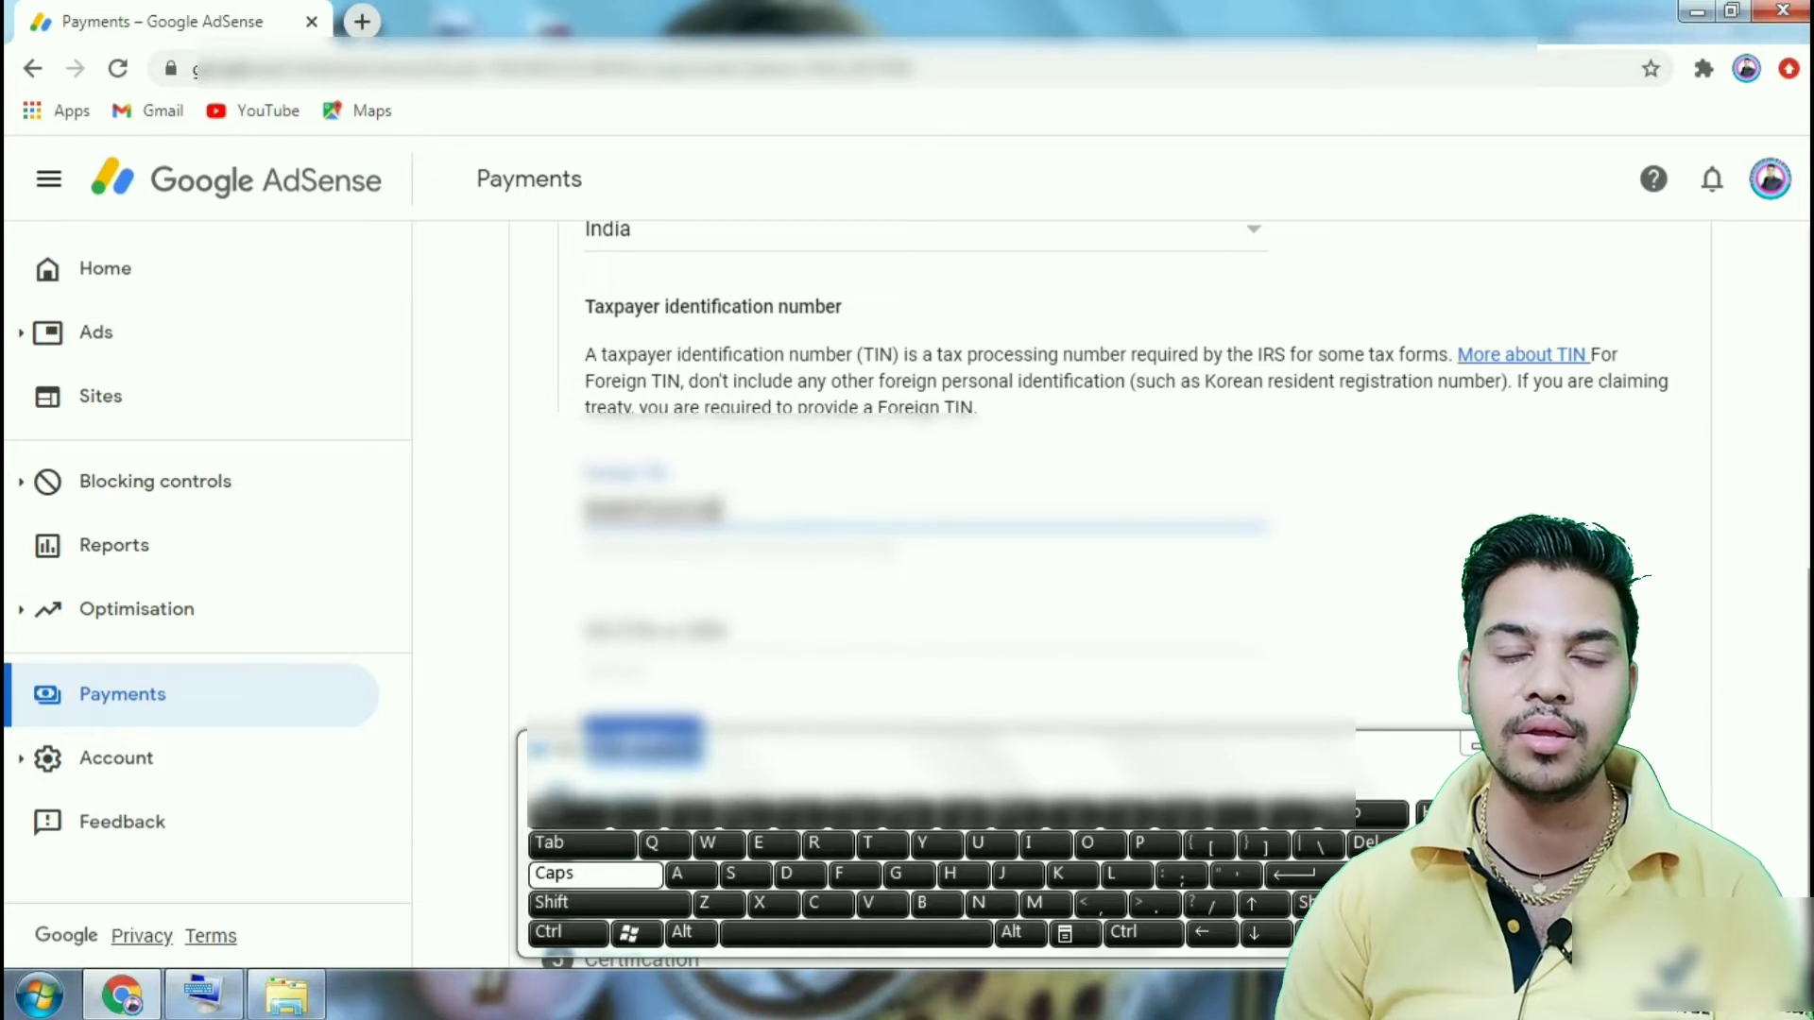
- Put the On-Screen Keyboard away, leave the US ITIN or SSN blank, and continue to the Address section
scroll(1692, 732, "down", 1)
left_click(1474, 743)
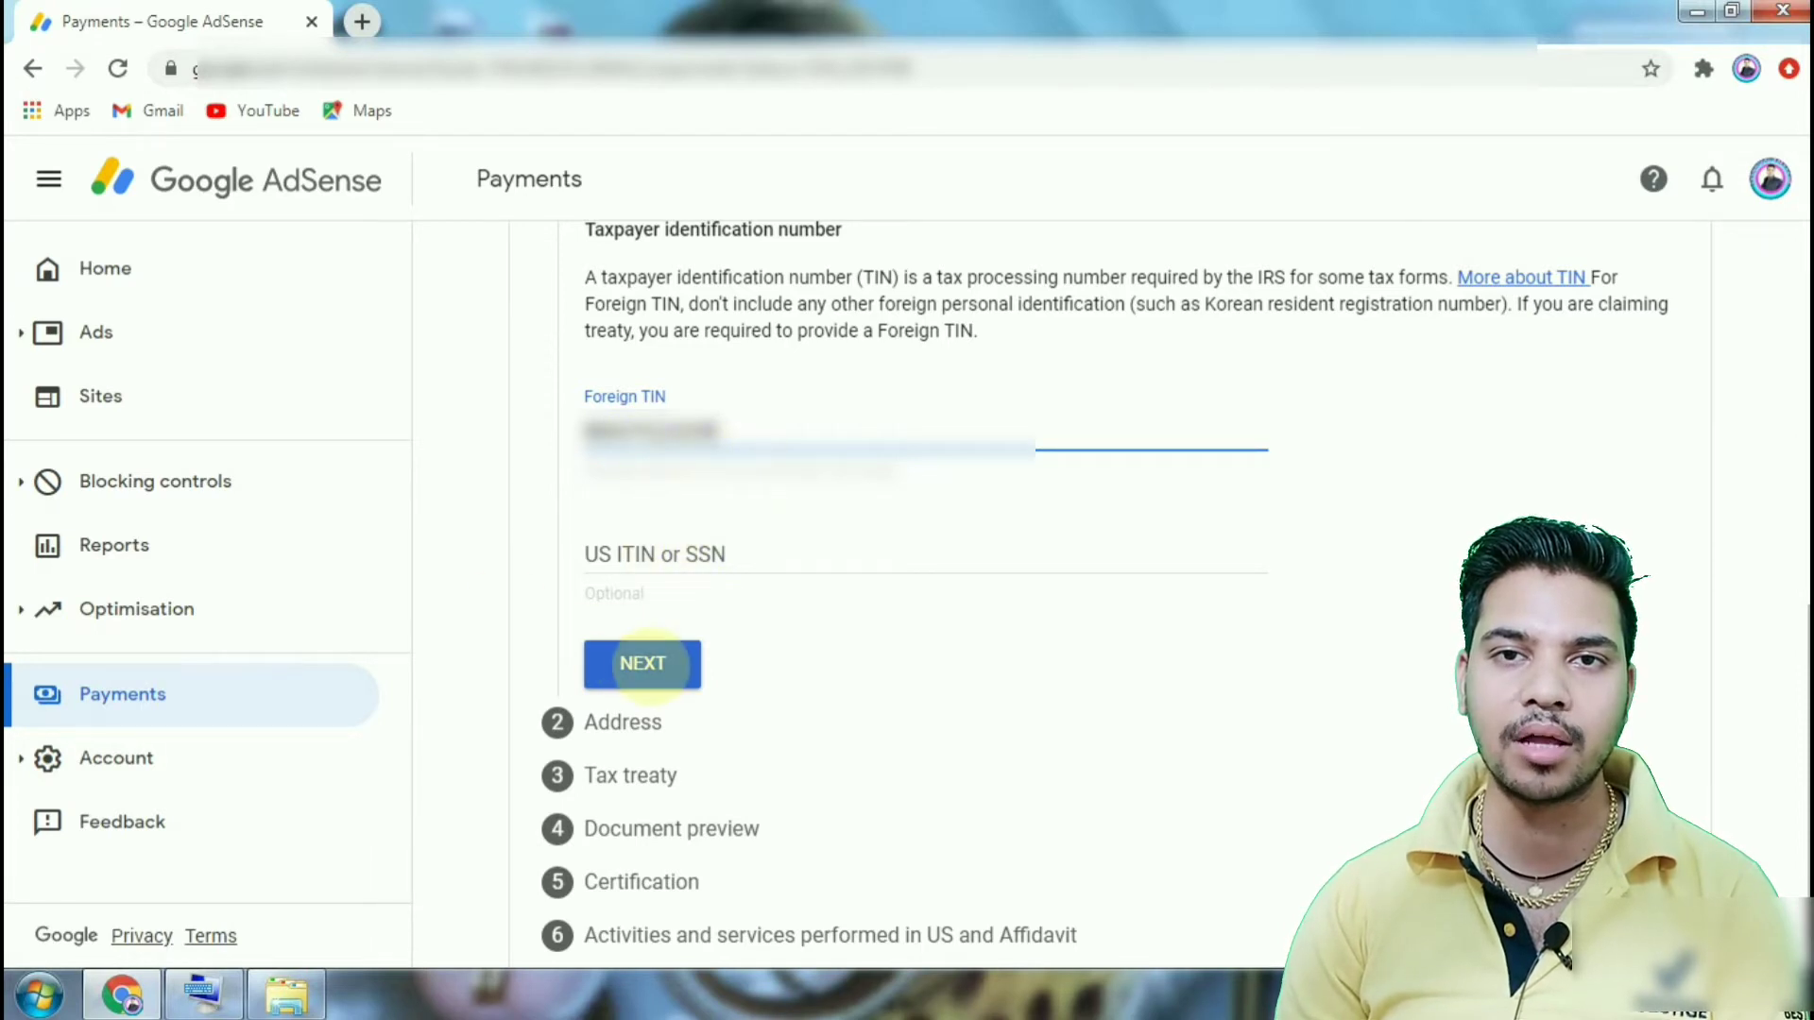
left_click(651, 659)
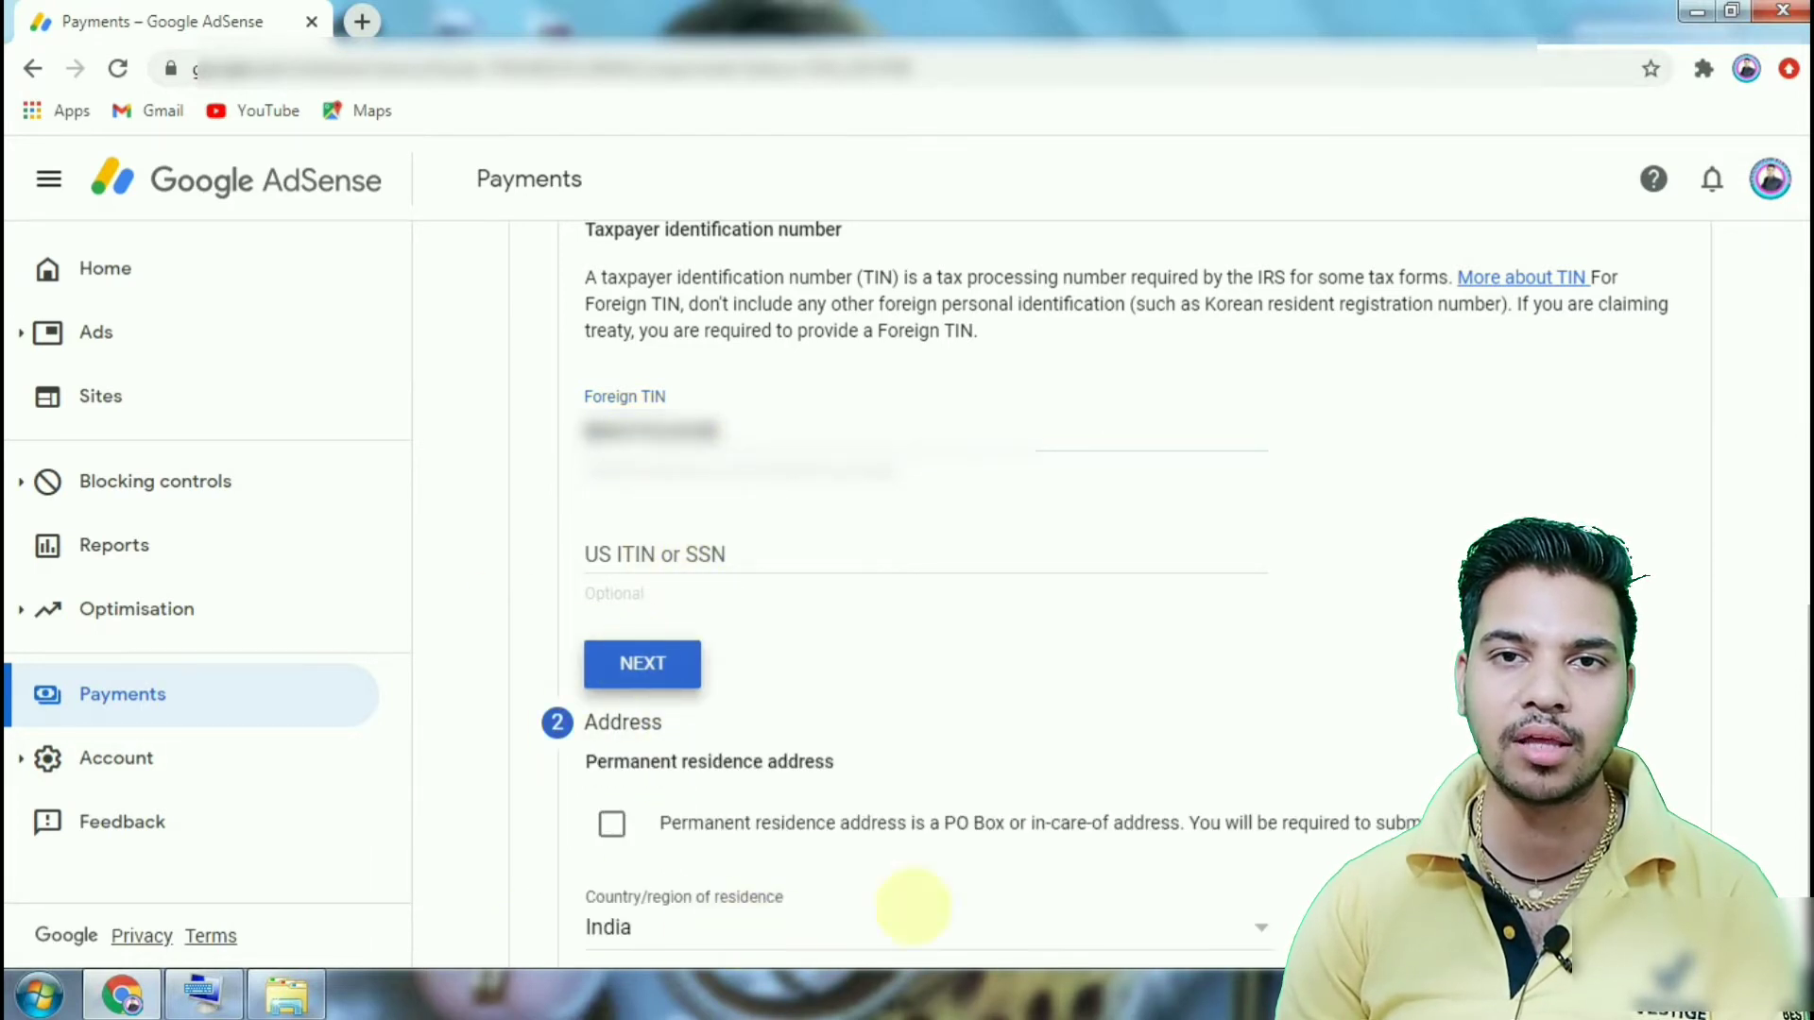
- Review the address fields, then mark the permanent residence address as a PO Box or in-care-of address
scroll(911, 911, "down", 8)
scroll(931, 596, "down", 2)
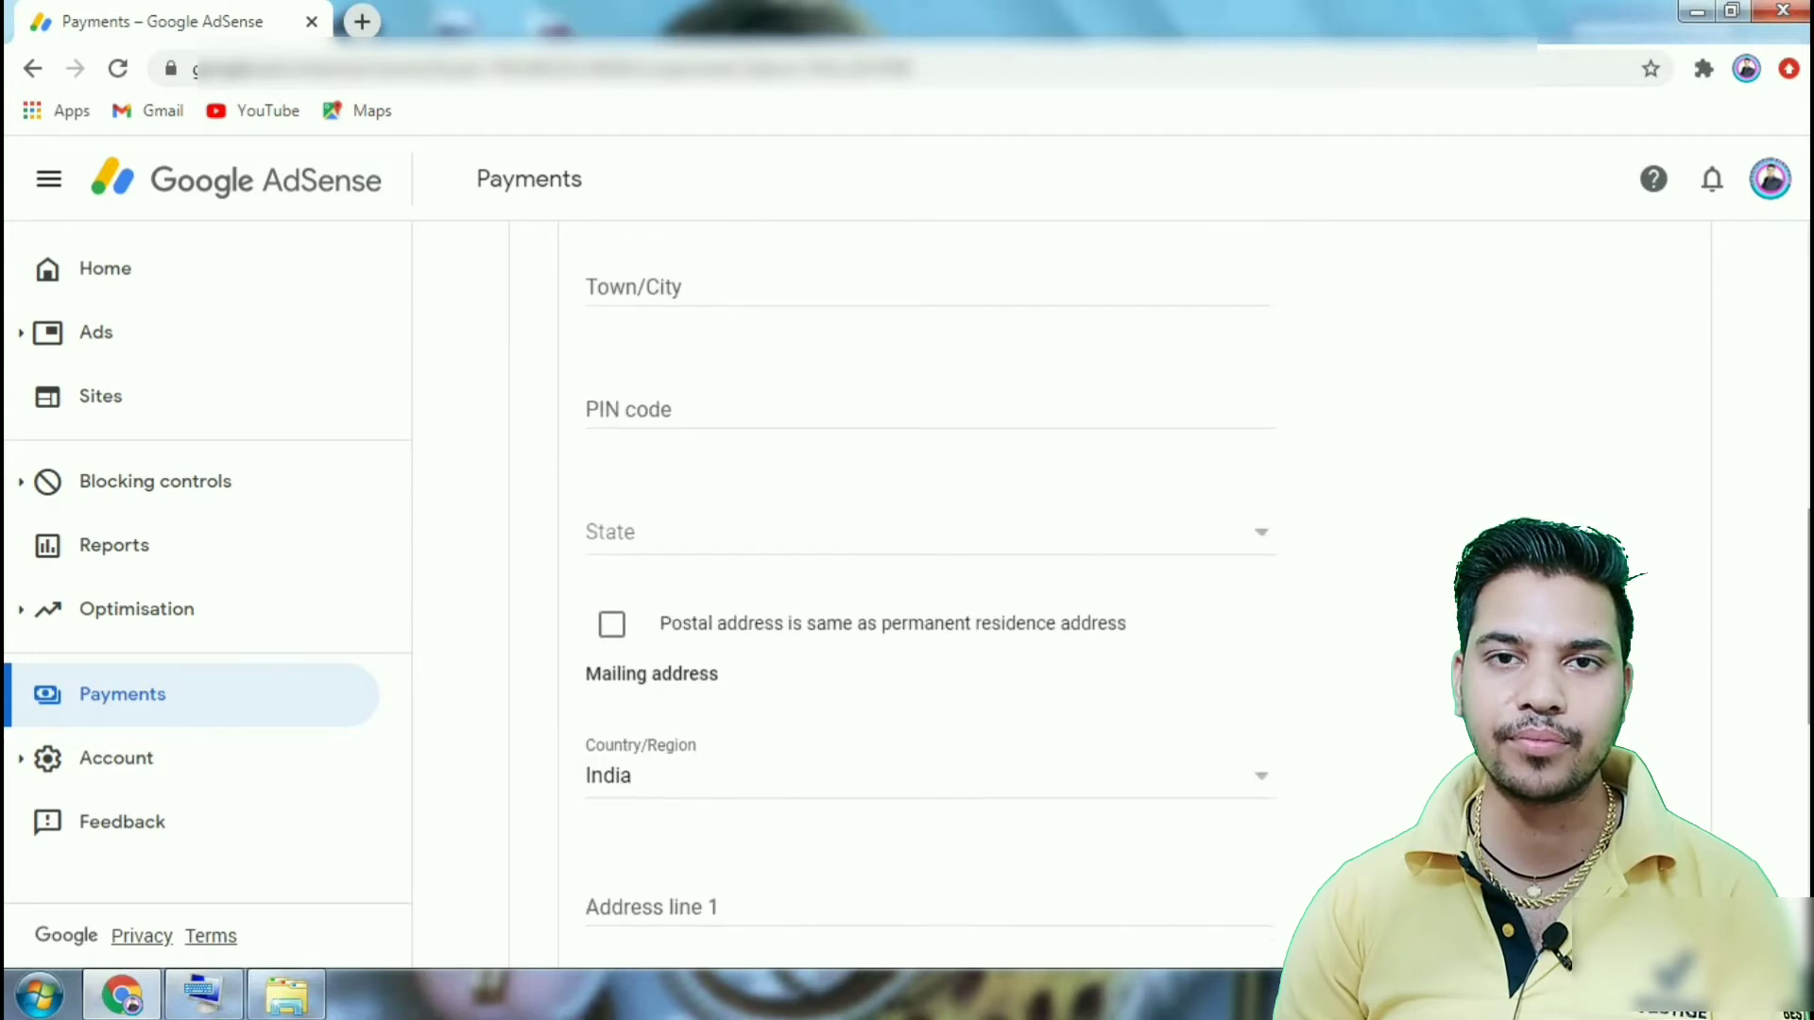
scroll(931, 595, "up", 5)
scroll(931, 595, "up", 1)
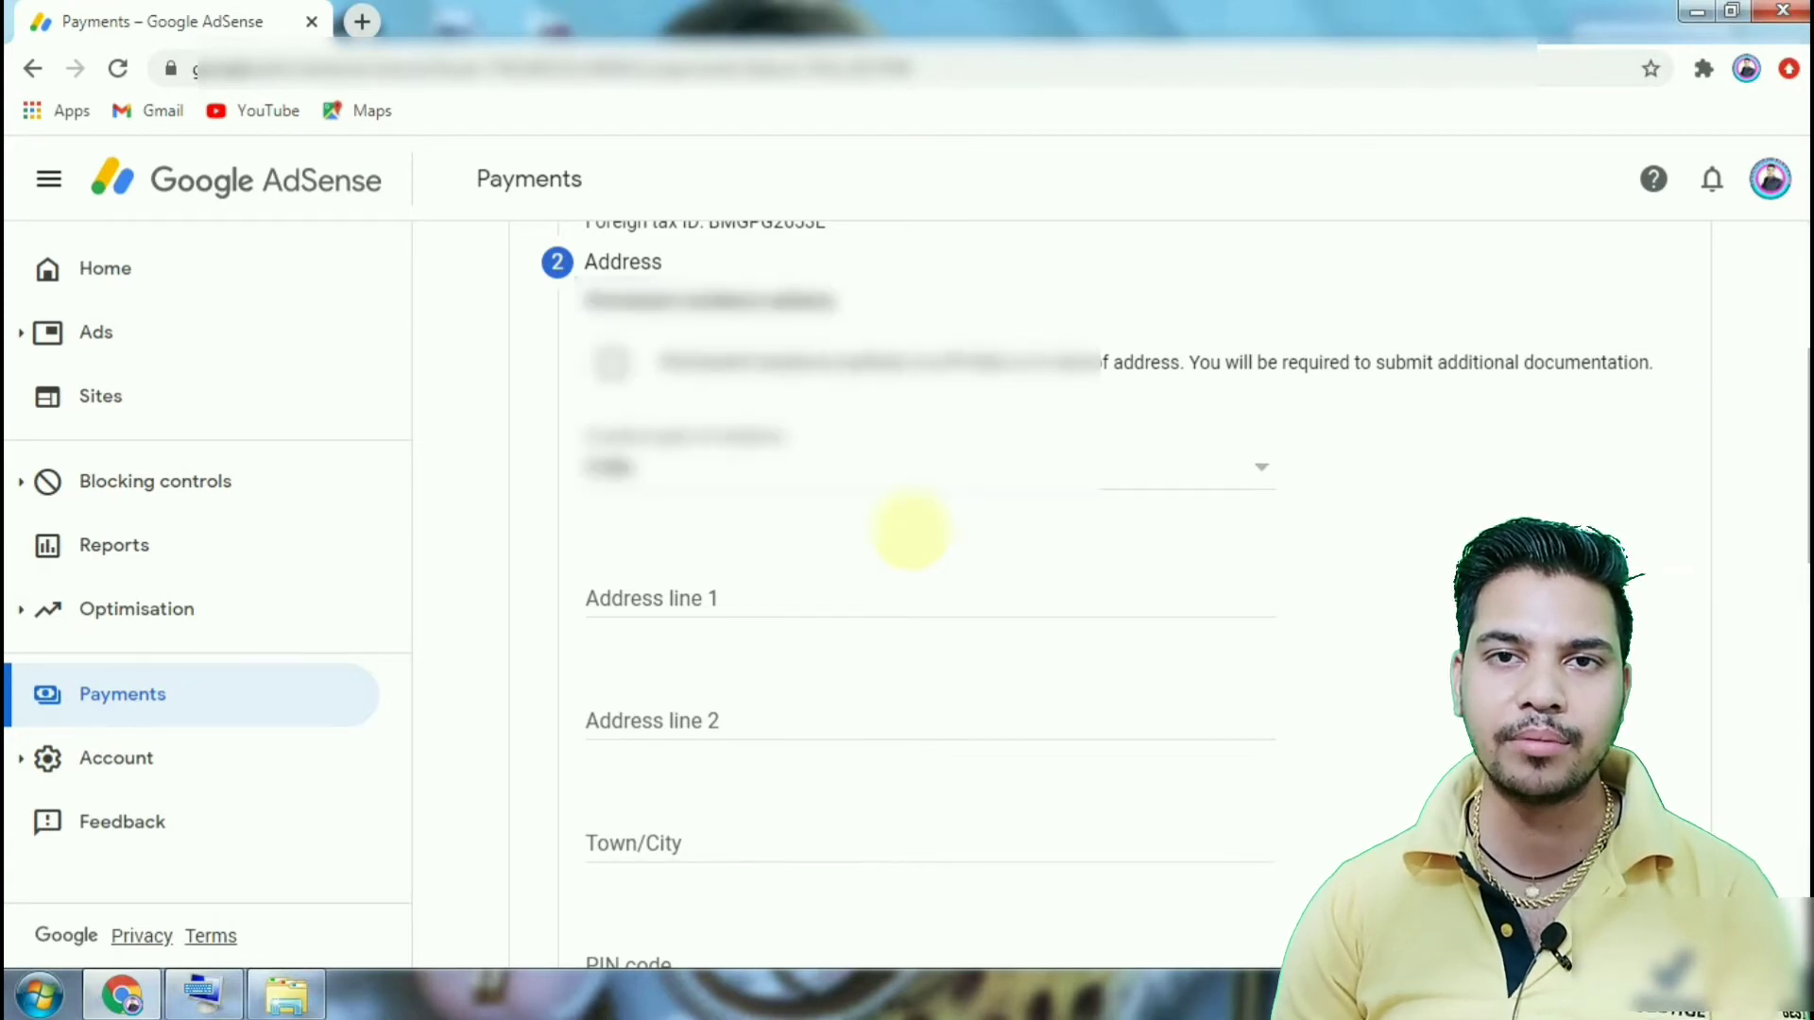
scroll(930, 595, "up", 3)
scroll(931, 595, "down", 1)
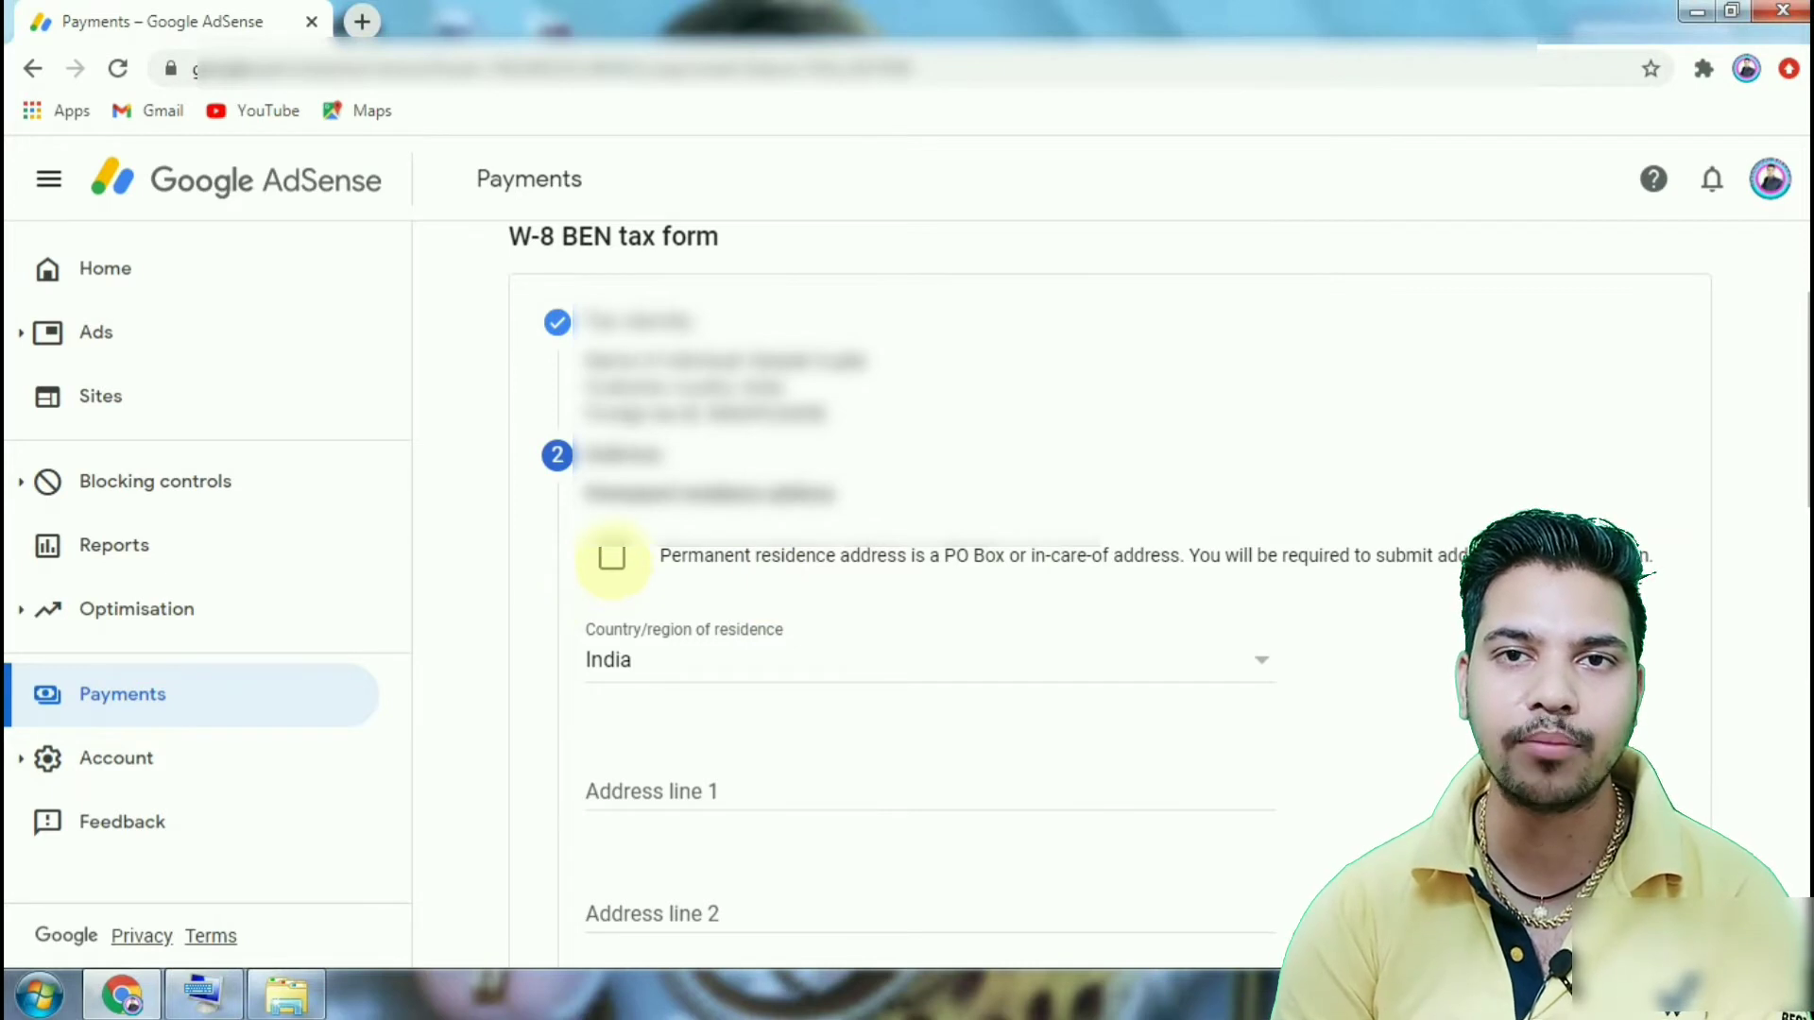
left_click(611, 557)
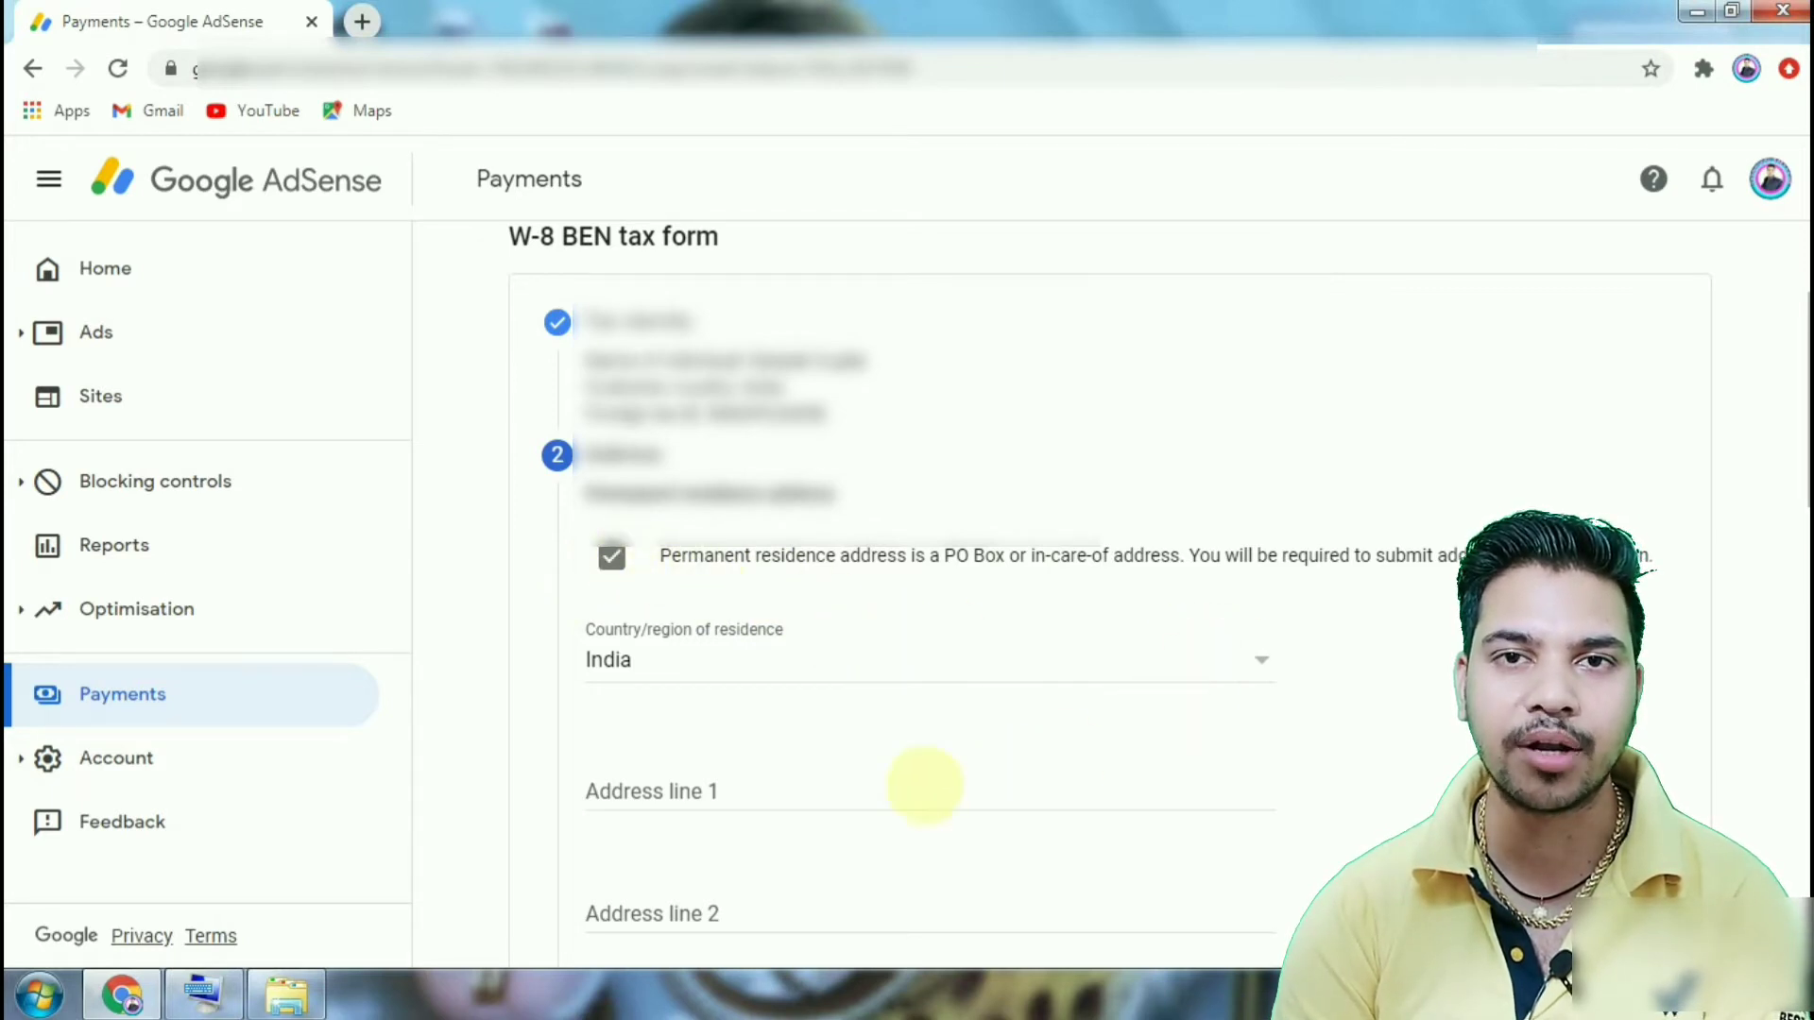
- Fill in the permanent residence address, mark the postal address as the same, and continue to the Tax treaty section
left_click(925, 786)
scroll(898, 790, "down", 5)
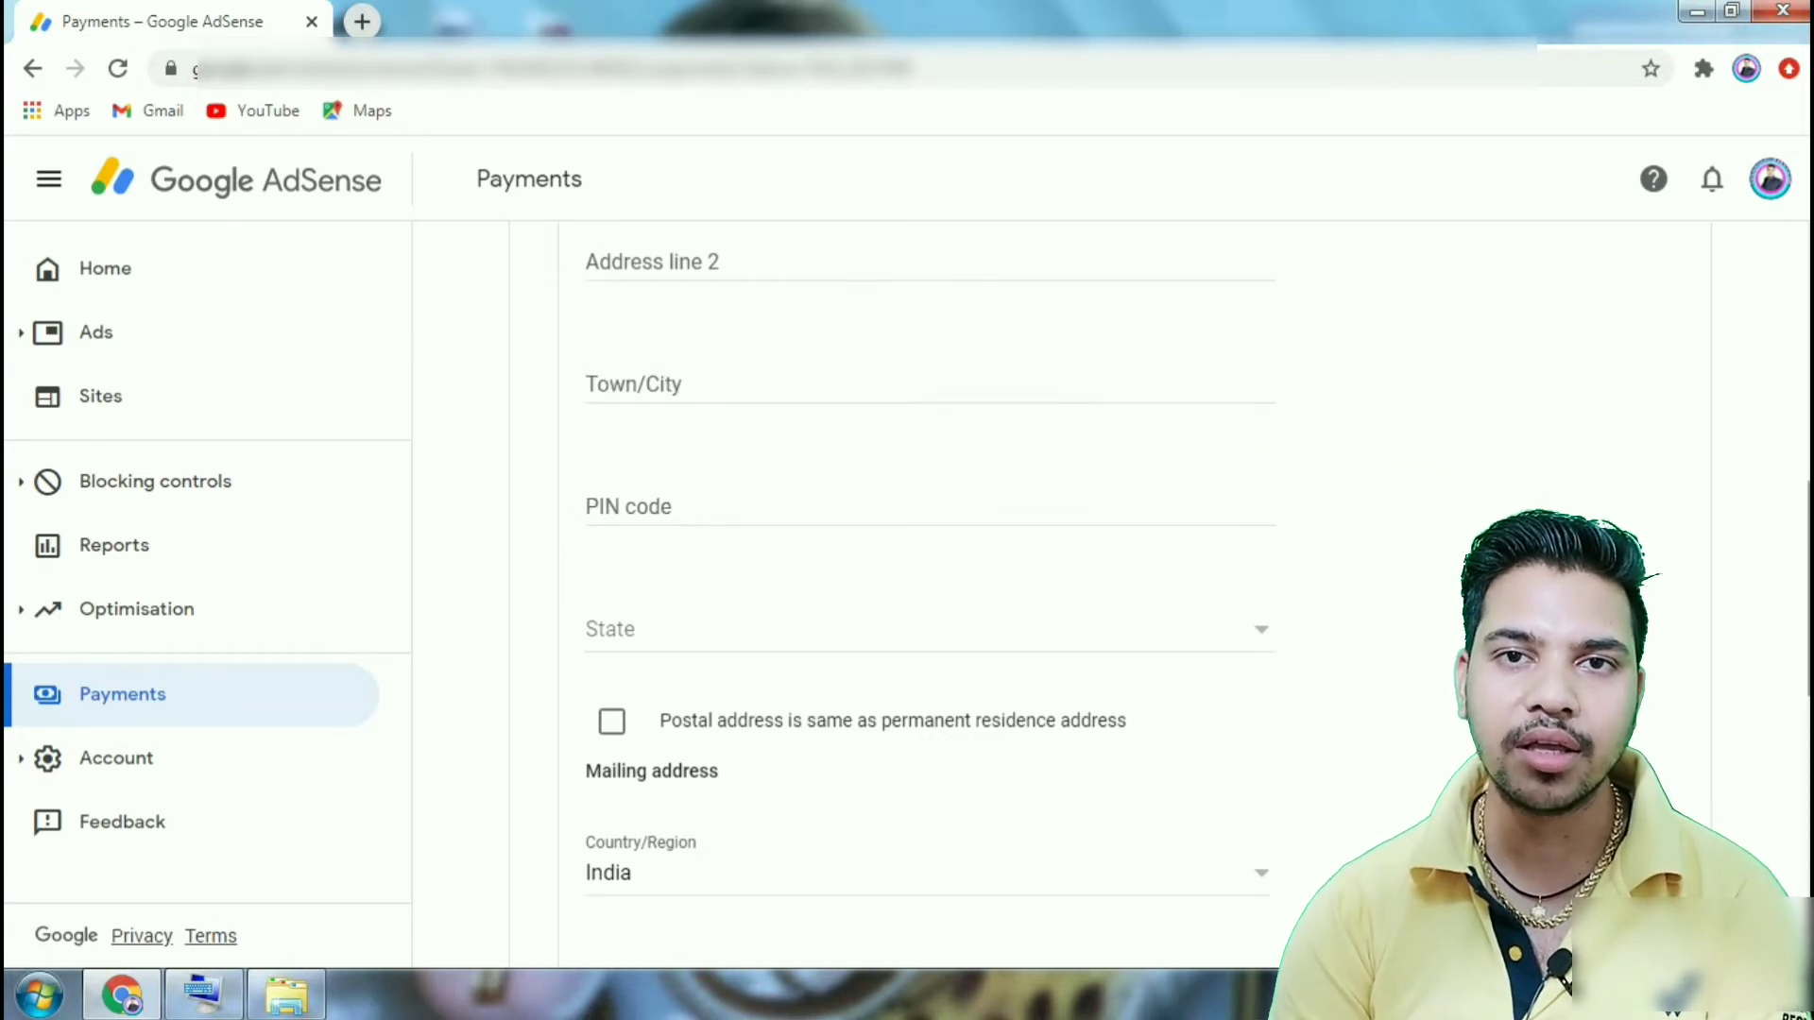
scroll(1187, 465, "up", 2)
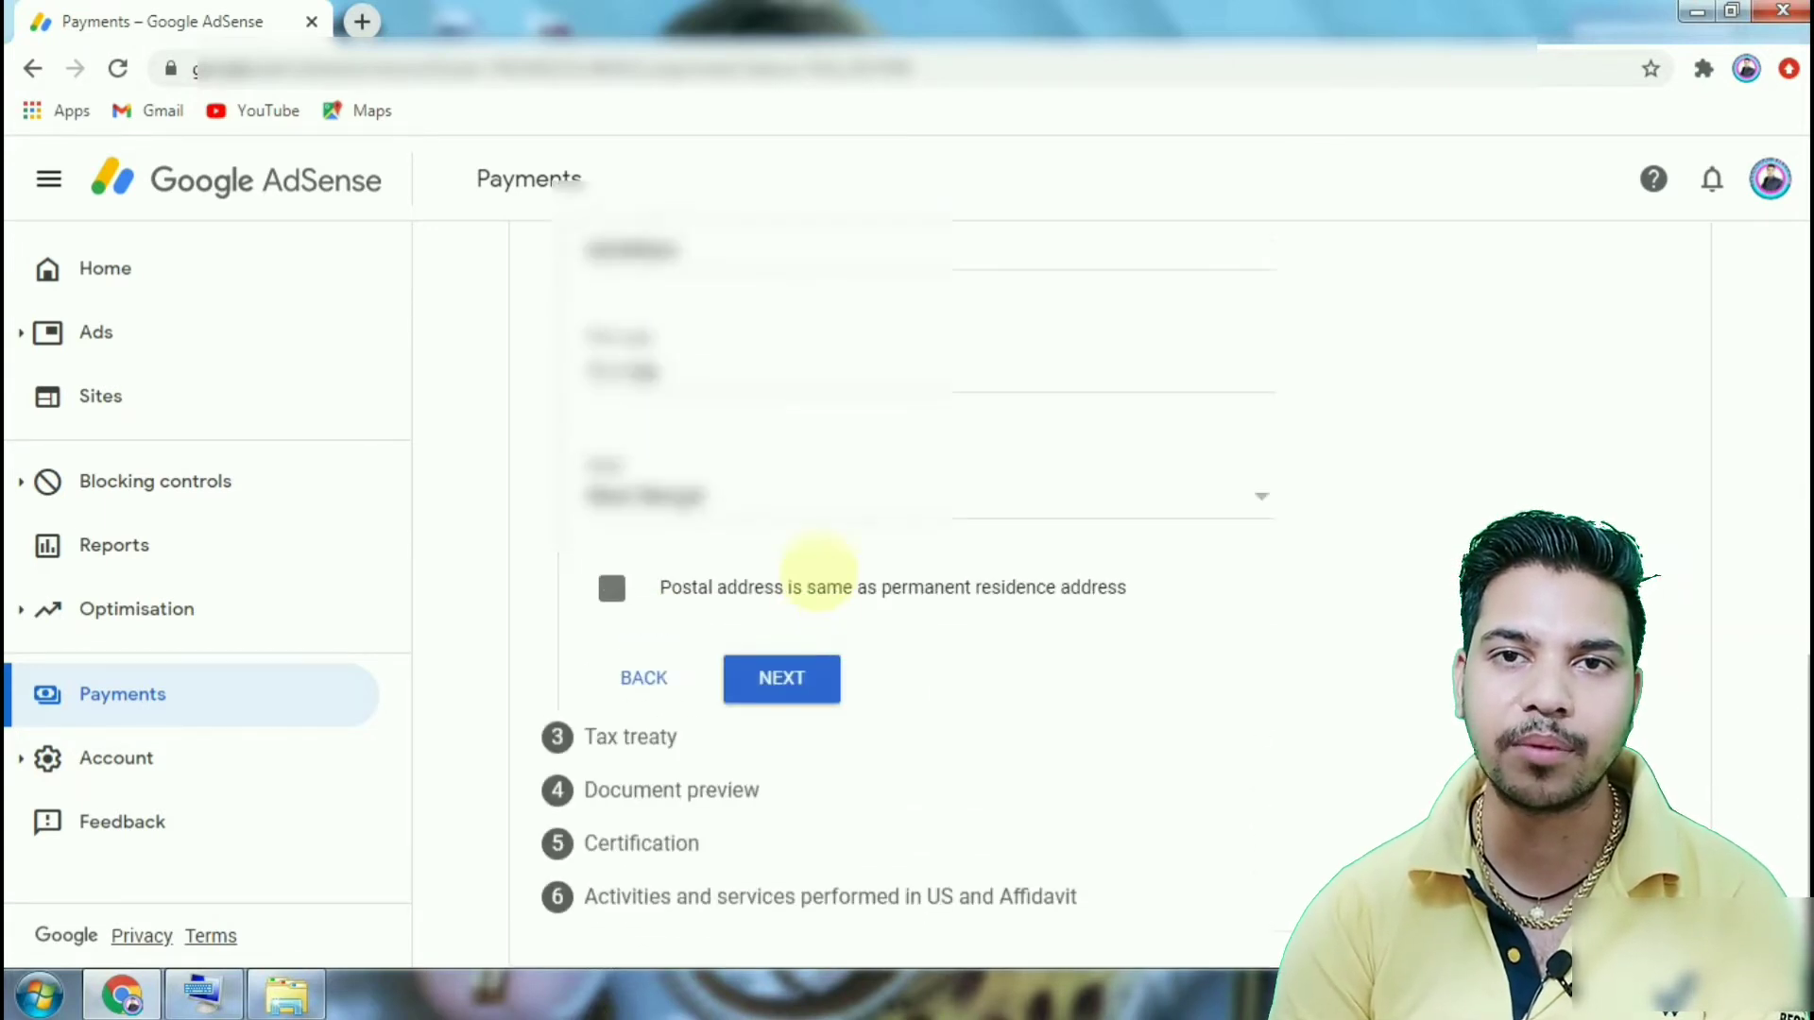
left_click(612, 587)
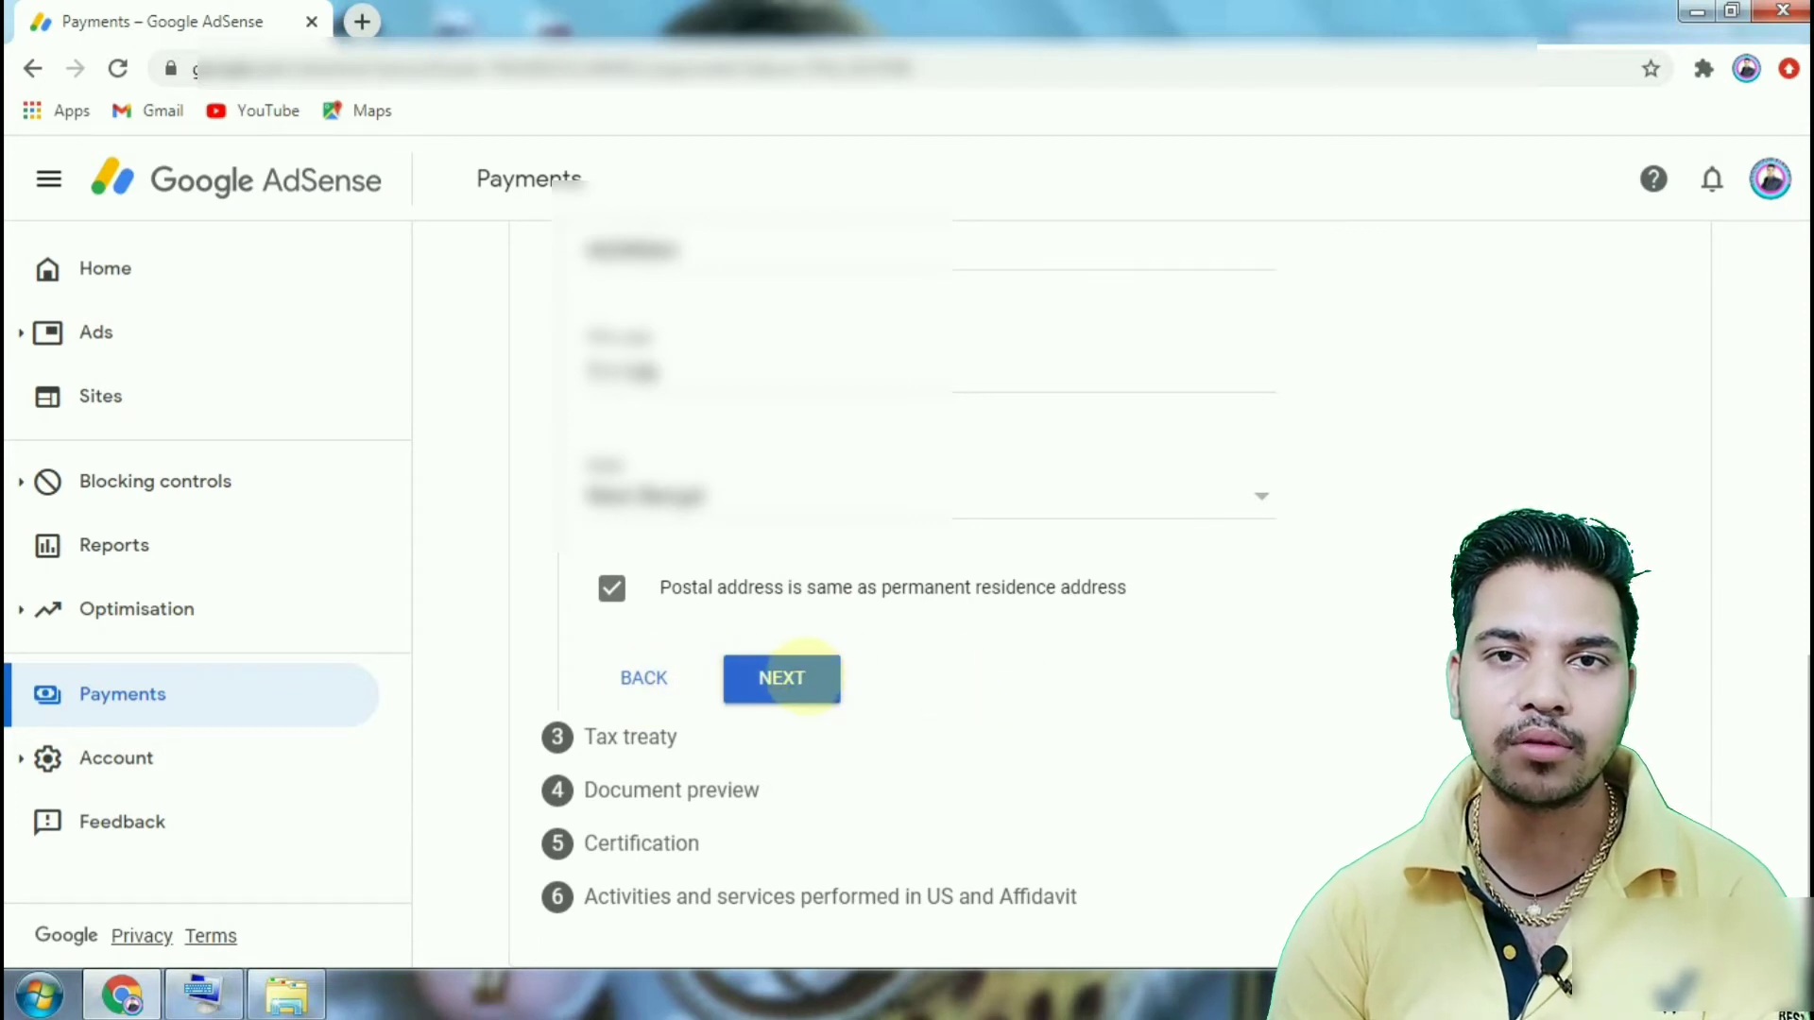
left_click(789, 679)
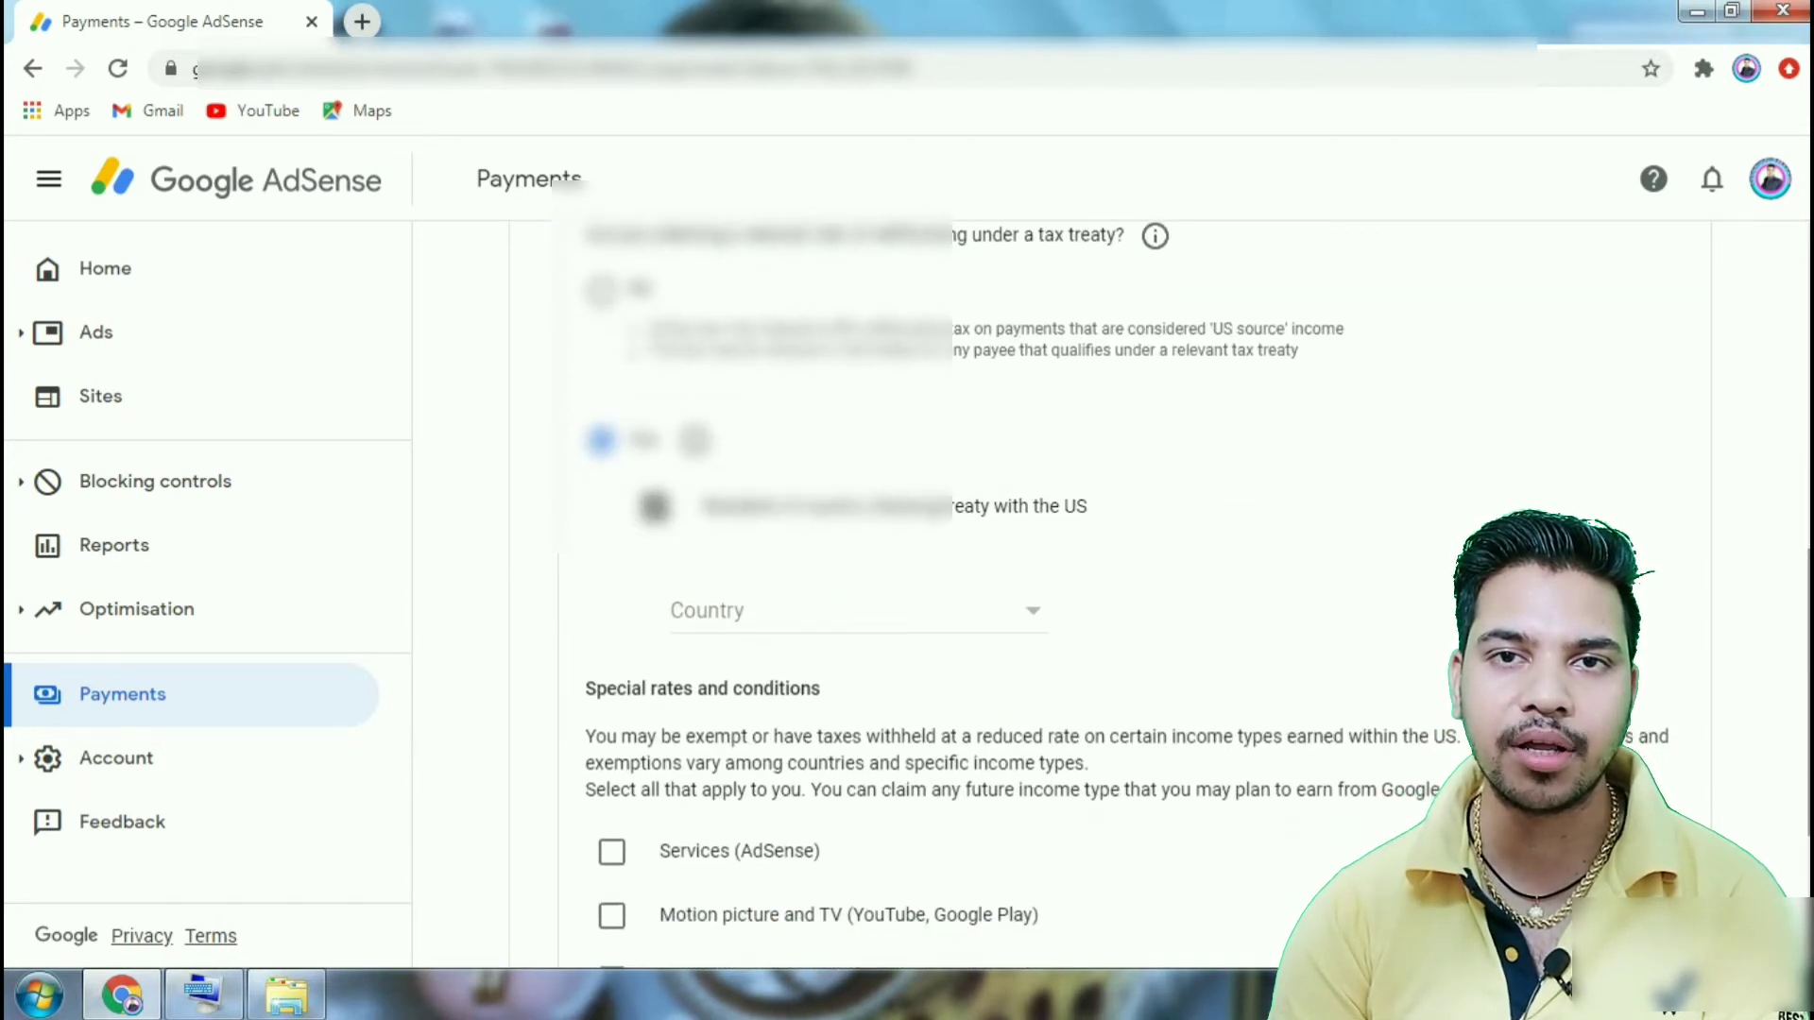
- Set India as the country of residence for the tax treaty claim with the US
left_click(1028, 609)
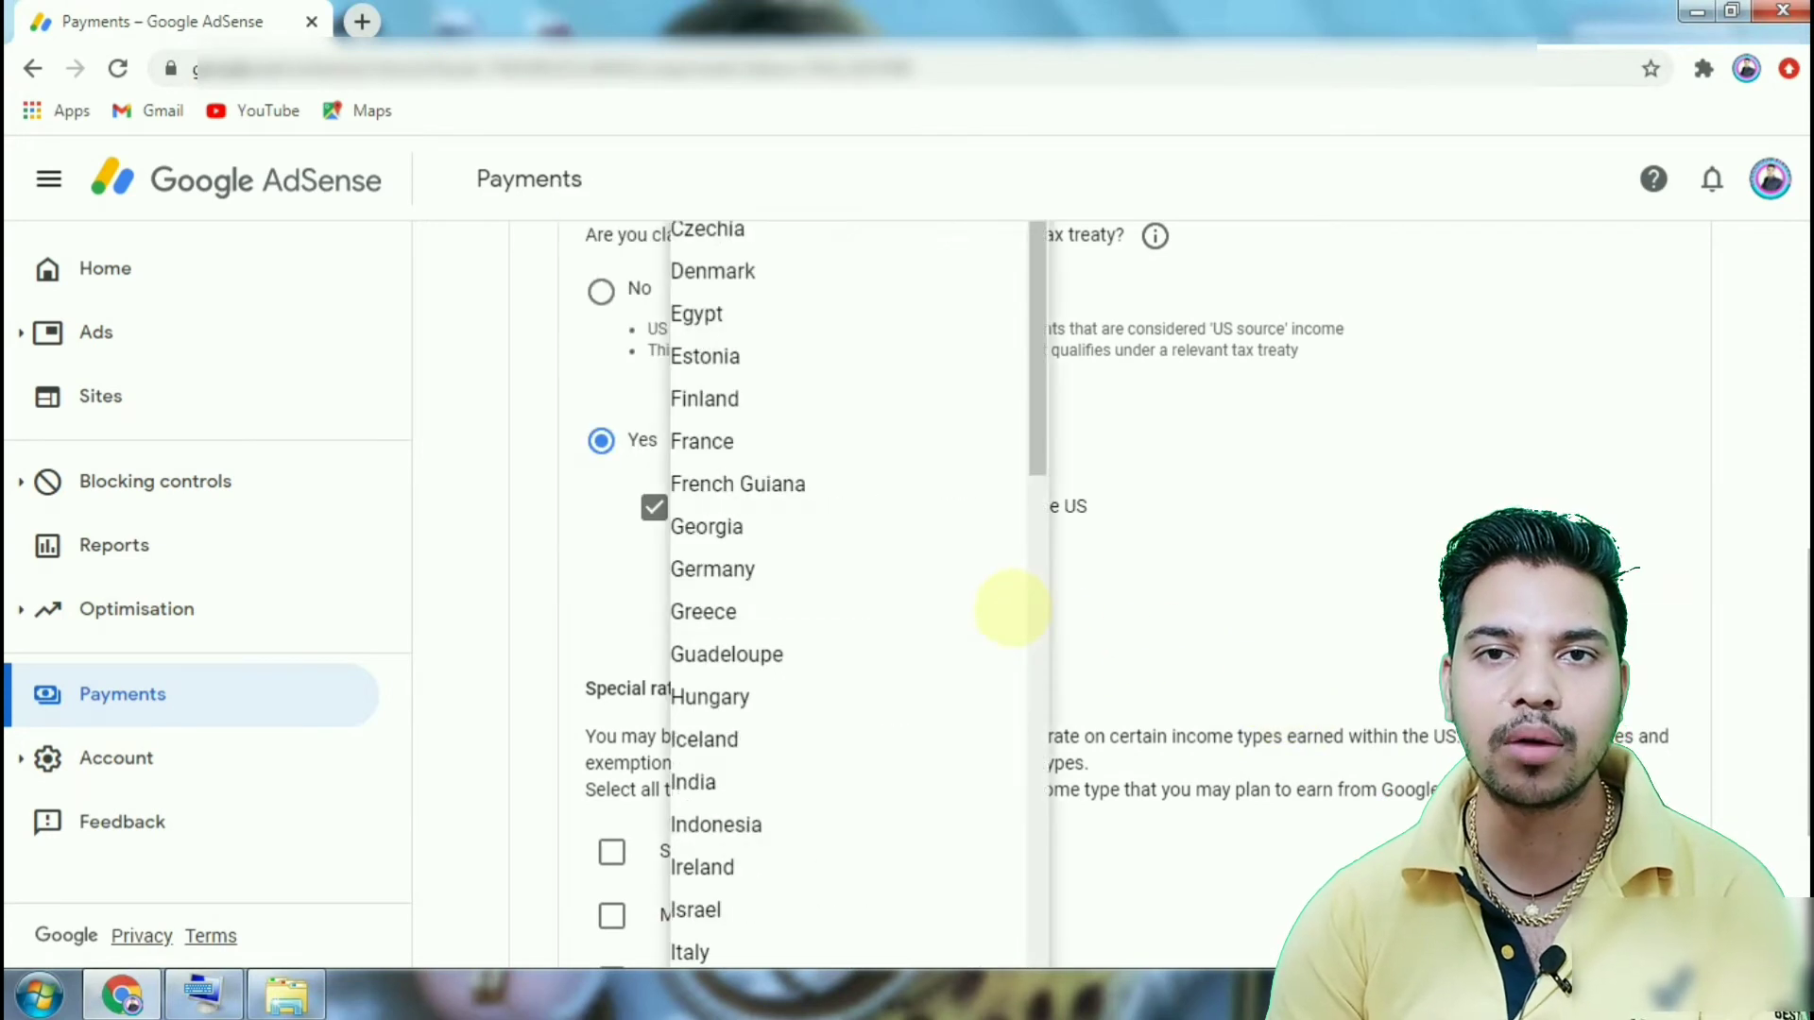
scroll(1031, 602, "down", 2)
scroll(1031, 602, "down", 2)
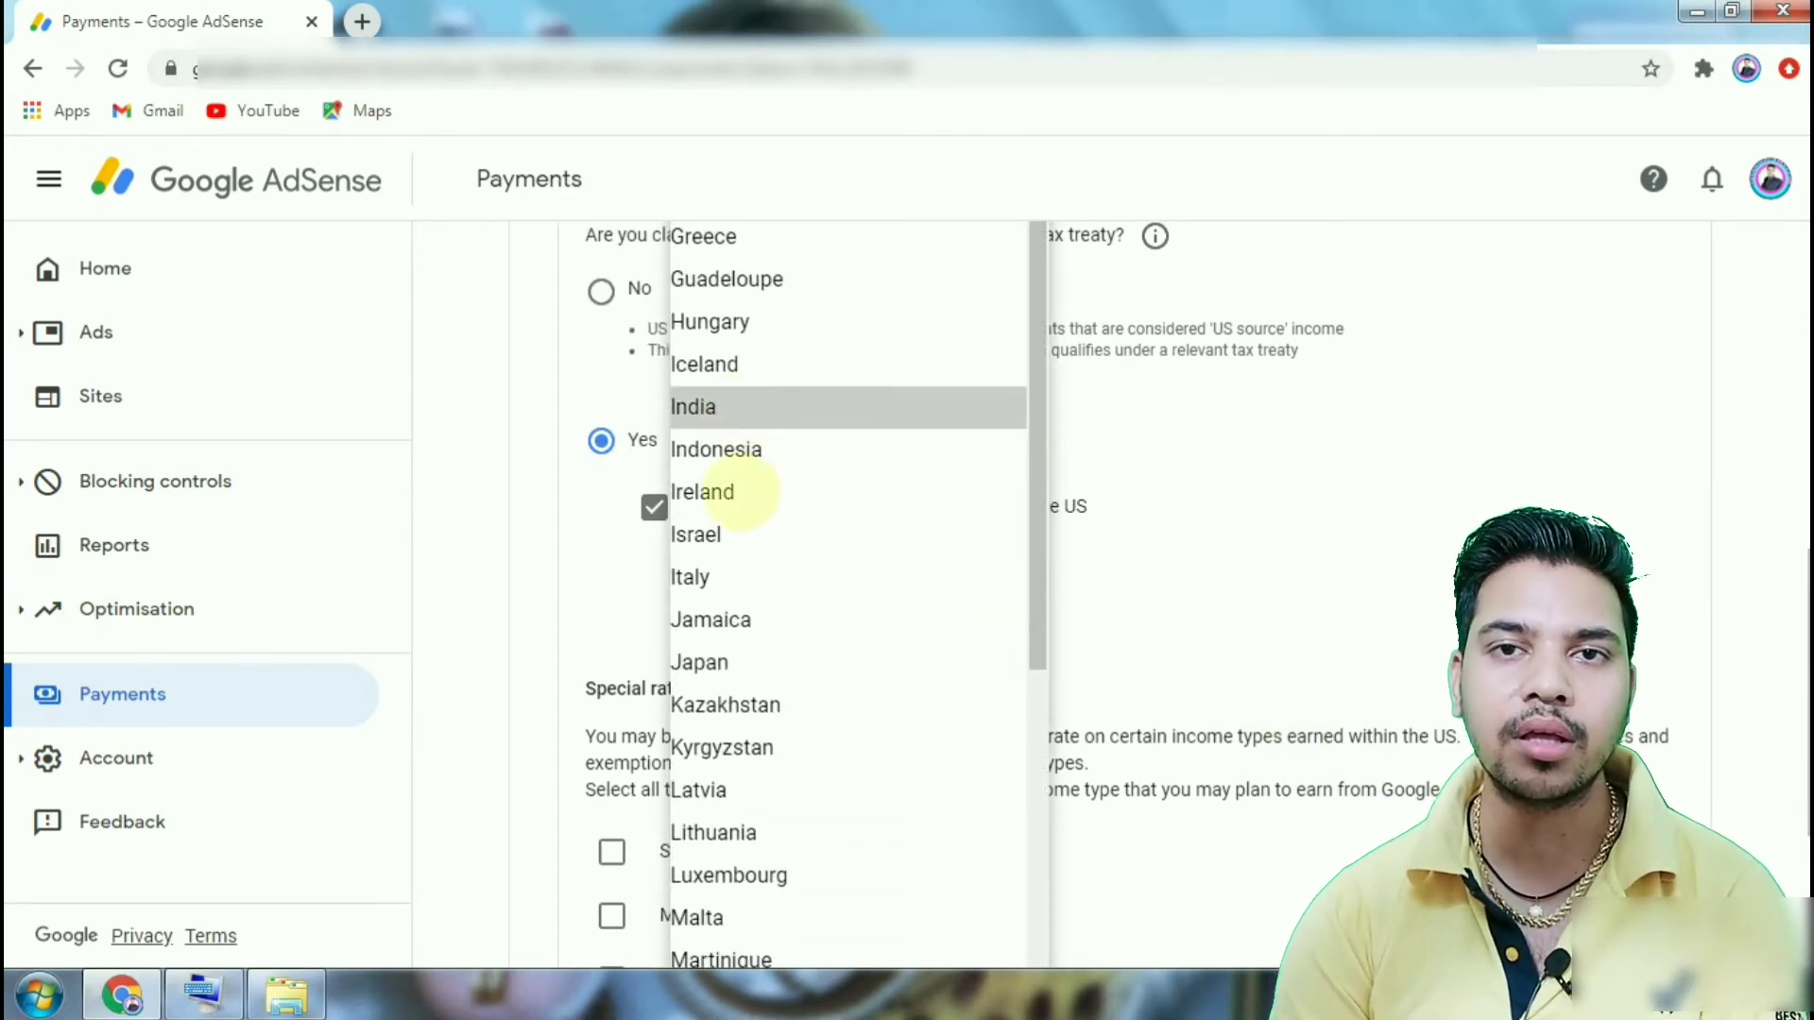
key("Return")
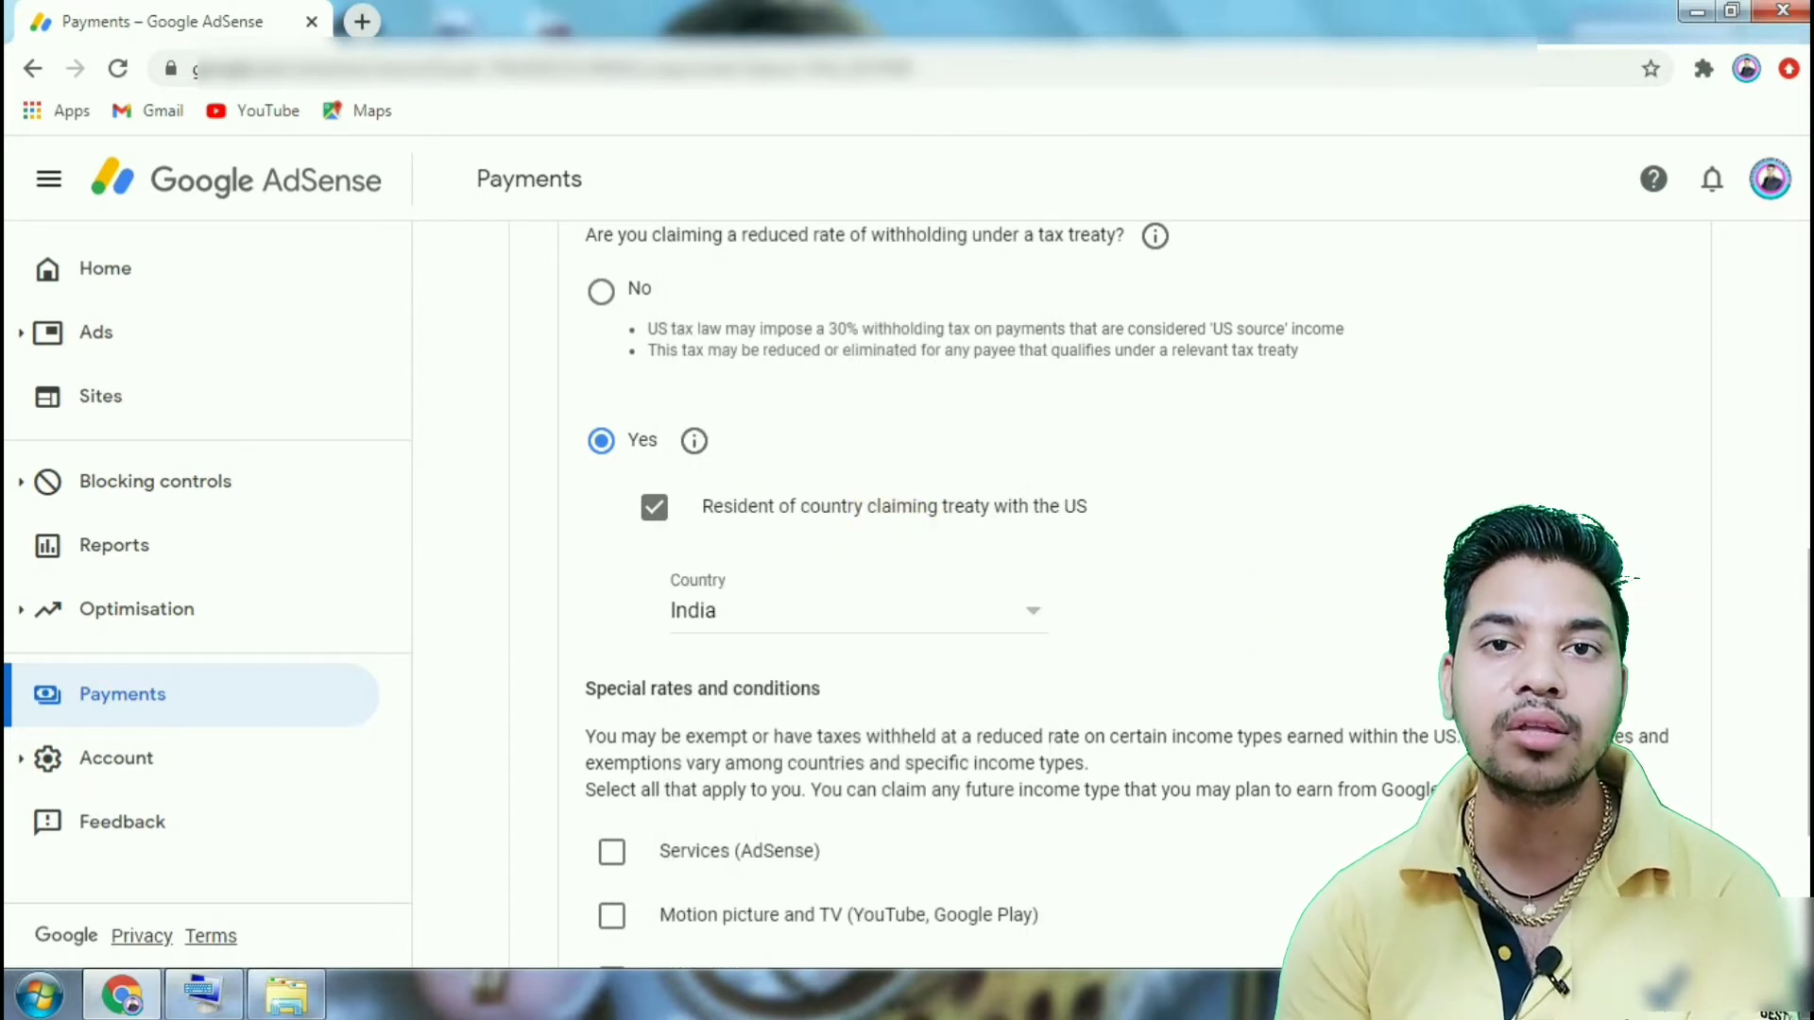
- Claim Services (AdSense) under Article 7 and paragraph 1 at the 0% reduced rate, and confirm the treaty terms are met
scroll(1793, 776, "down", 3)
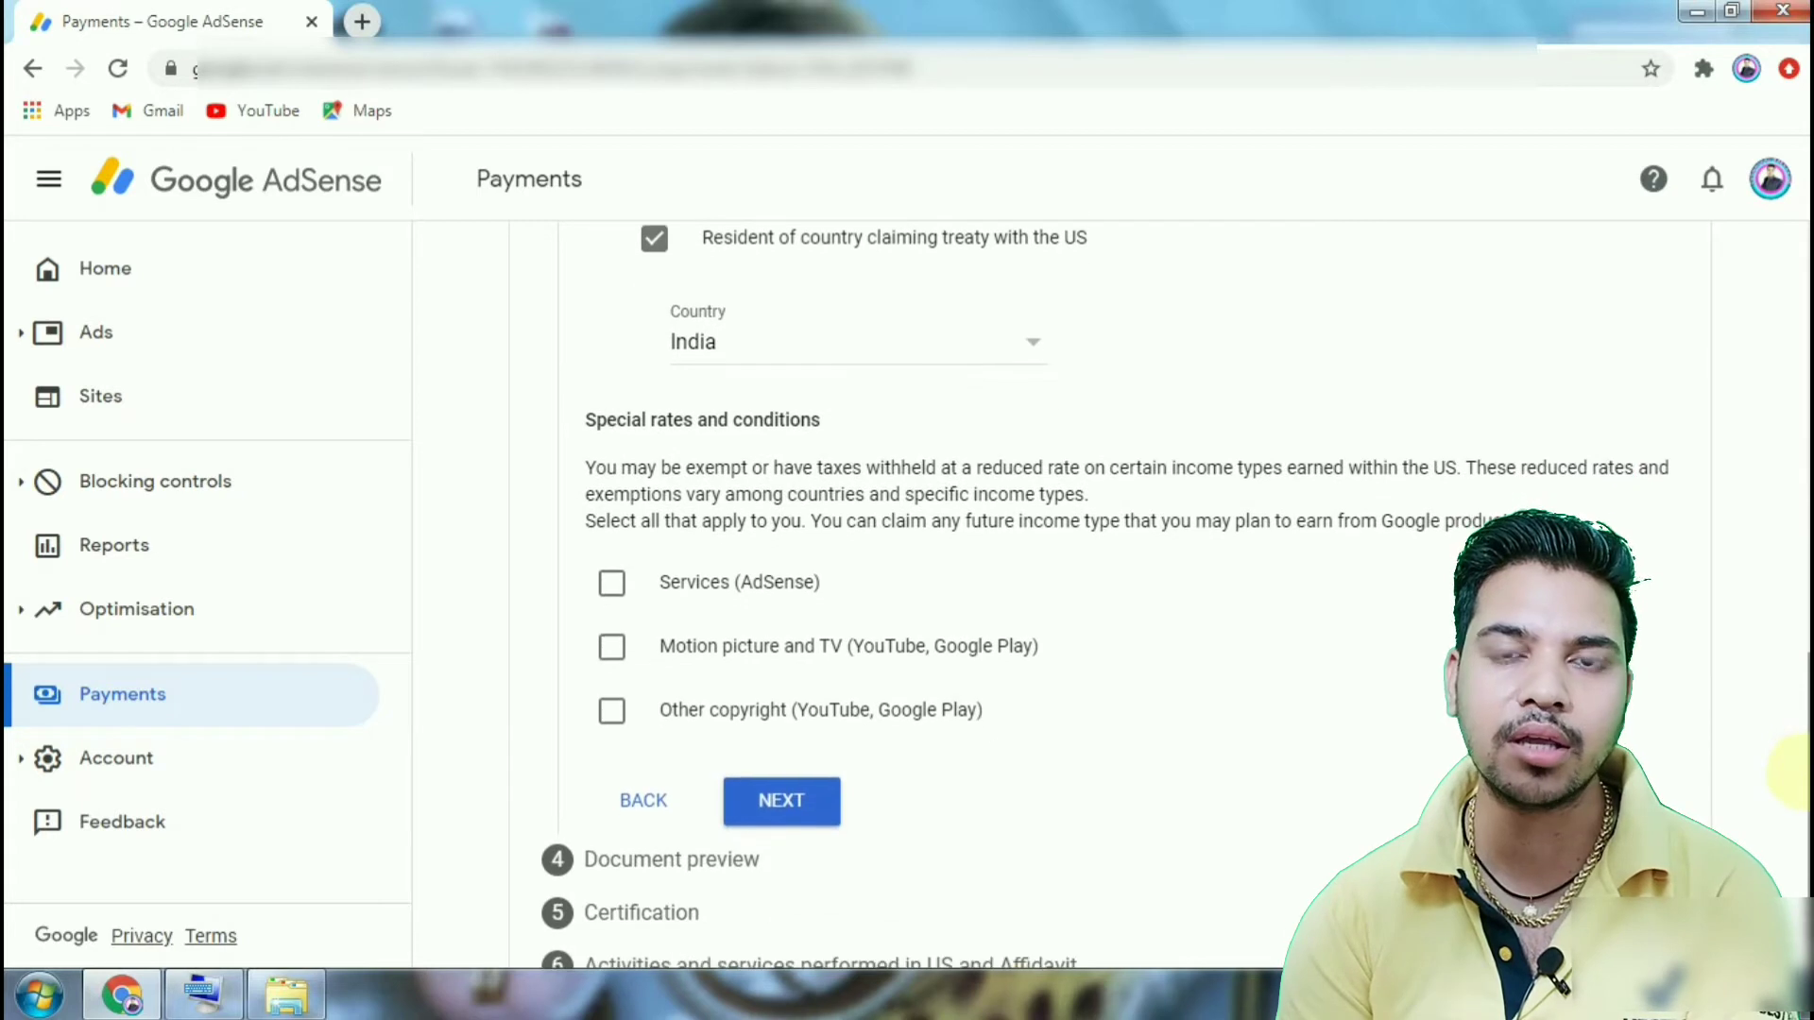
scroll(1793, 773, "down", 1)
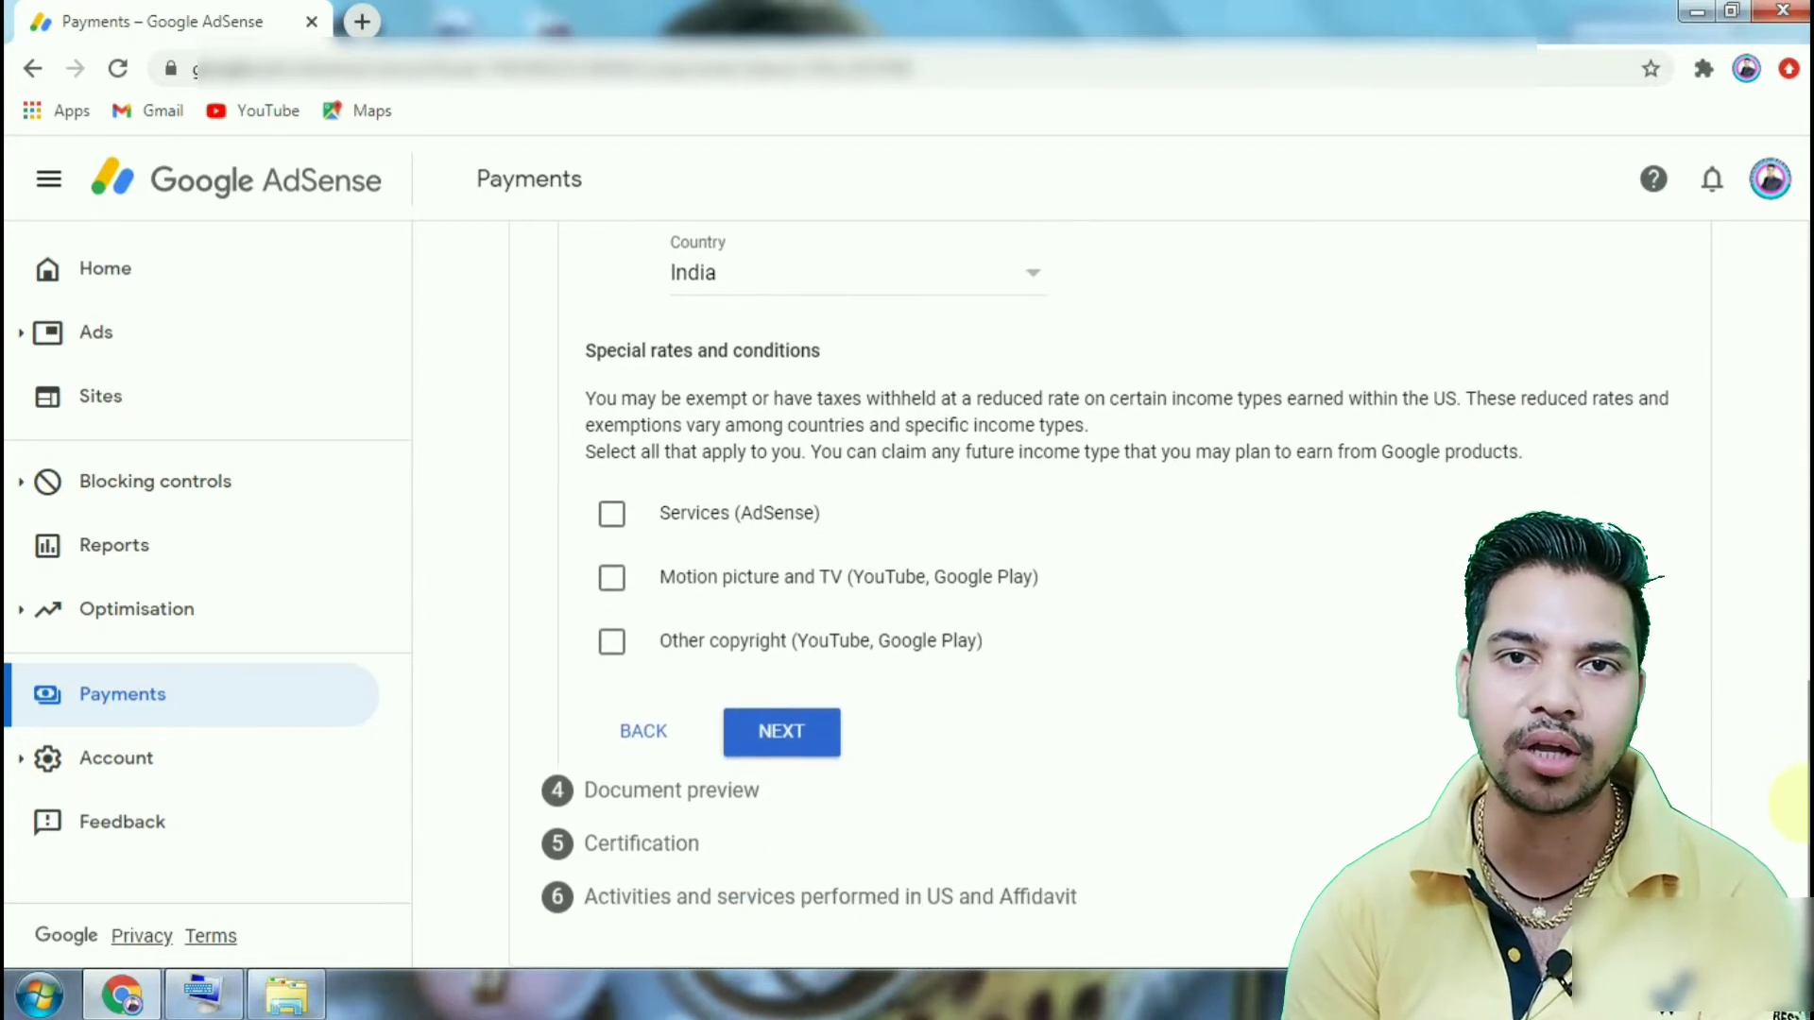
left_click(611, 513)
left_click(1009, 619)
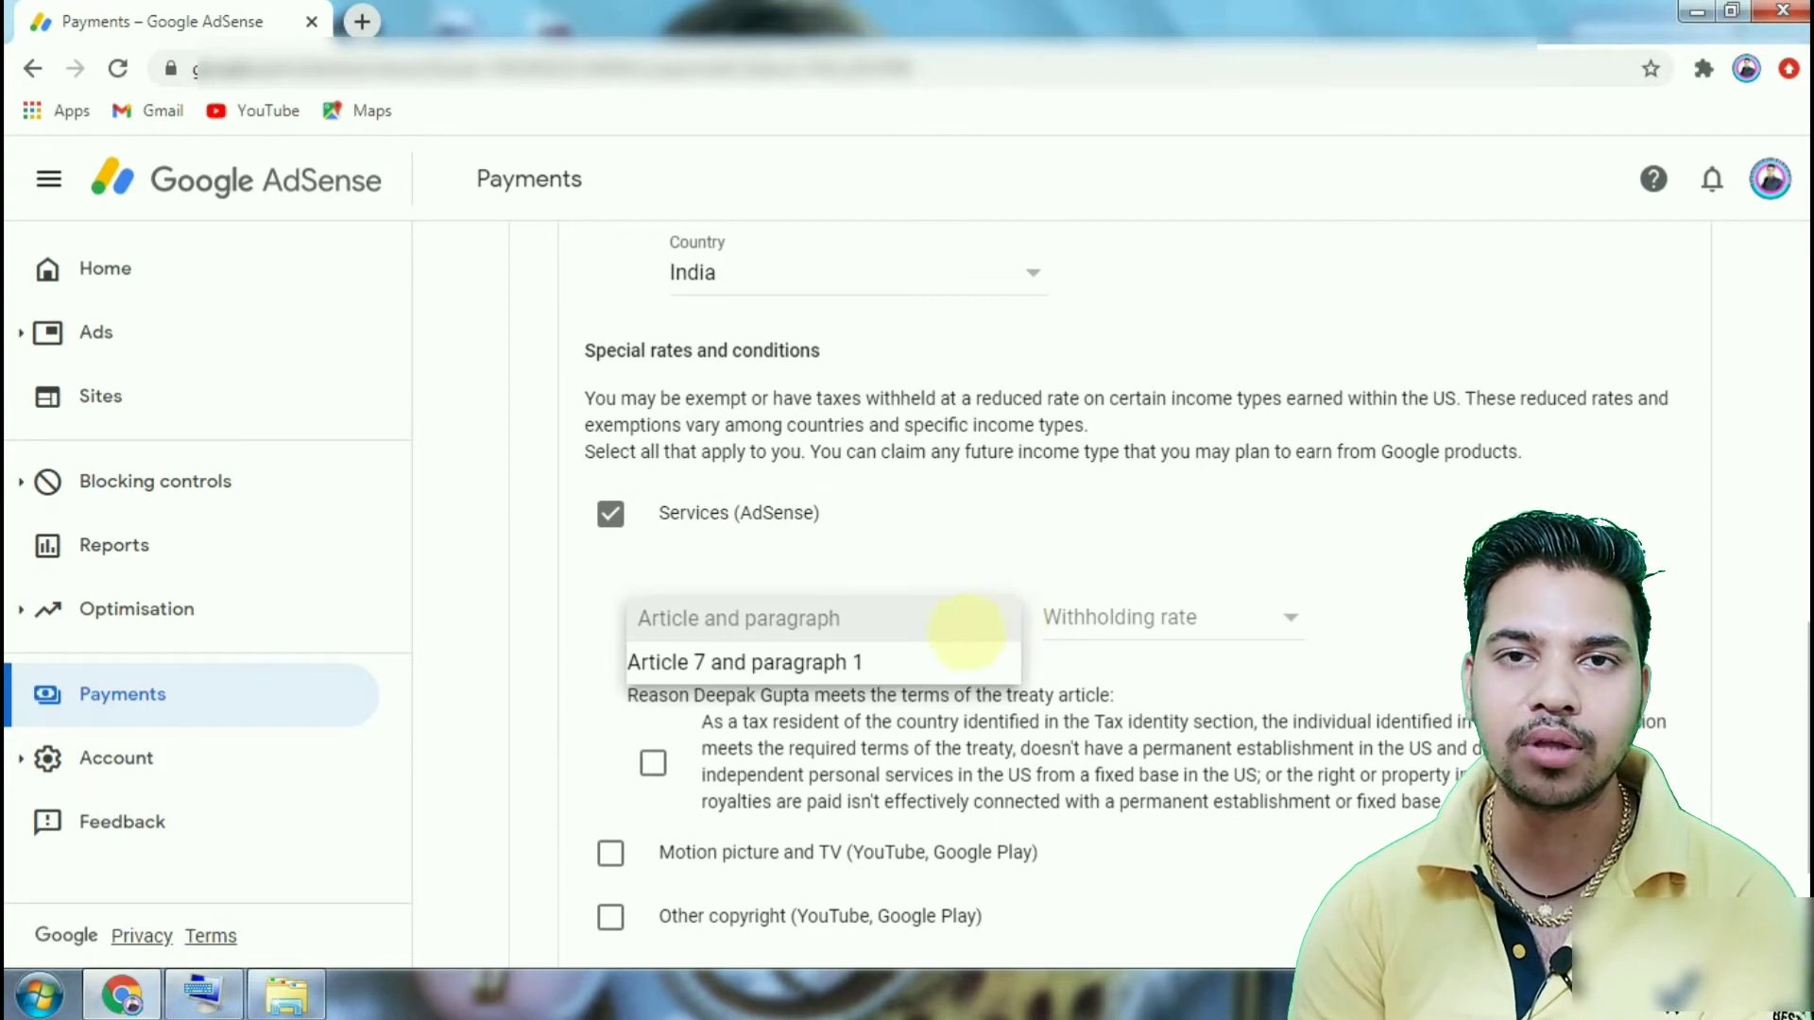
left_click(943, 658)
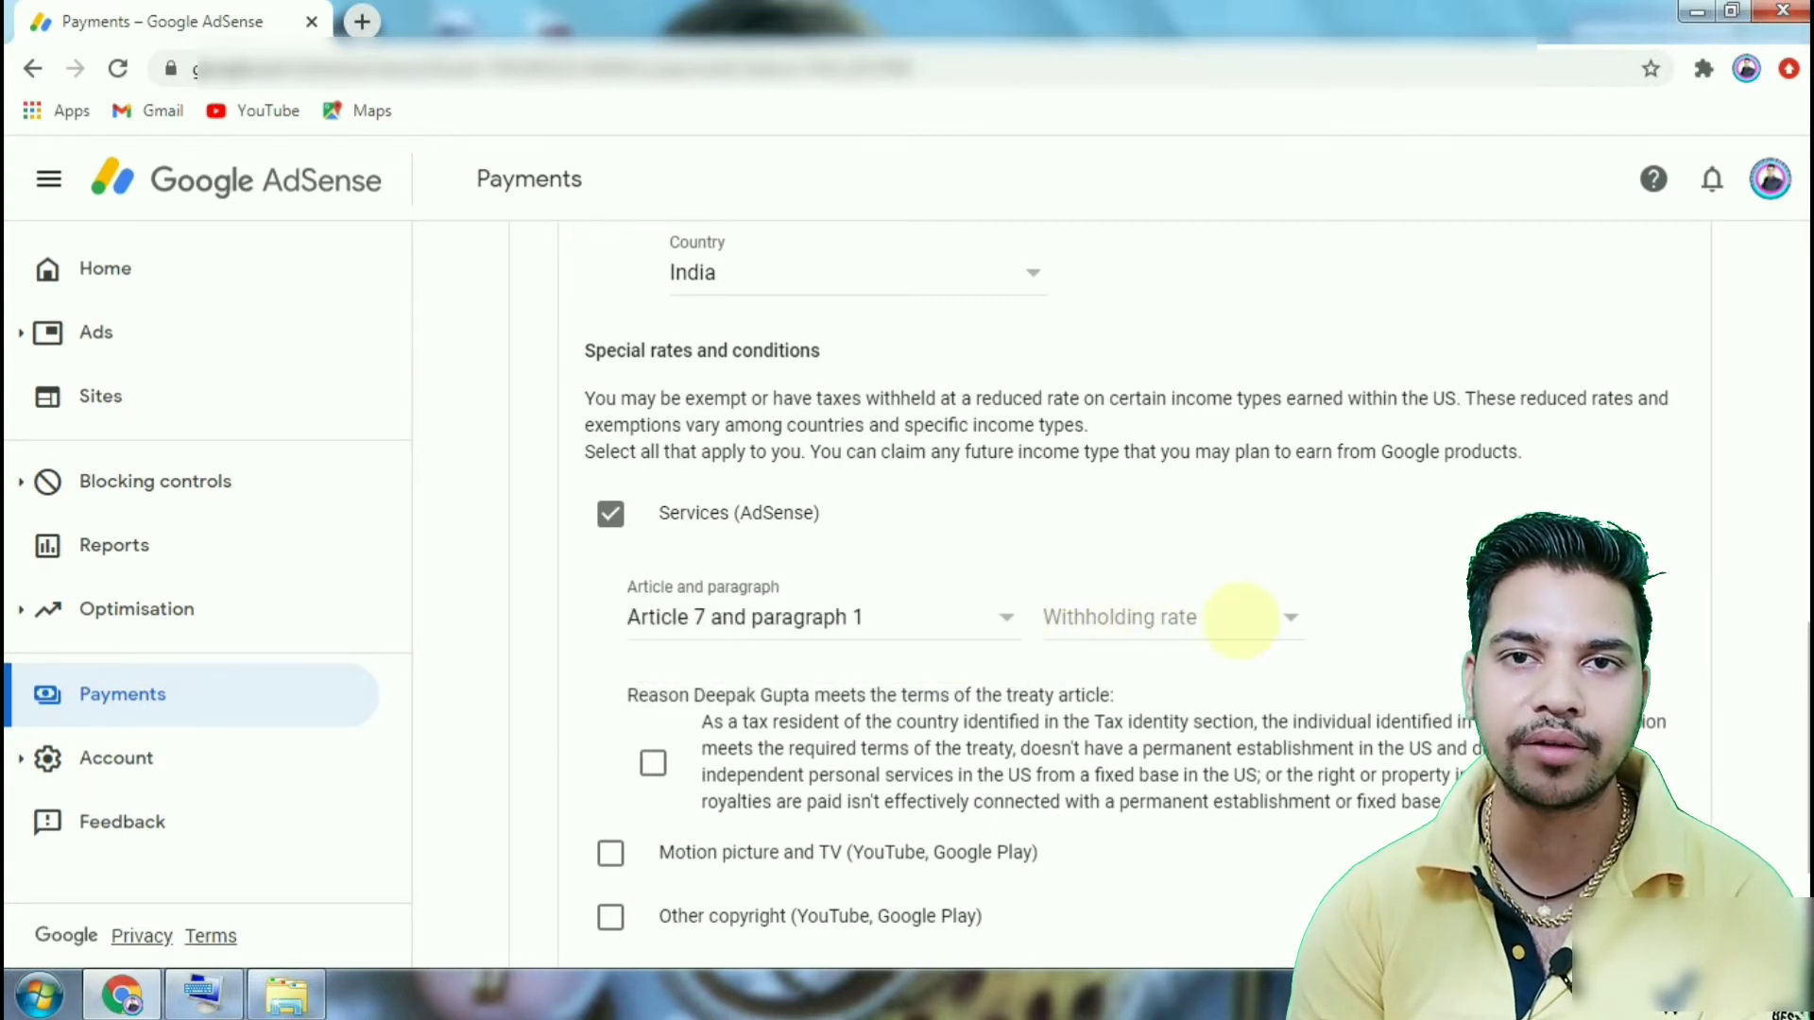
left_click(1285, 617)
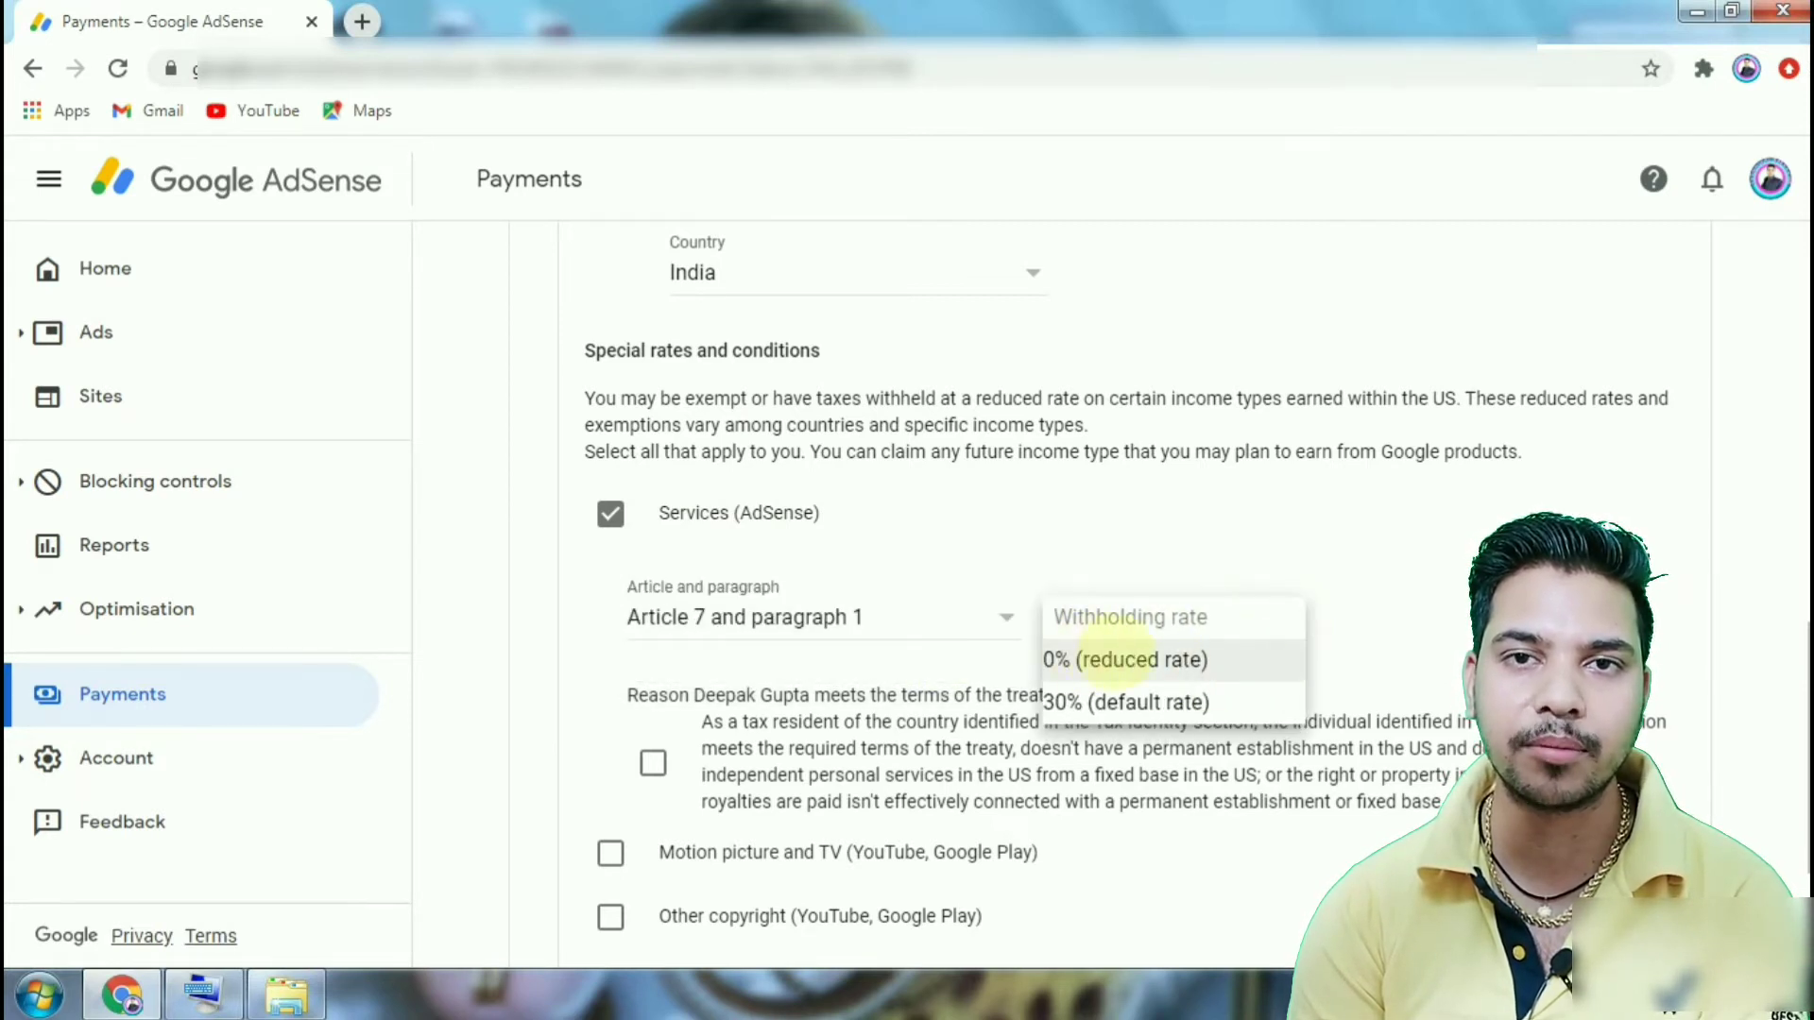
left_click(1106, 660)
scroll(786, 453, "down", 3)
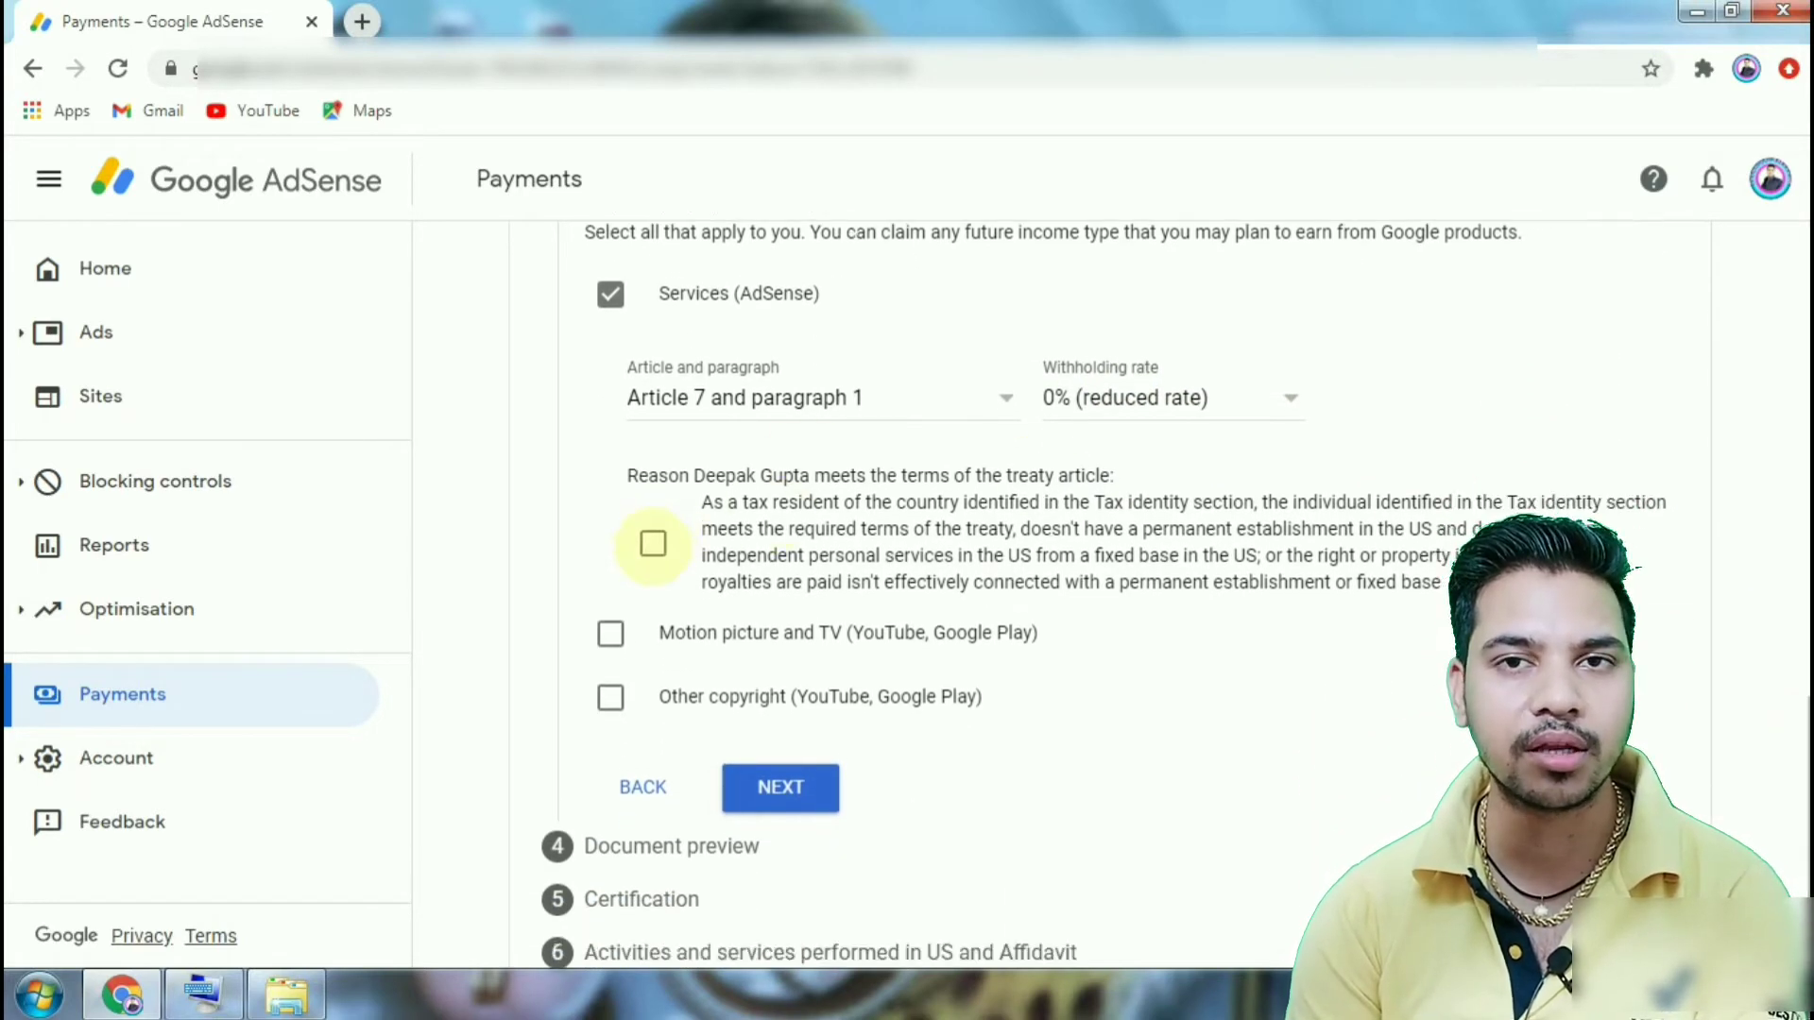
left_click(653, 544)
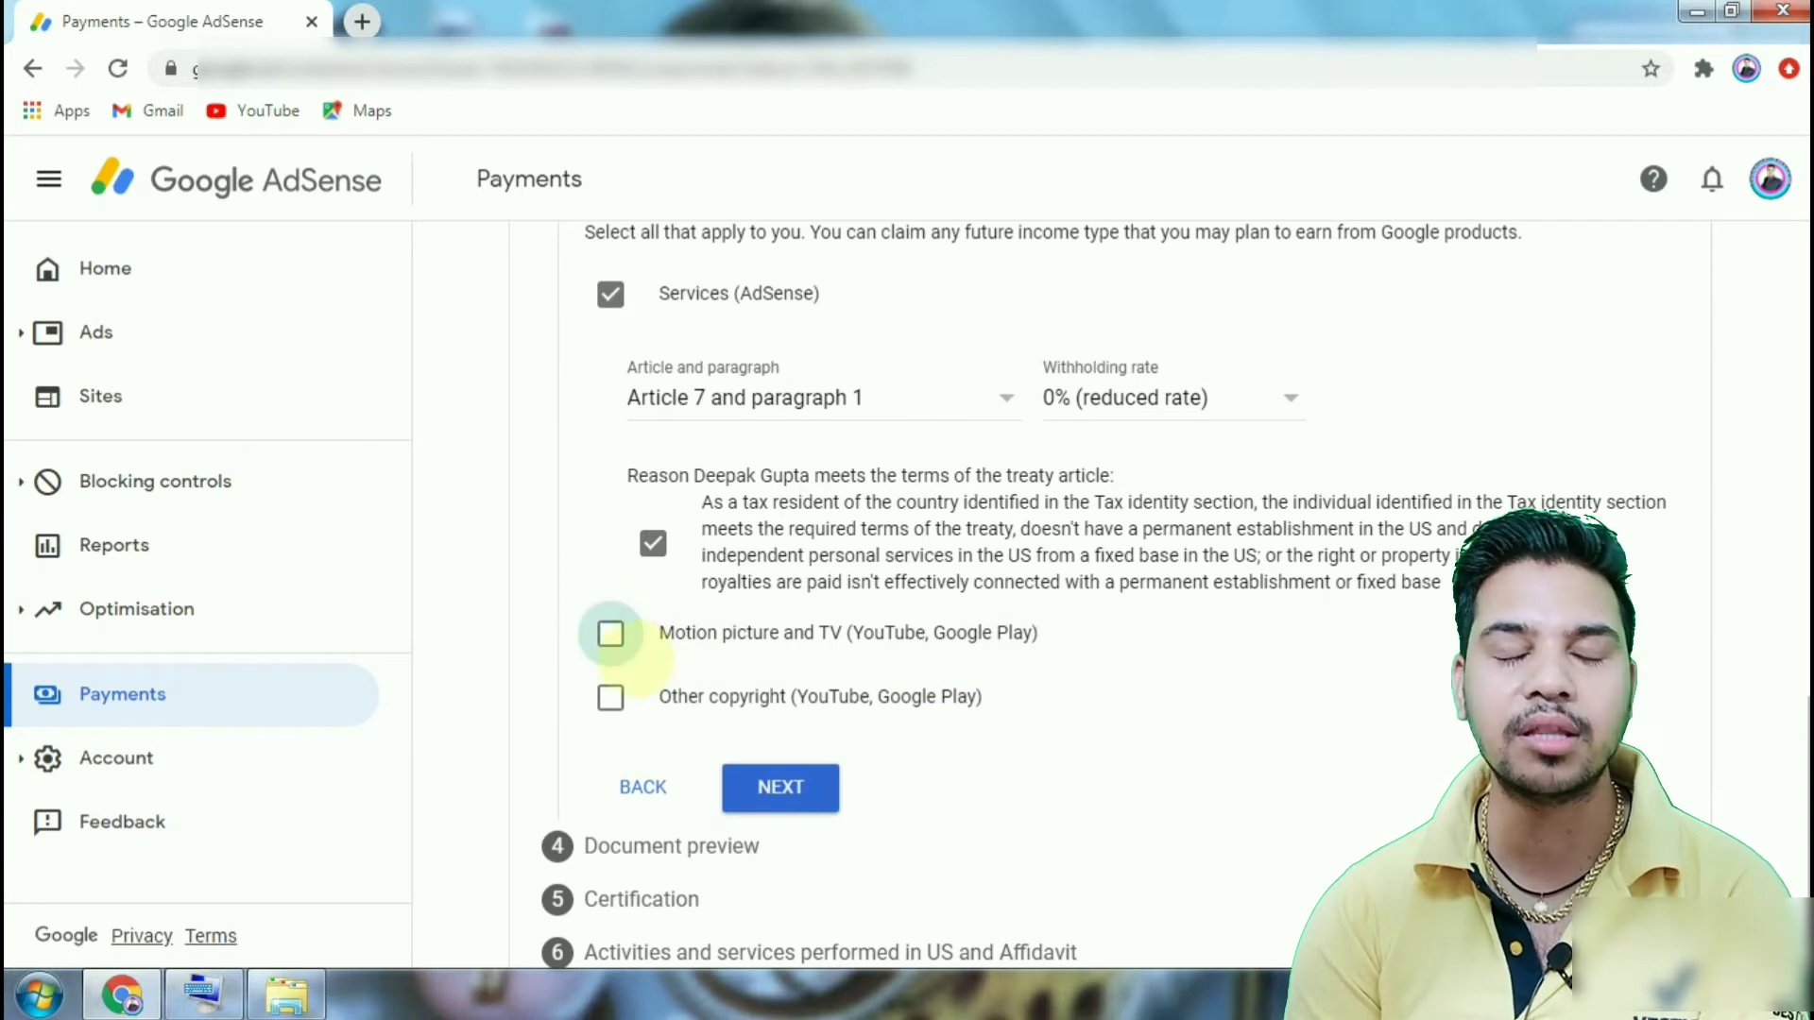
- Claim Motion picture and TV under Article 12 and paragraph 2A II at the 15% reduced rate, and confirm the treaty terms are met
left_click(610, 633)
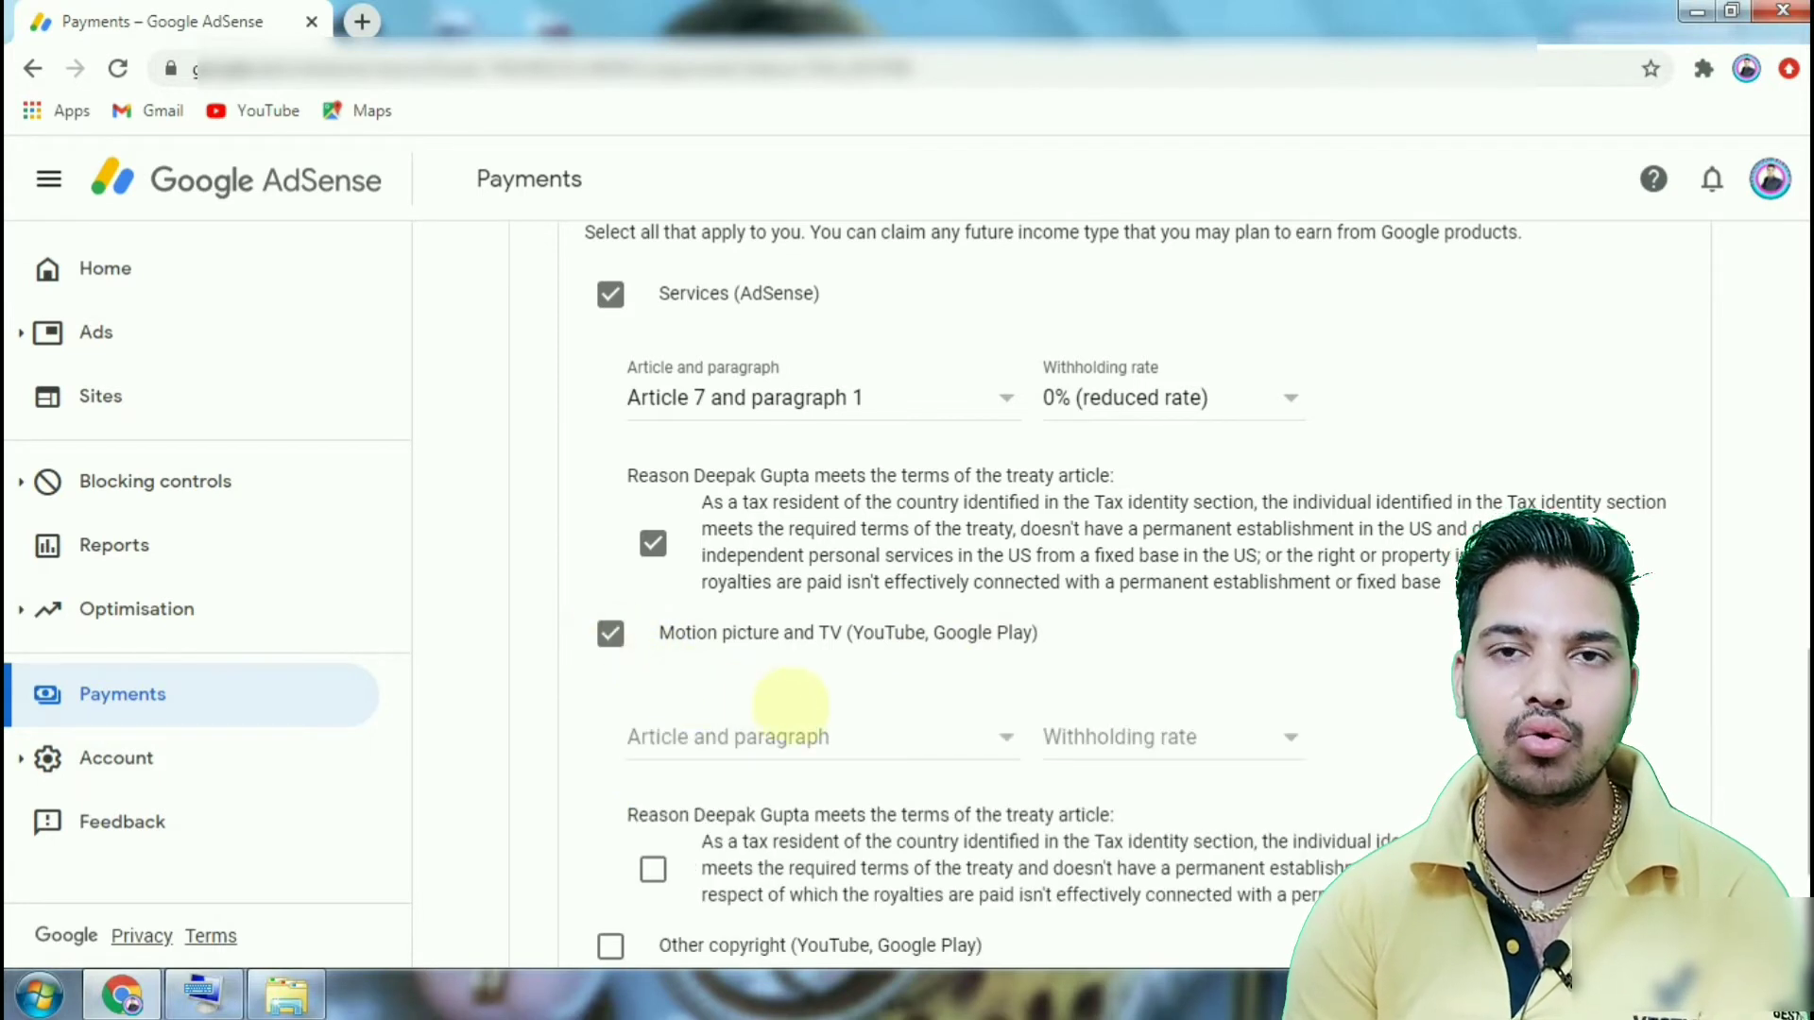
left_click(924, 735)
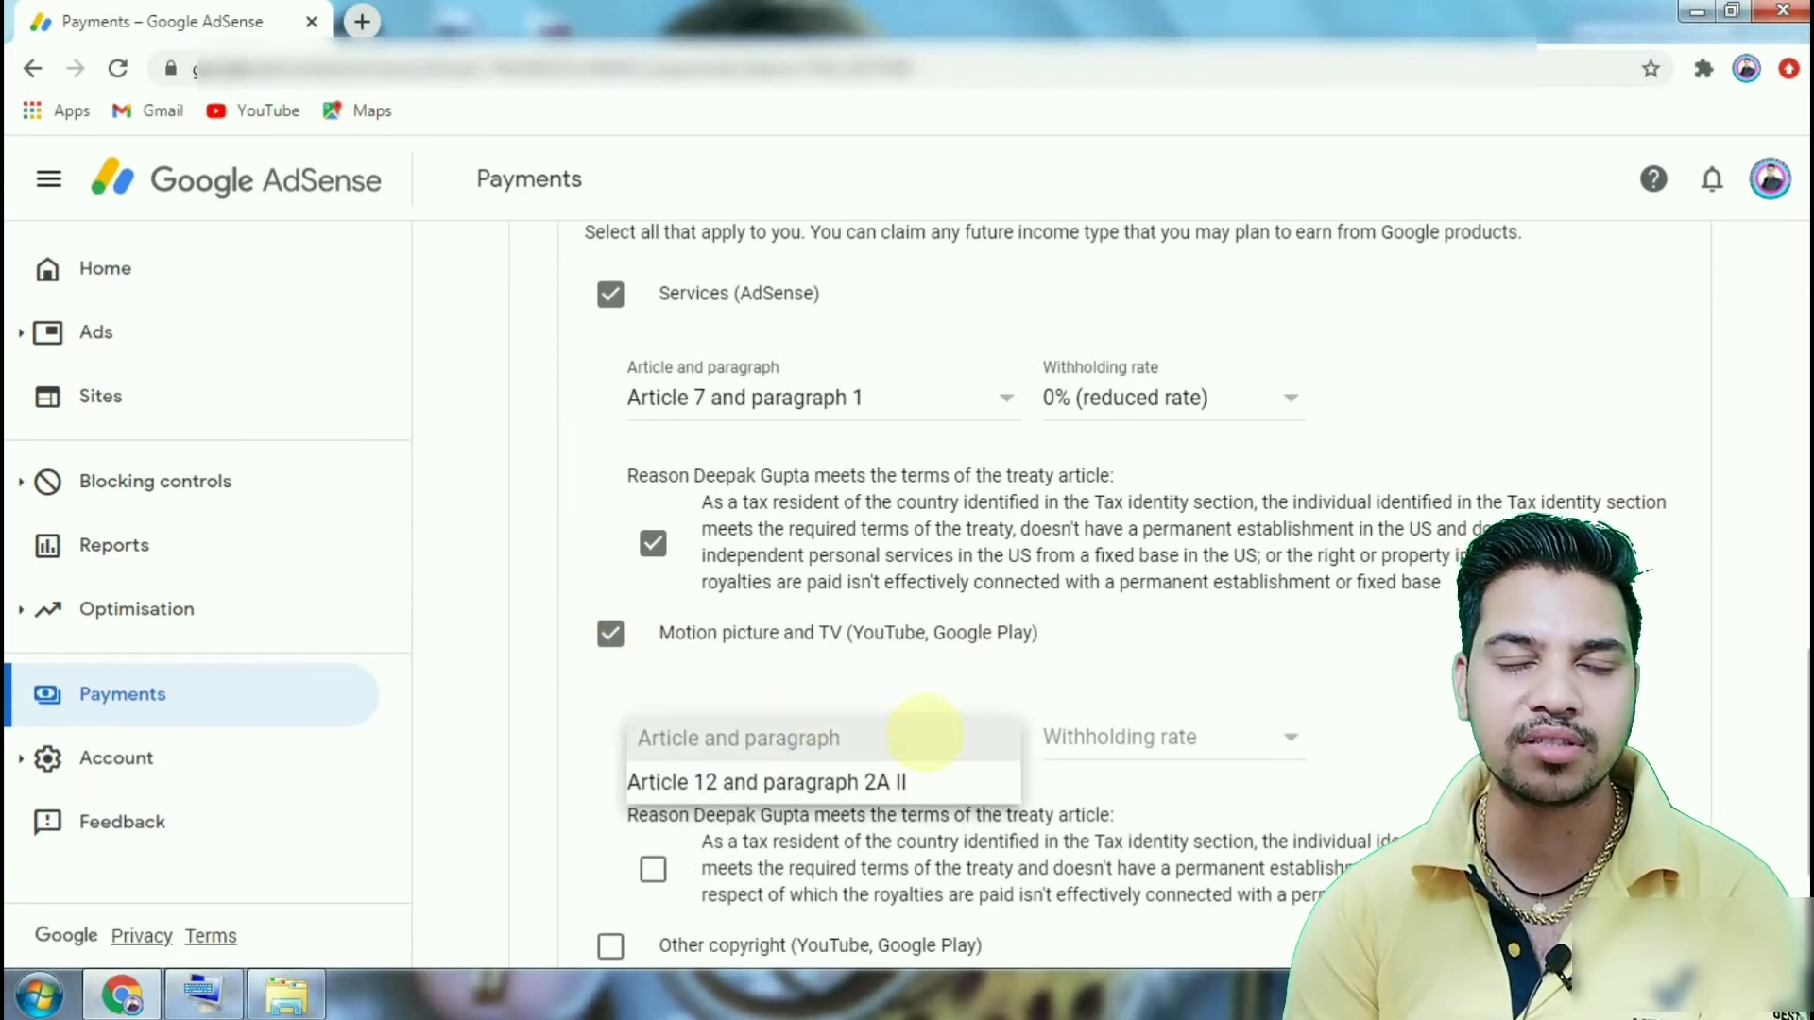
left_click(883, 782)
left_click(1162, 737)
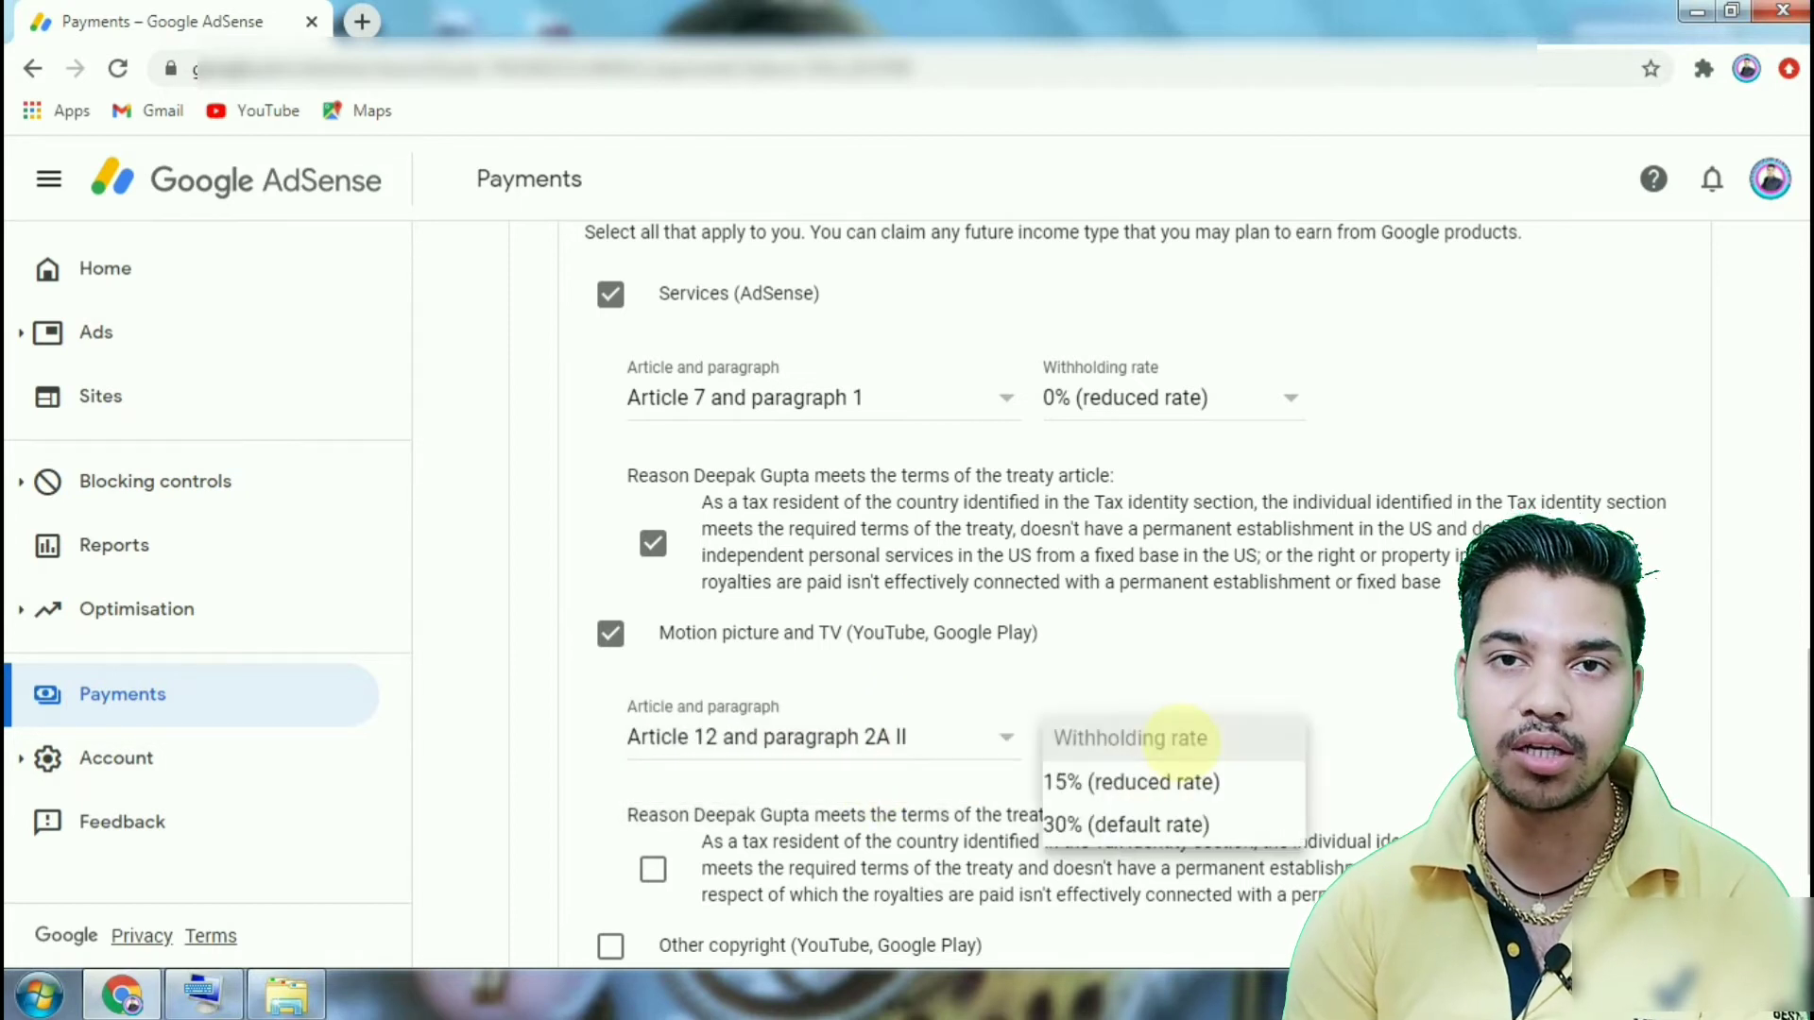
left_click(1148, 781)
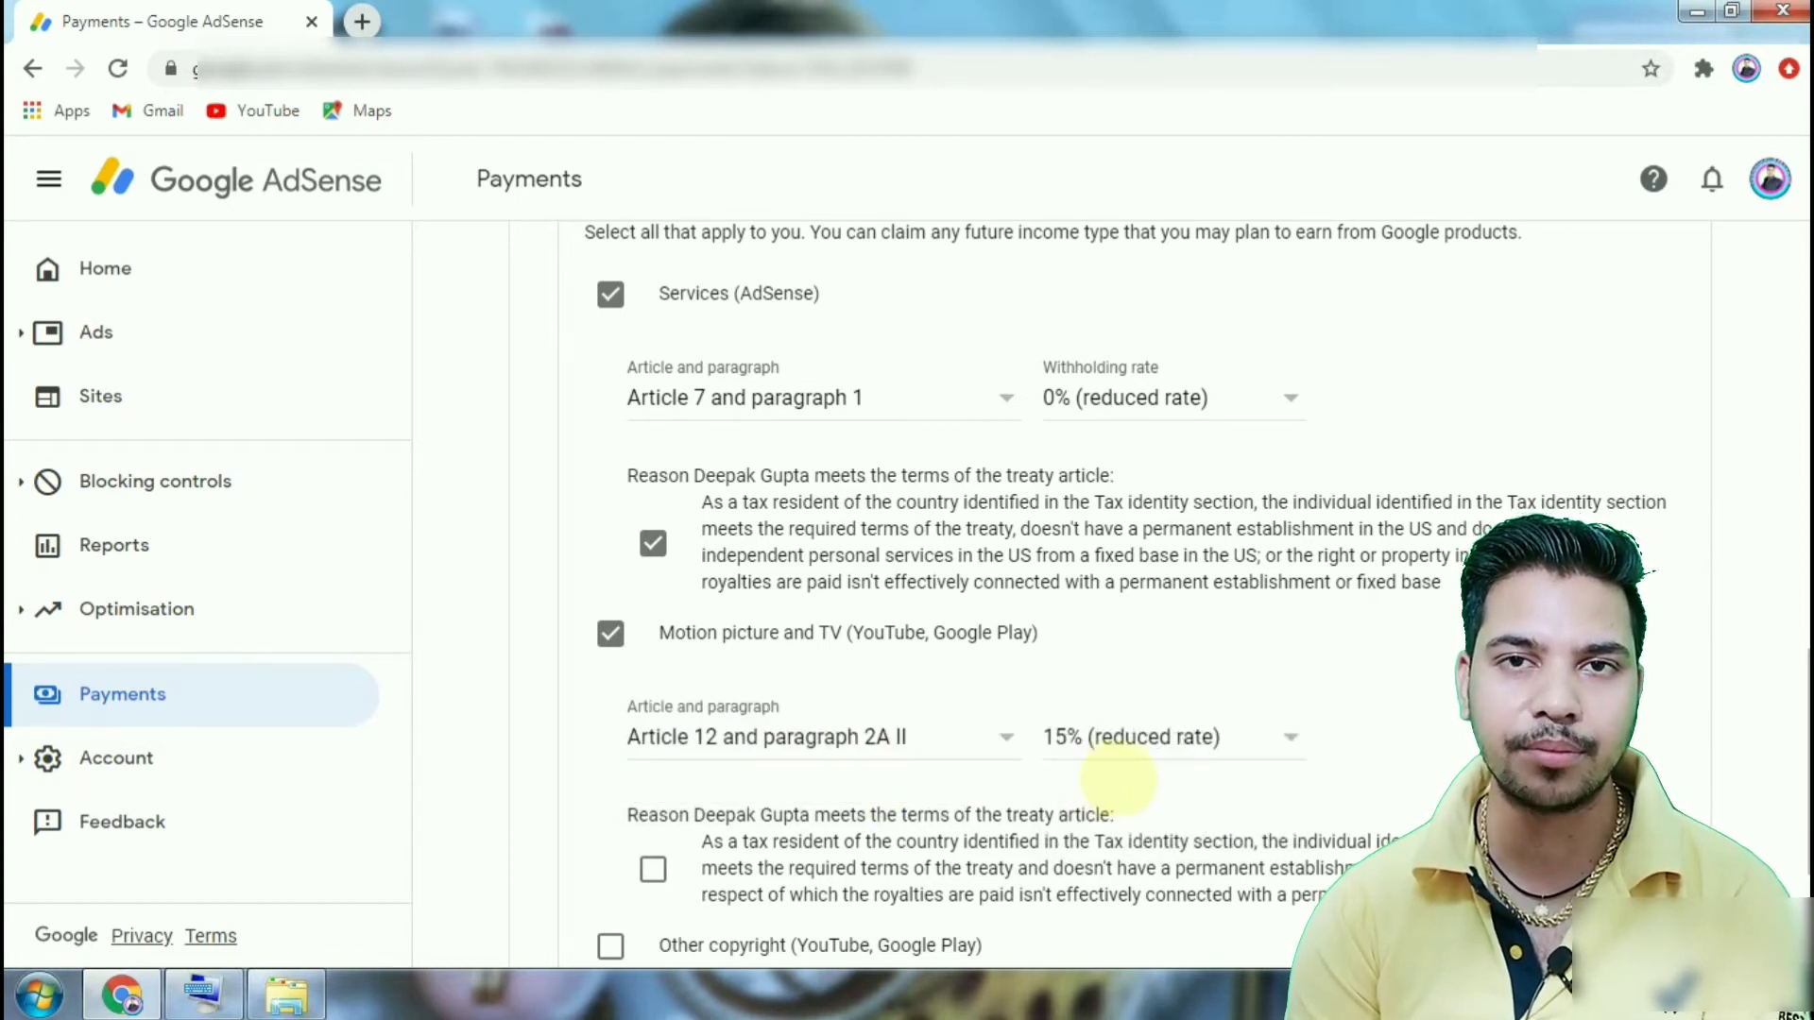
left_click(1292, 737)
left_click(1275, 736)
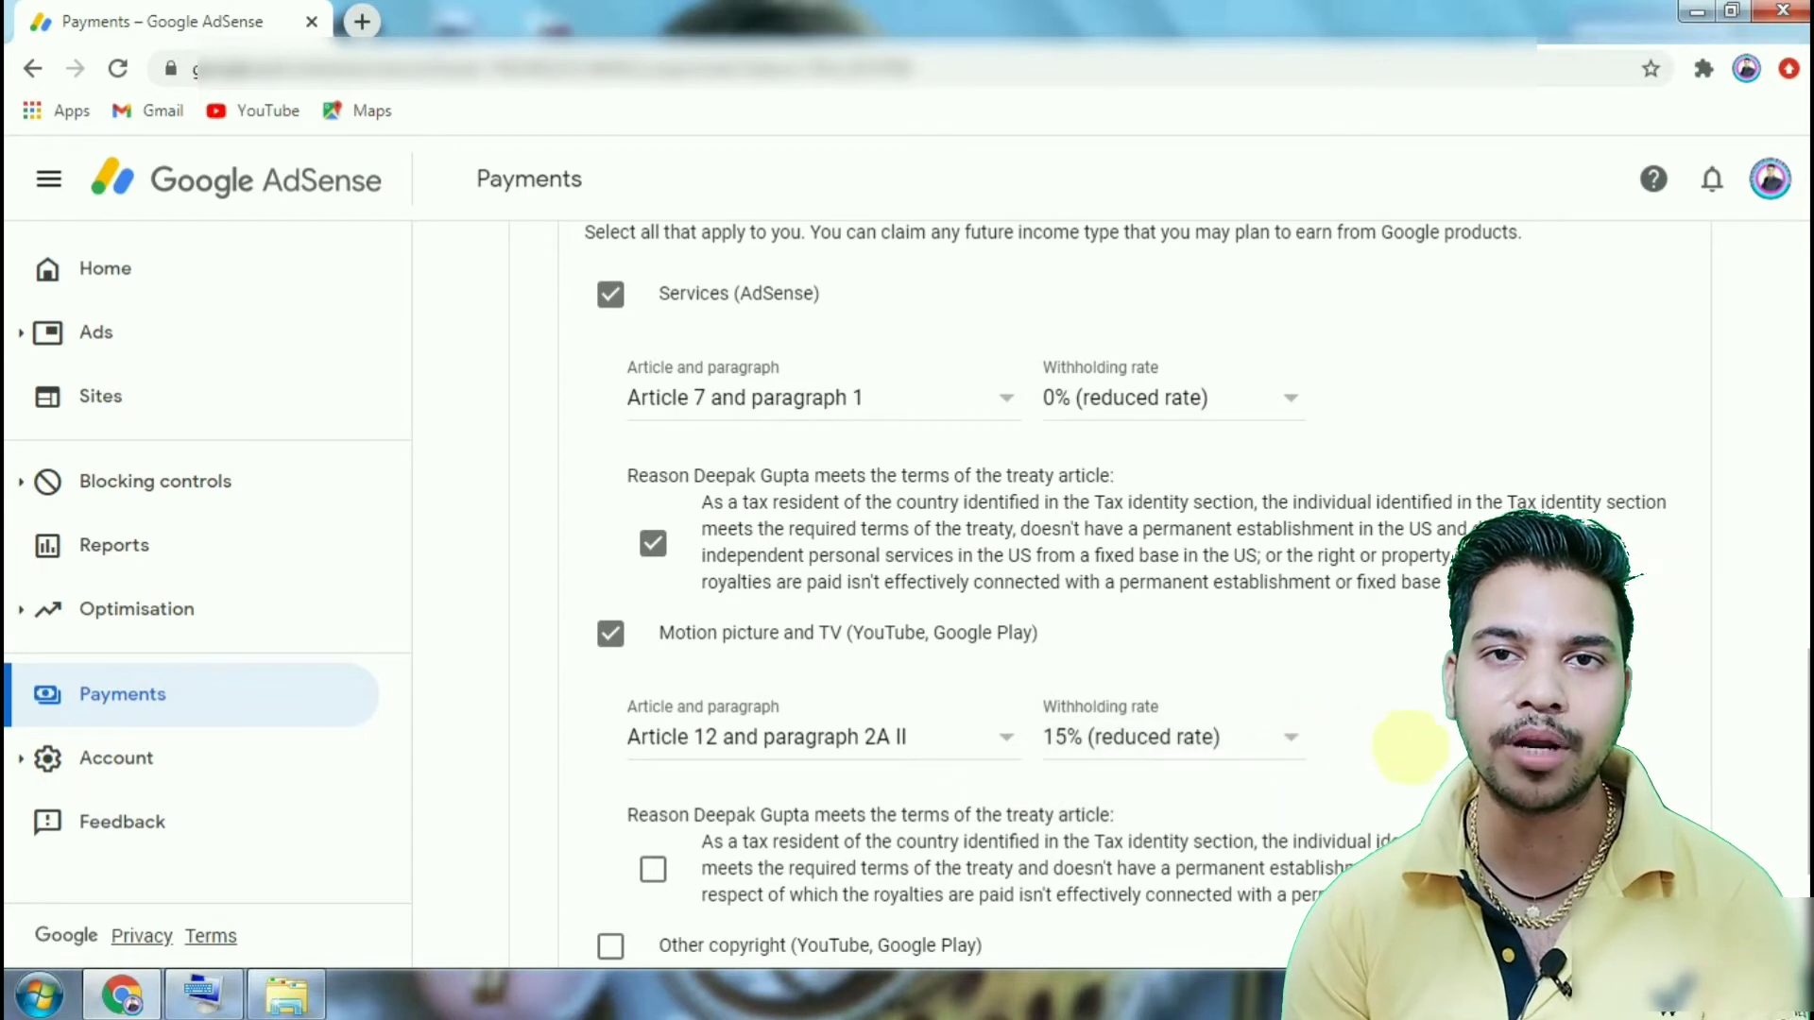
scroll(1506, 746, "down", 1)
scroll(1115, 596, "down", 2)
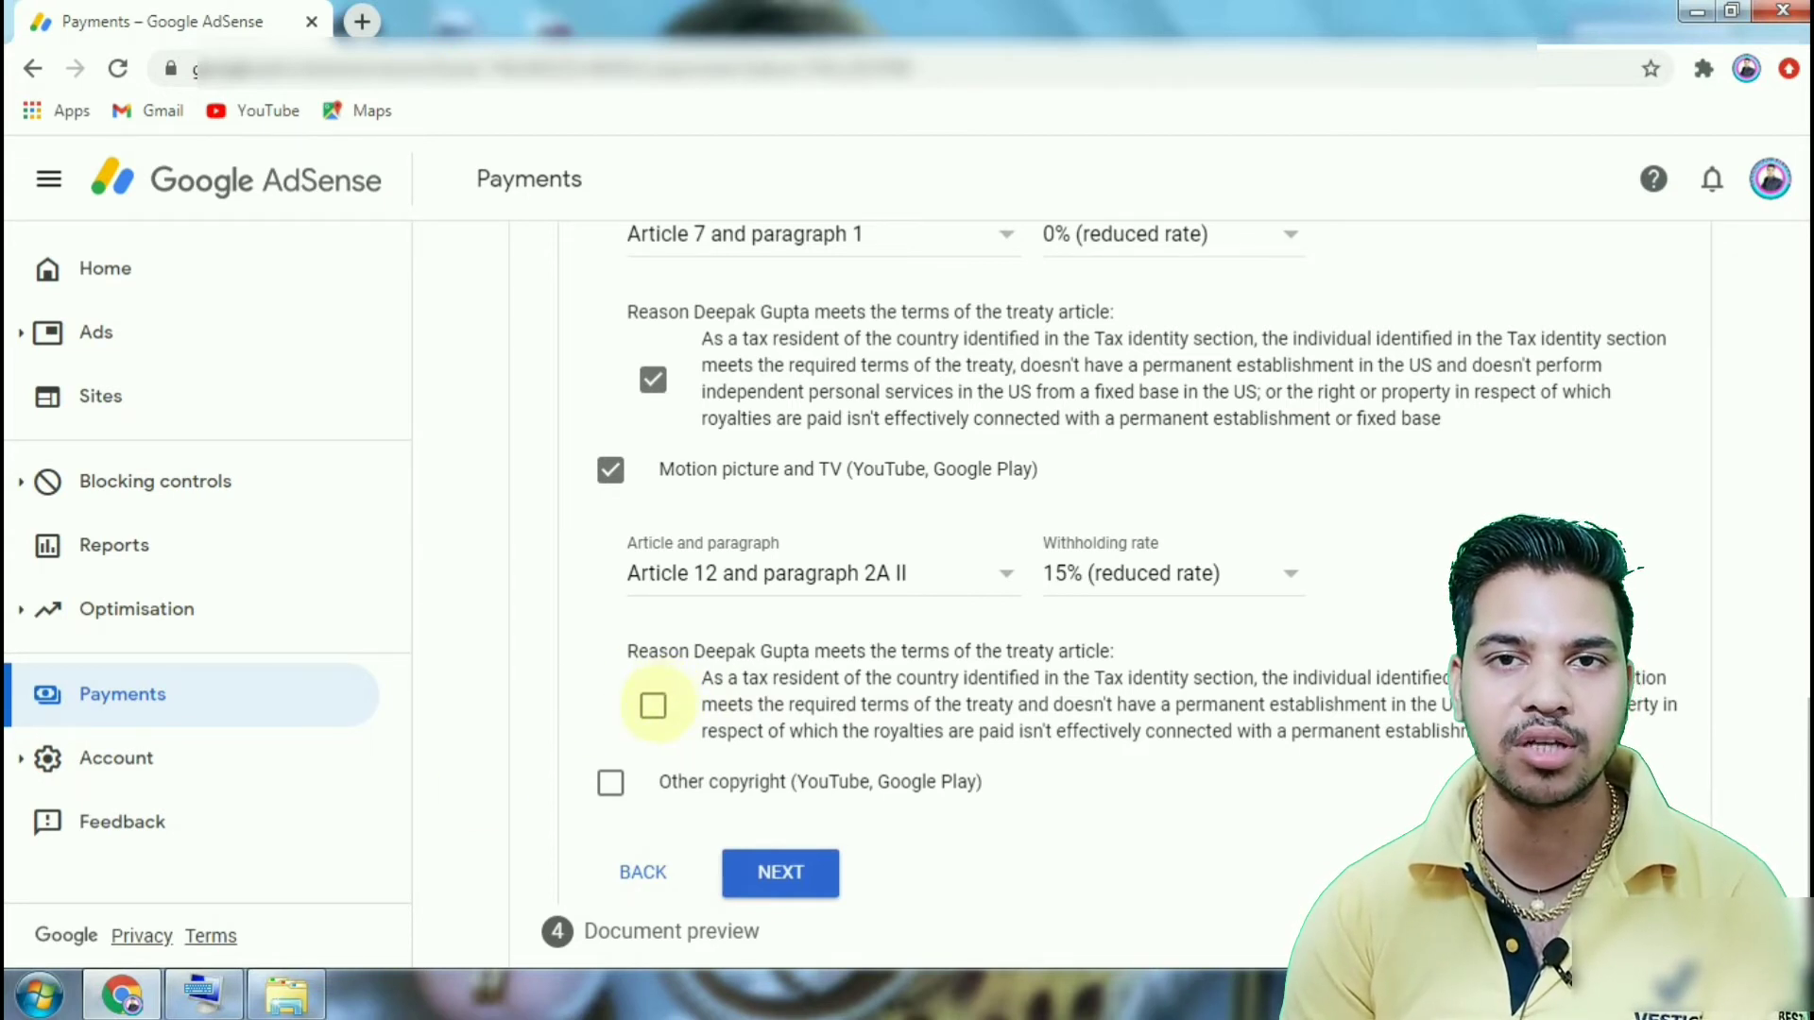
left_click(653, 705)
scroll(610, 641, "down", 1)
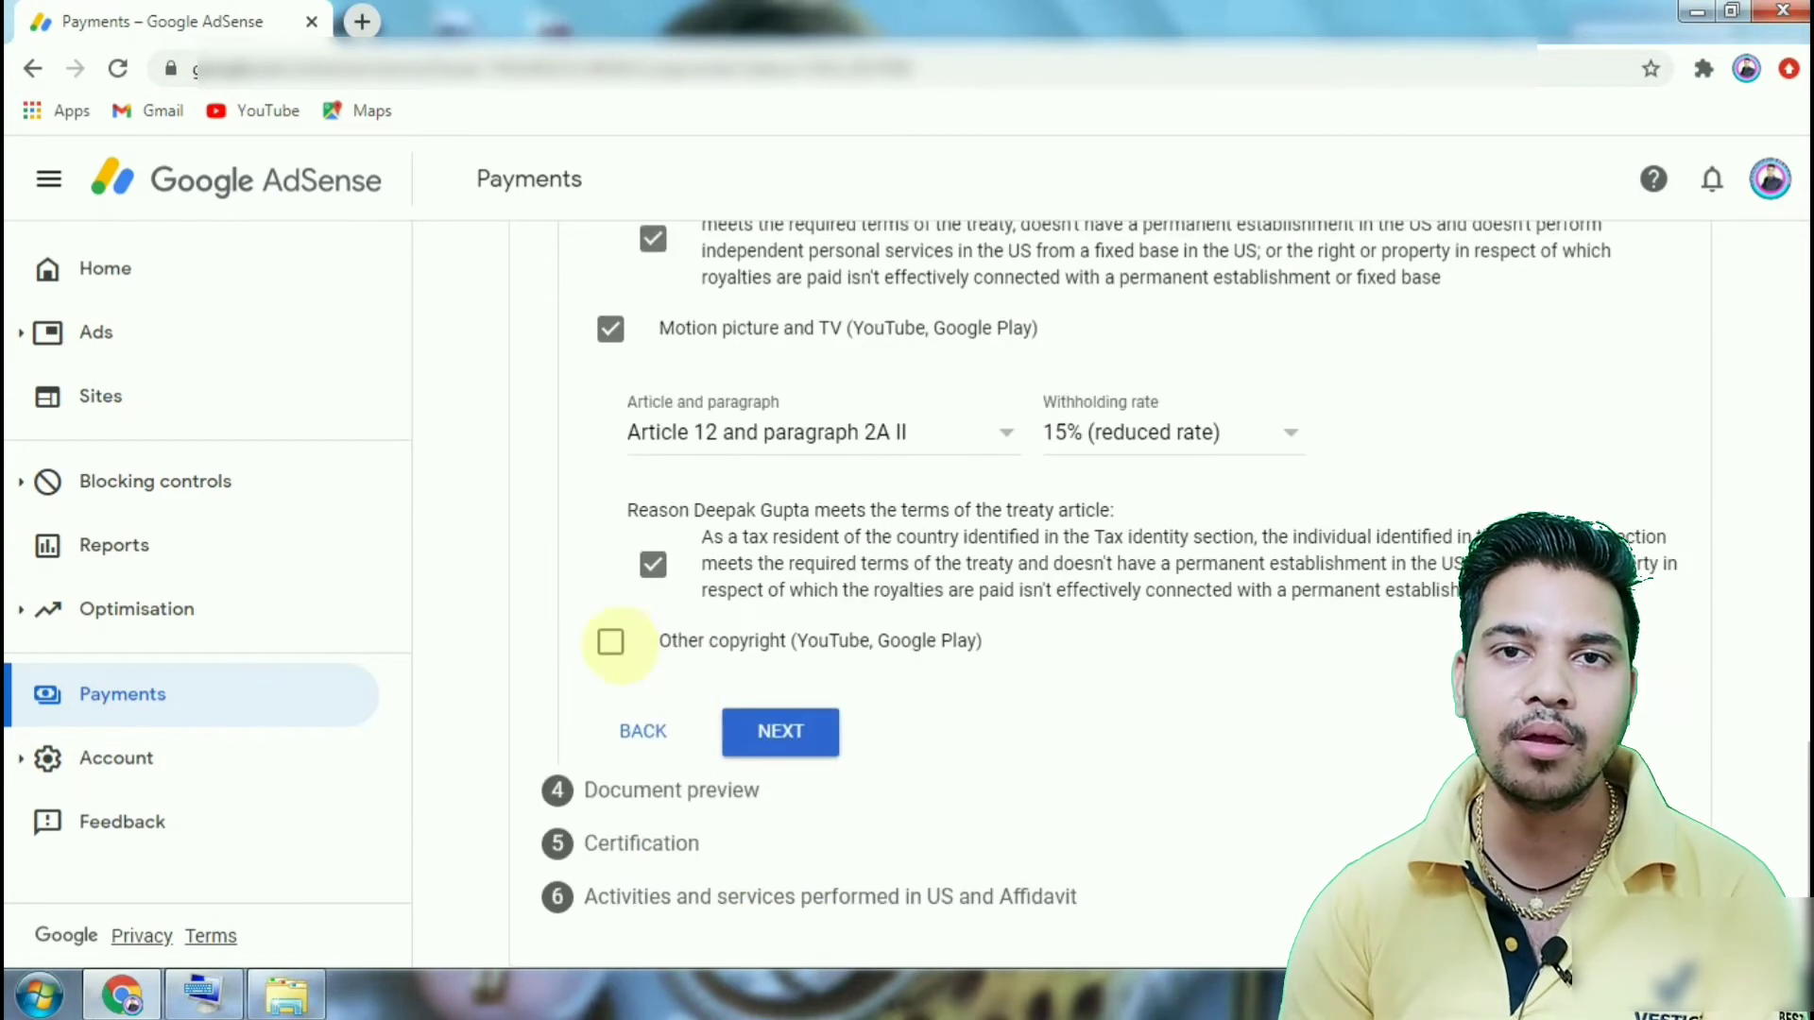
- Claim Other copyright under Article 12 and paragraph 2A II at the 15% reduced rate, confirm the treaty terms, and continue to Document preview
left_click(611, 642)
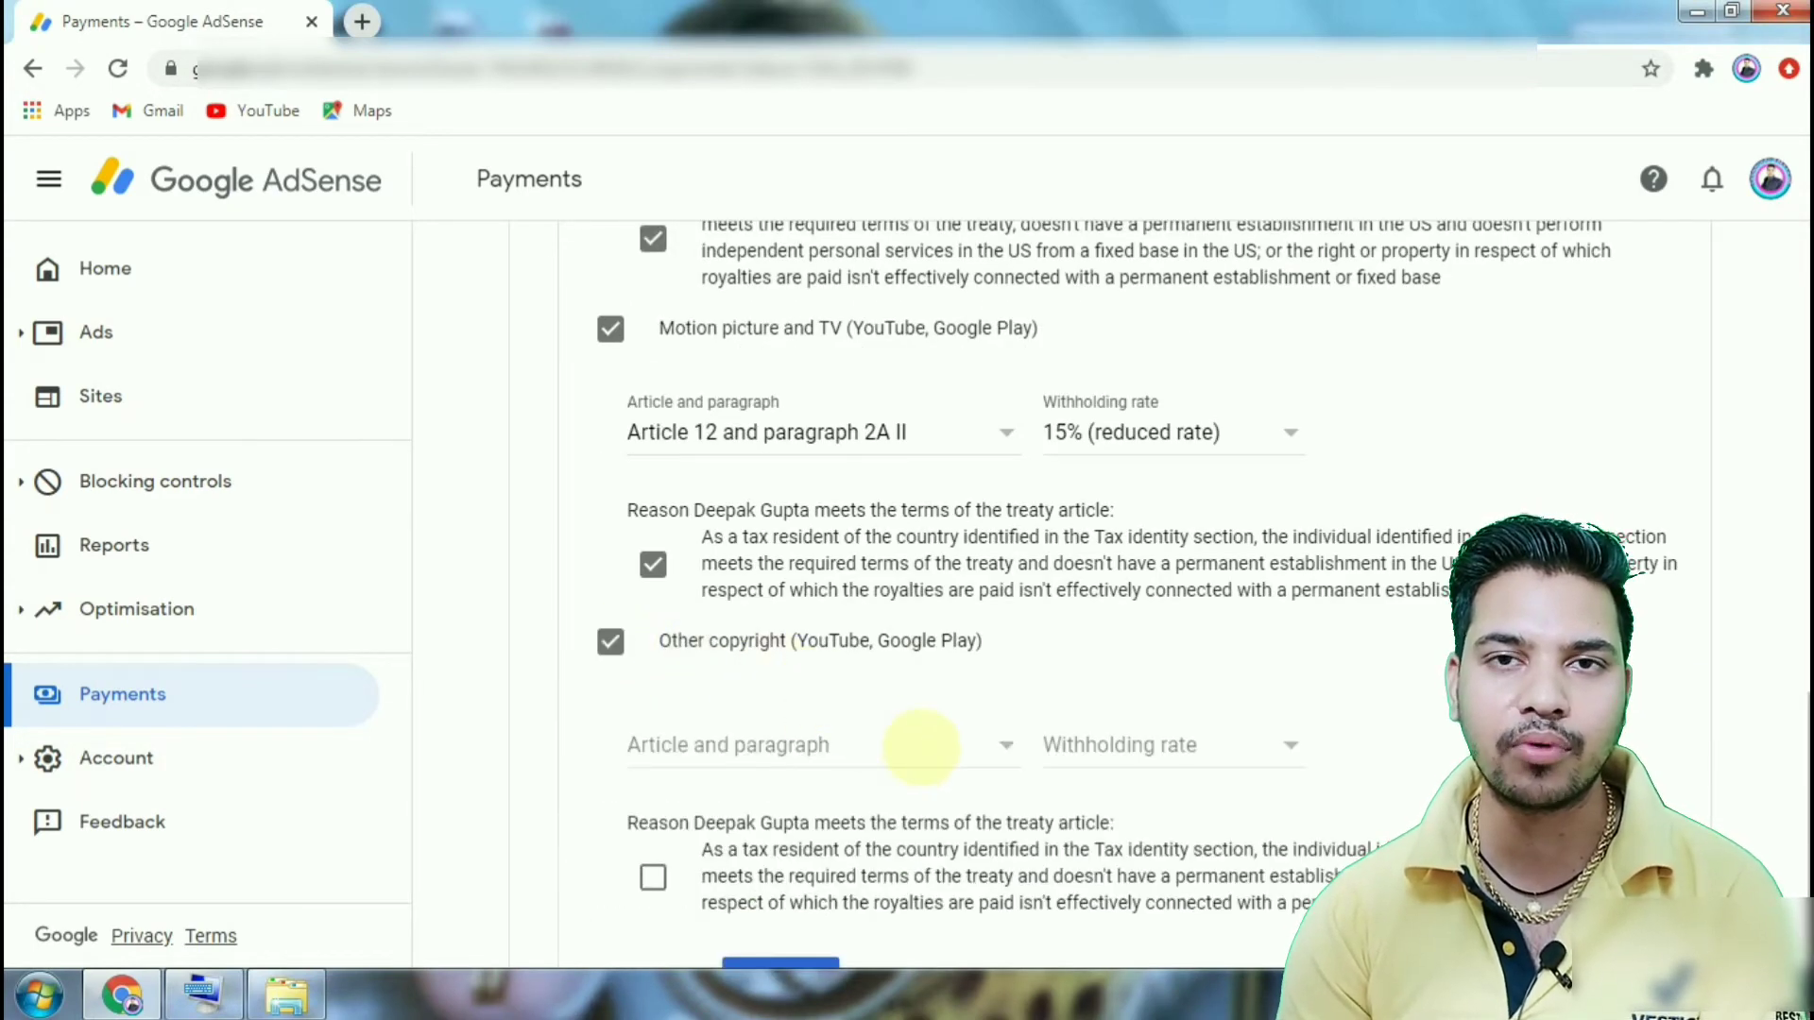
scroll(921, 746, "down", 1)
left_click(1005, 602)
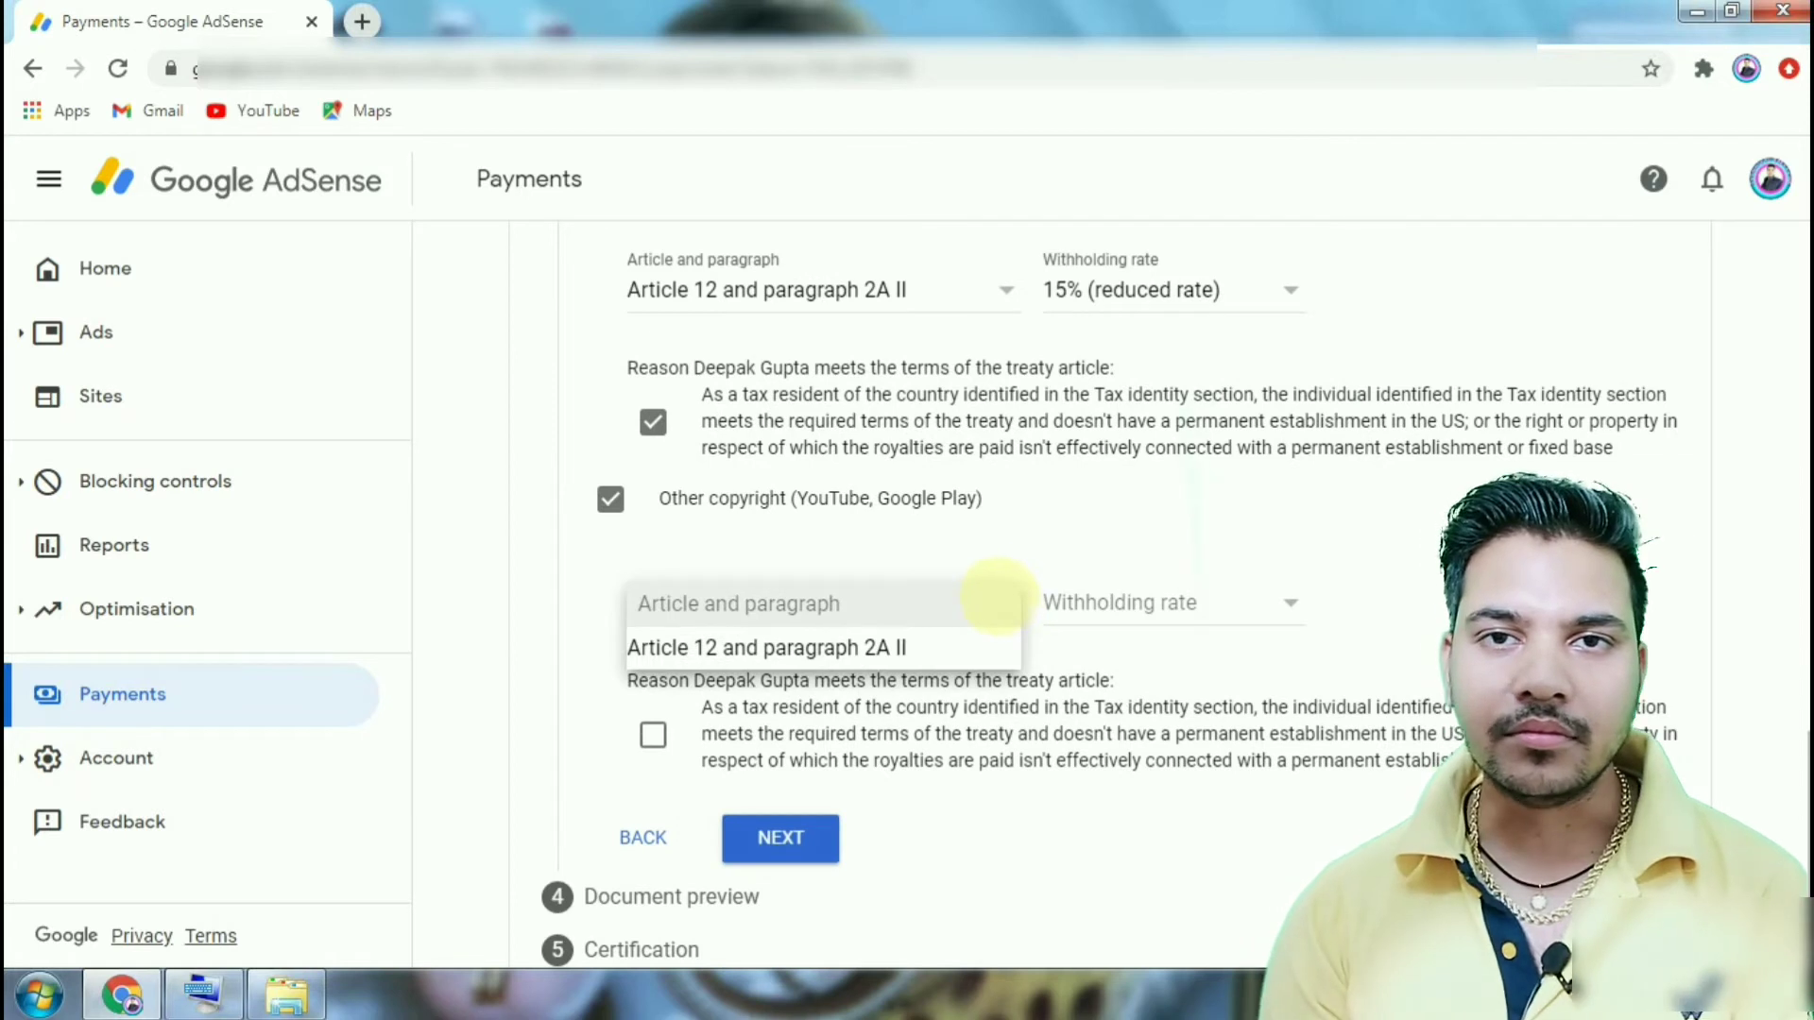
left_click(770, 647)
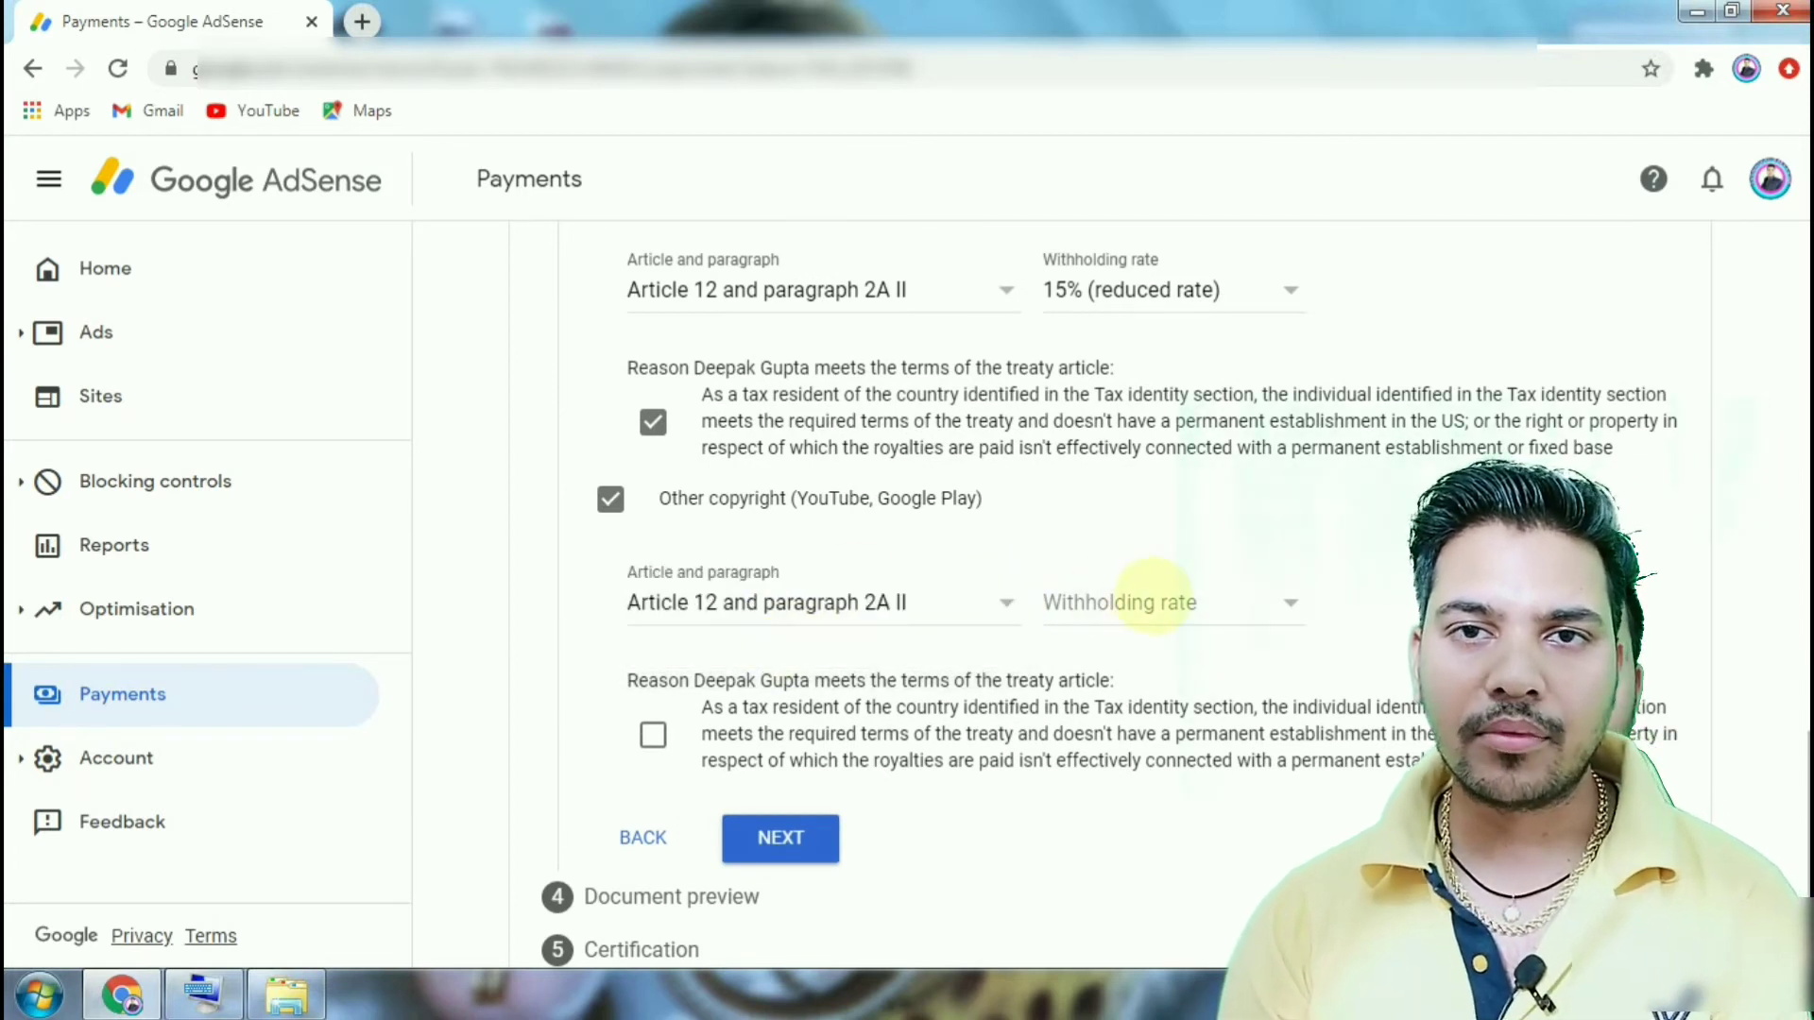
left_click(1186, 603)
left_click(1124, 647)
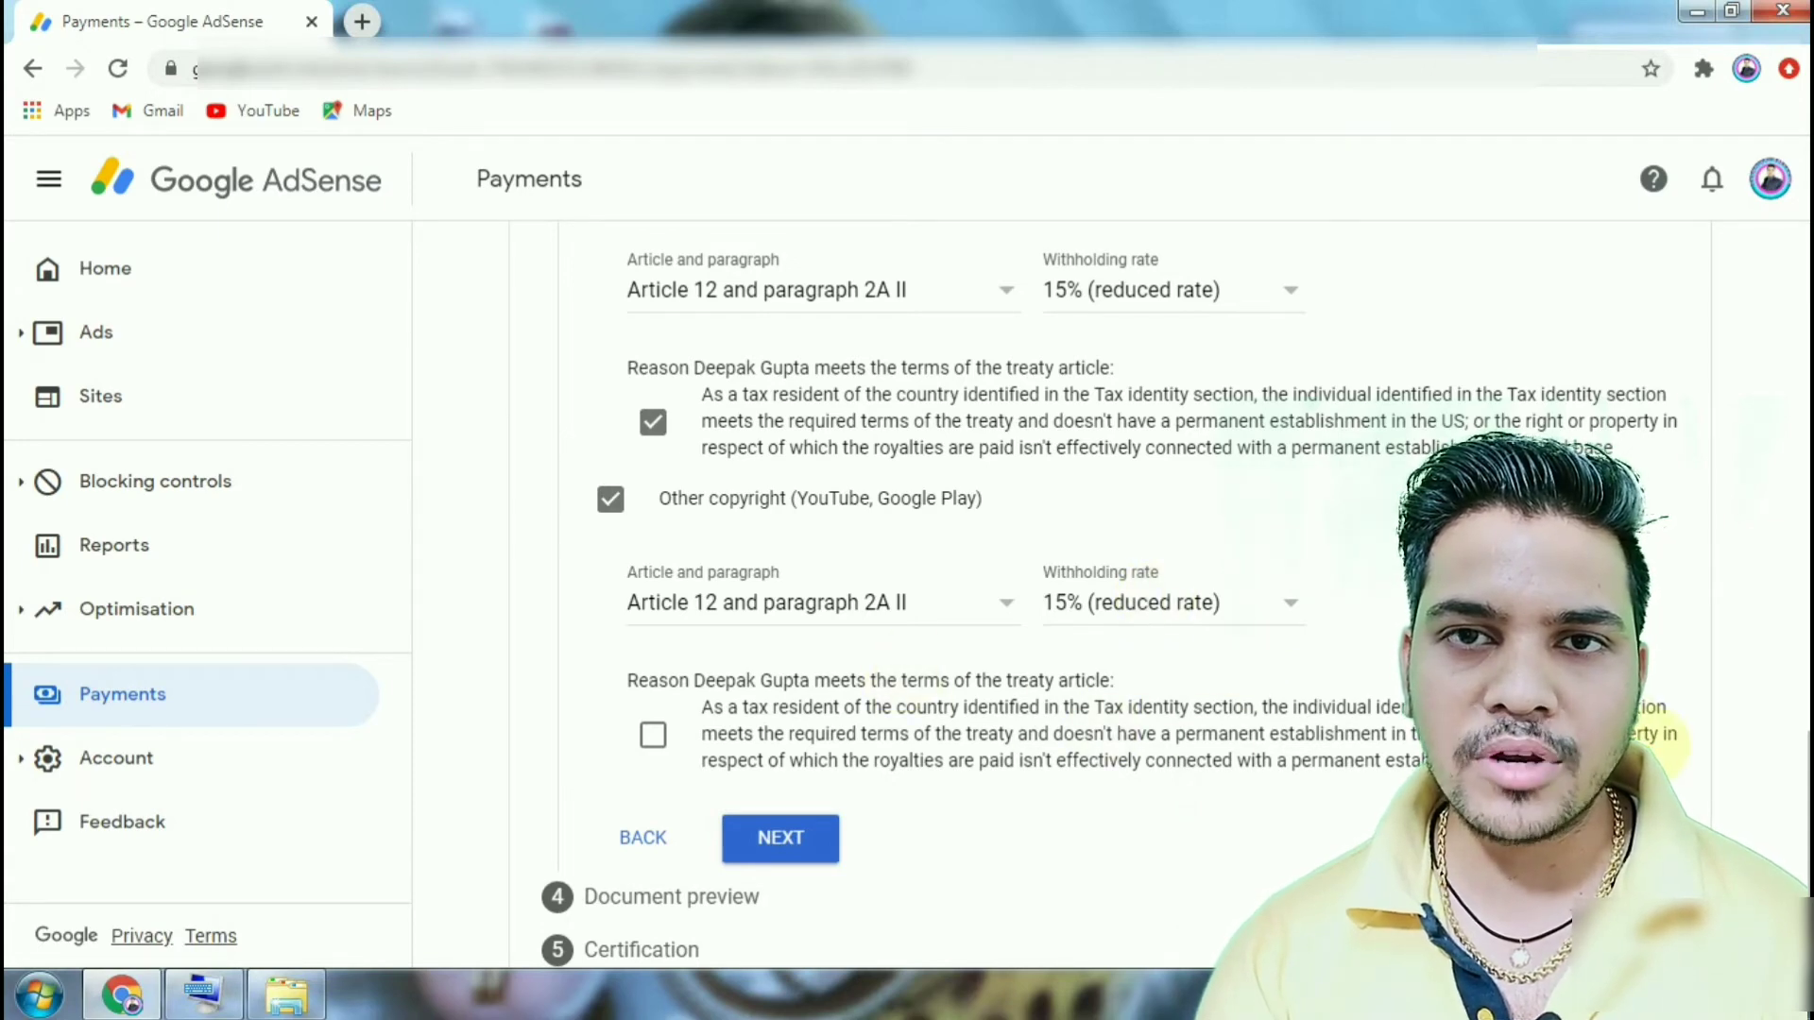
scroll(1713, 753, "up", 2)
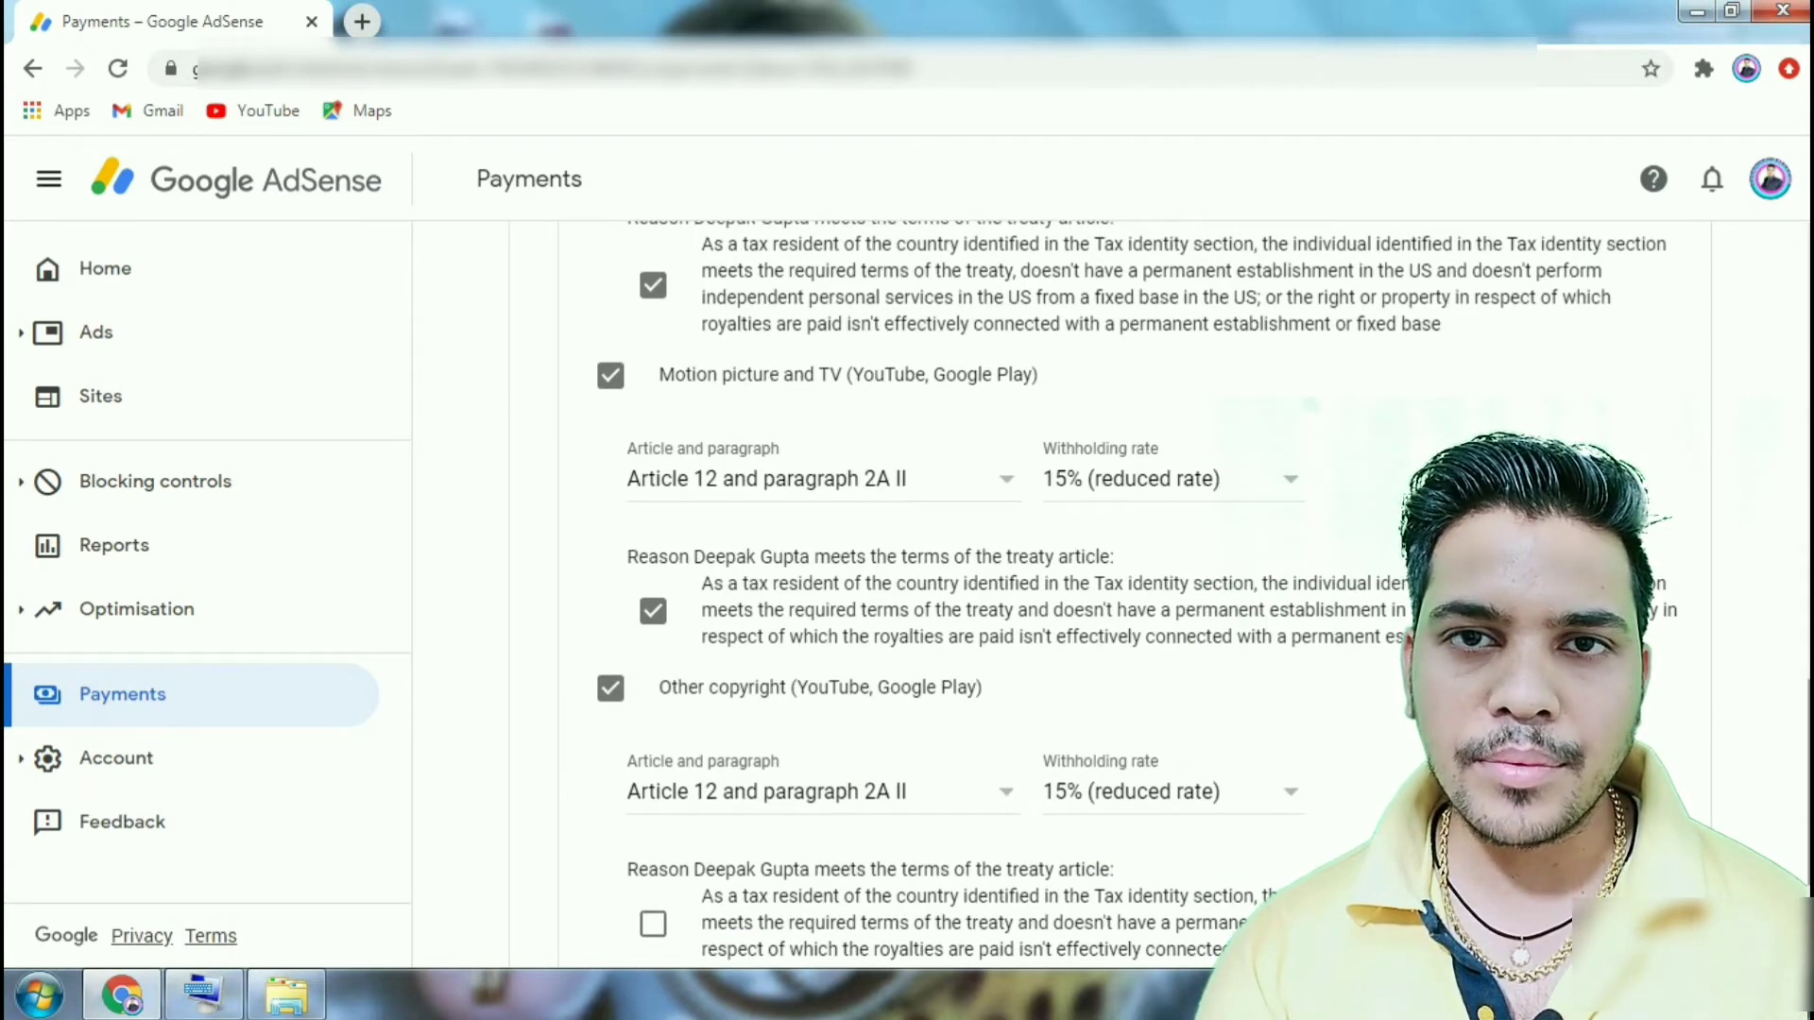
scroll(653, 627, "down", 3)
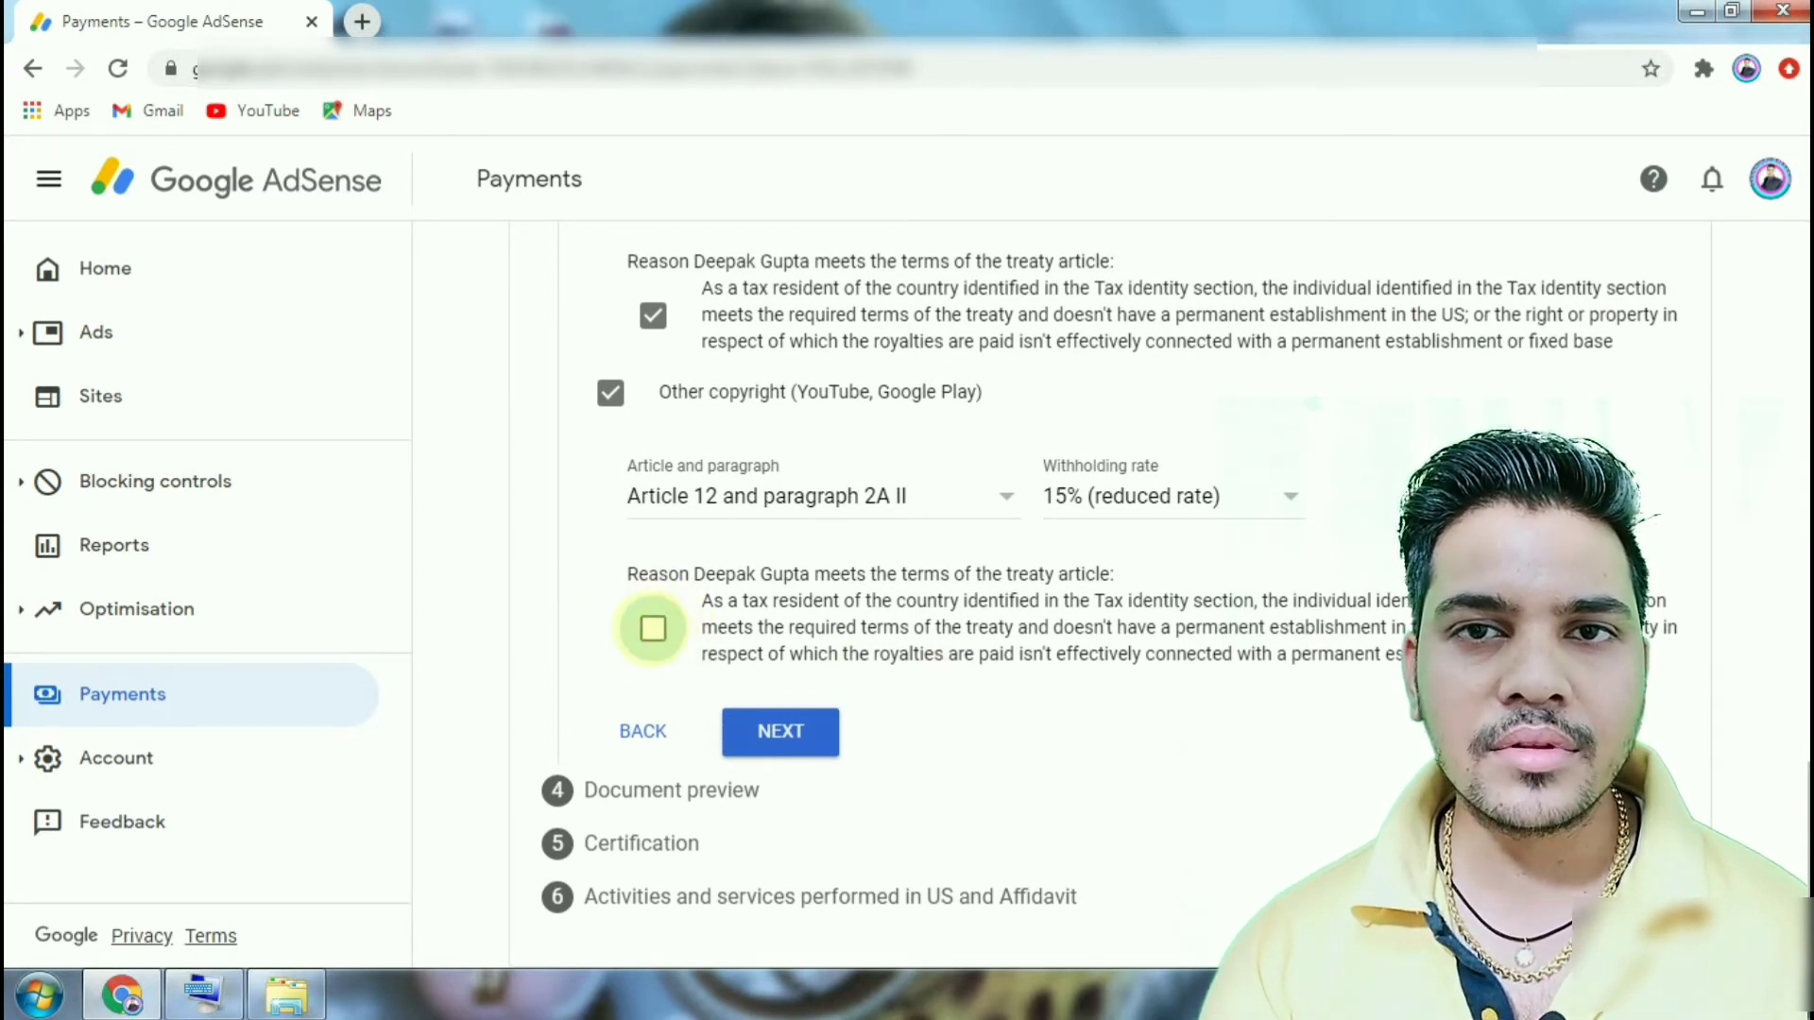
left_click(653, 627)
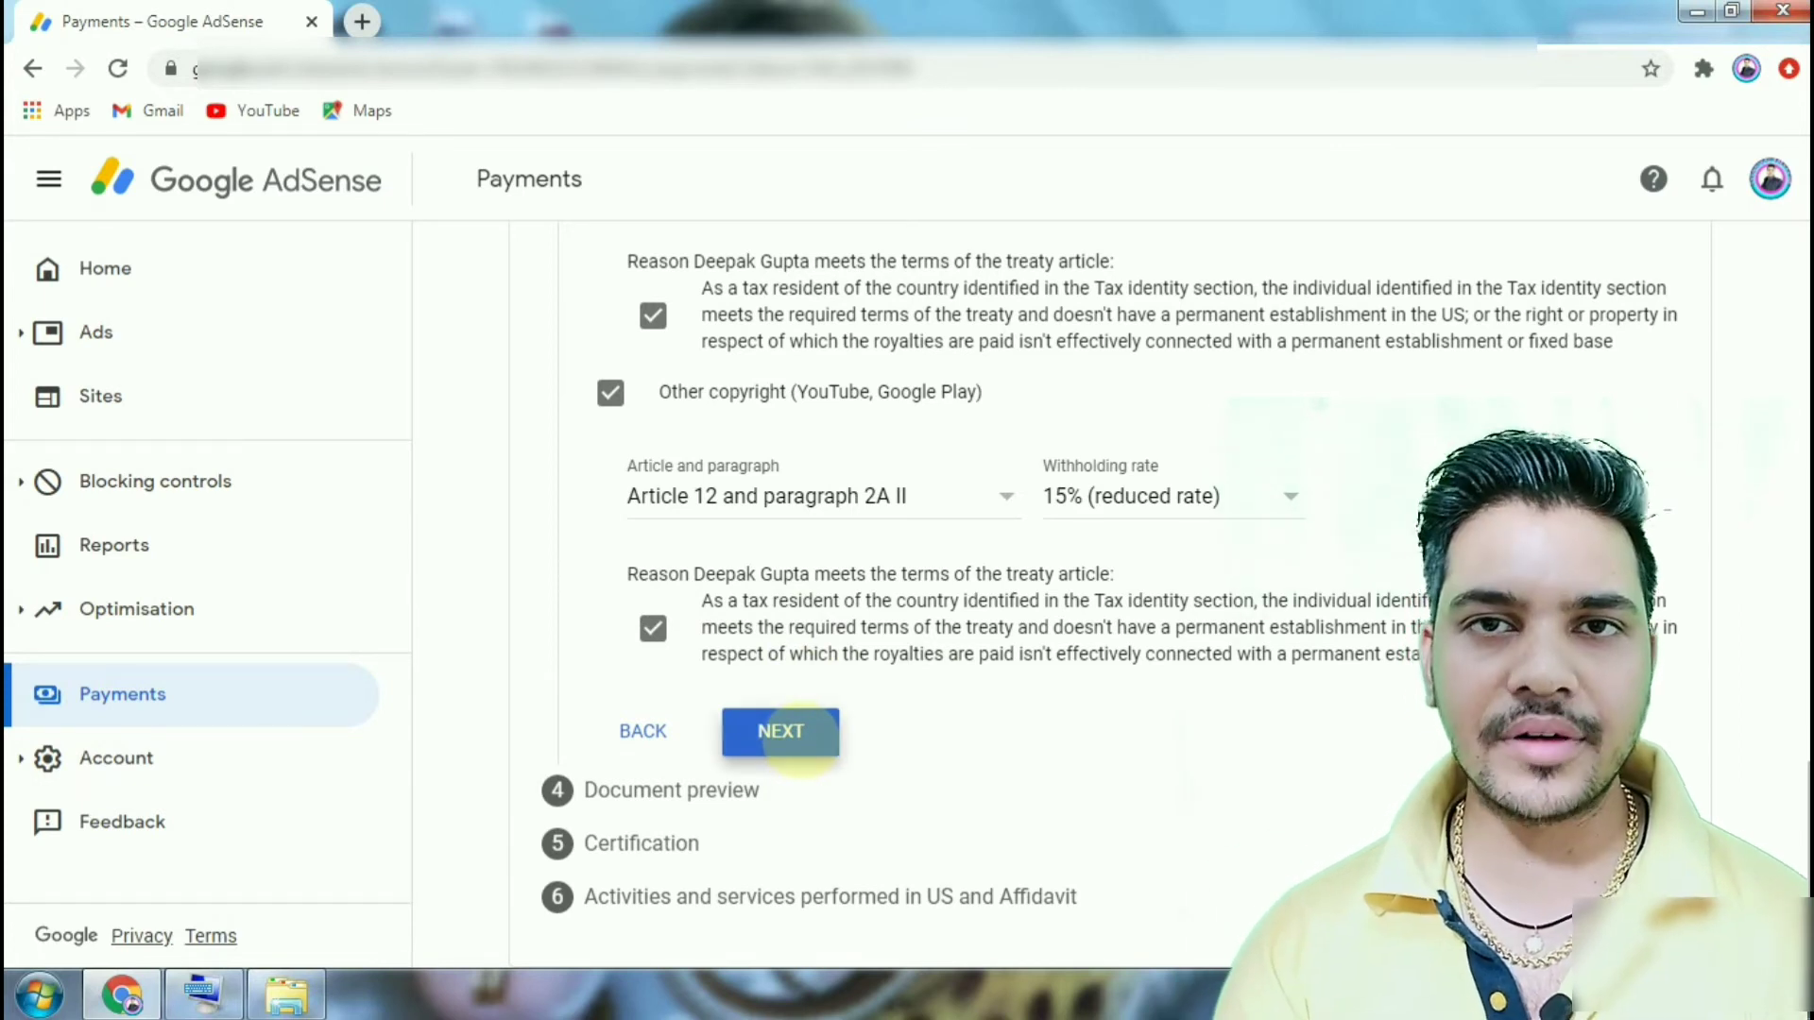
left_click(792, 735)
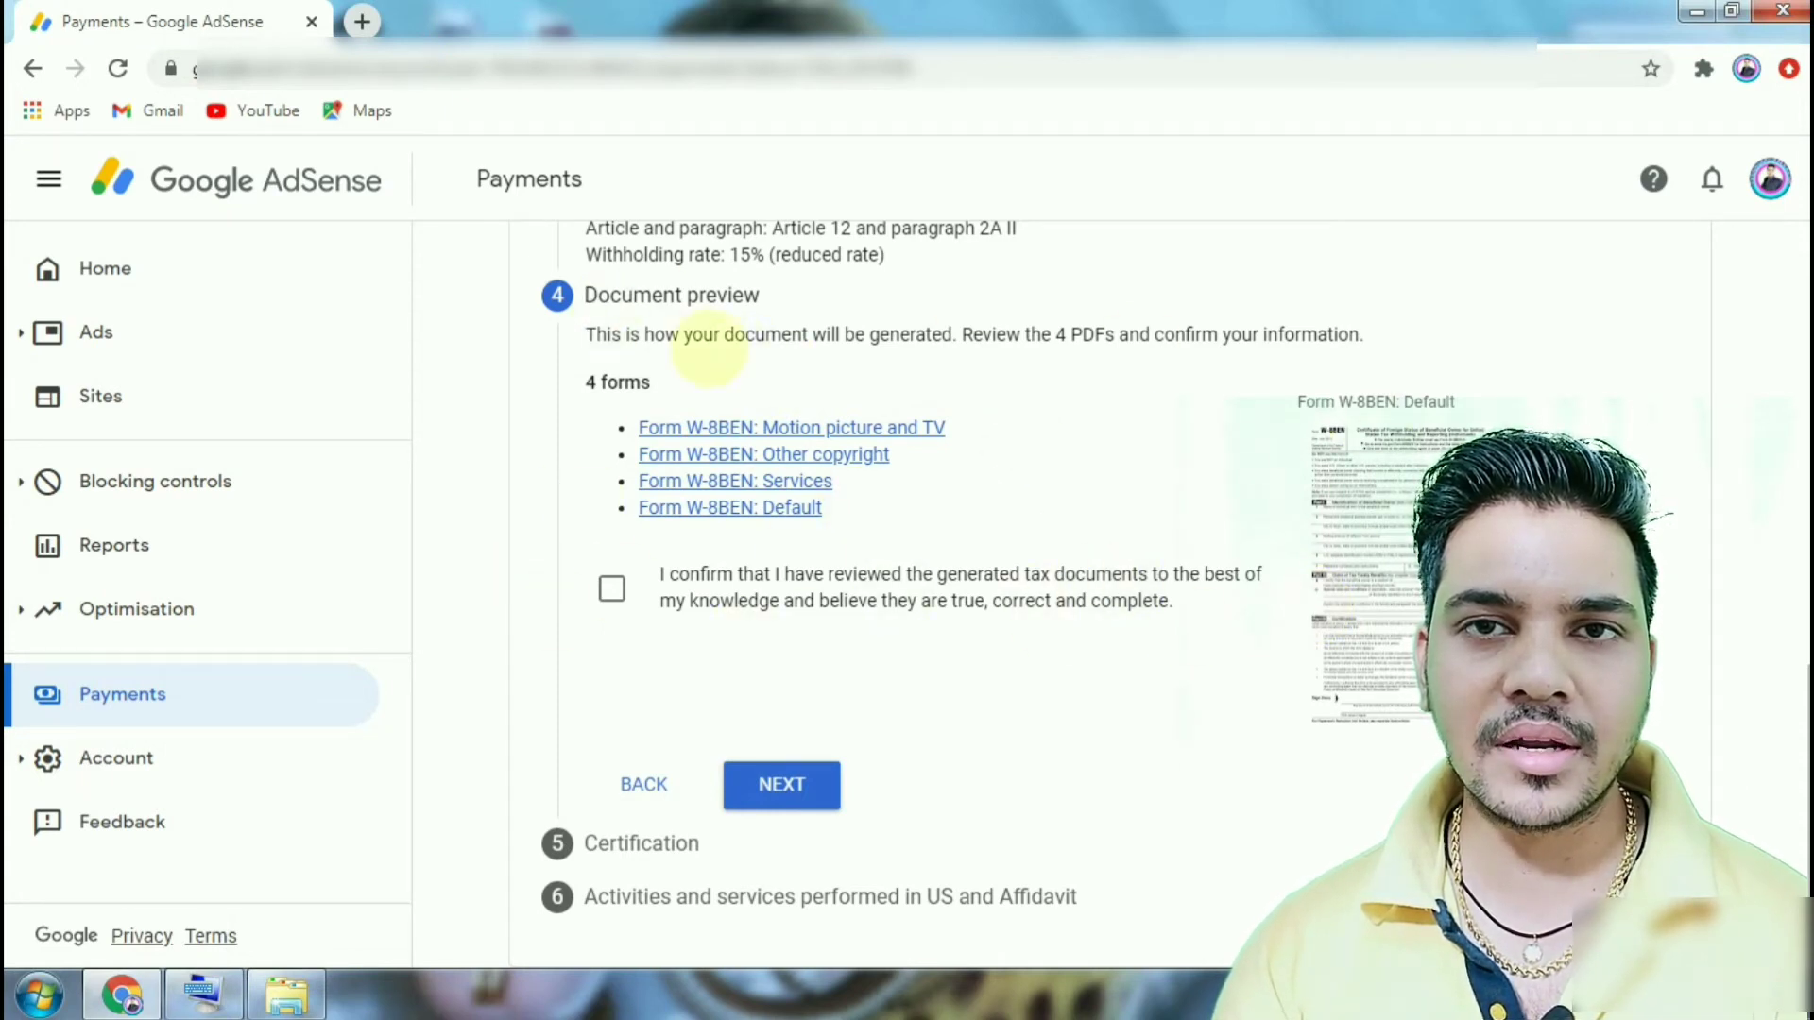
- Download the generated W-8BEN PDFs, confirm that the tax documents have been reviewed, and continue to Certification
left_click(769, 427)
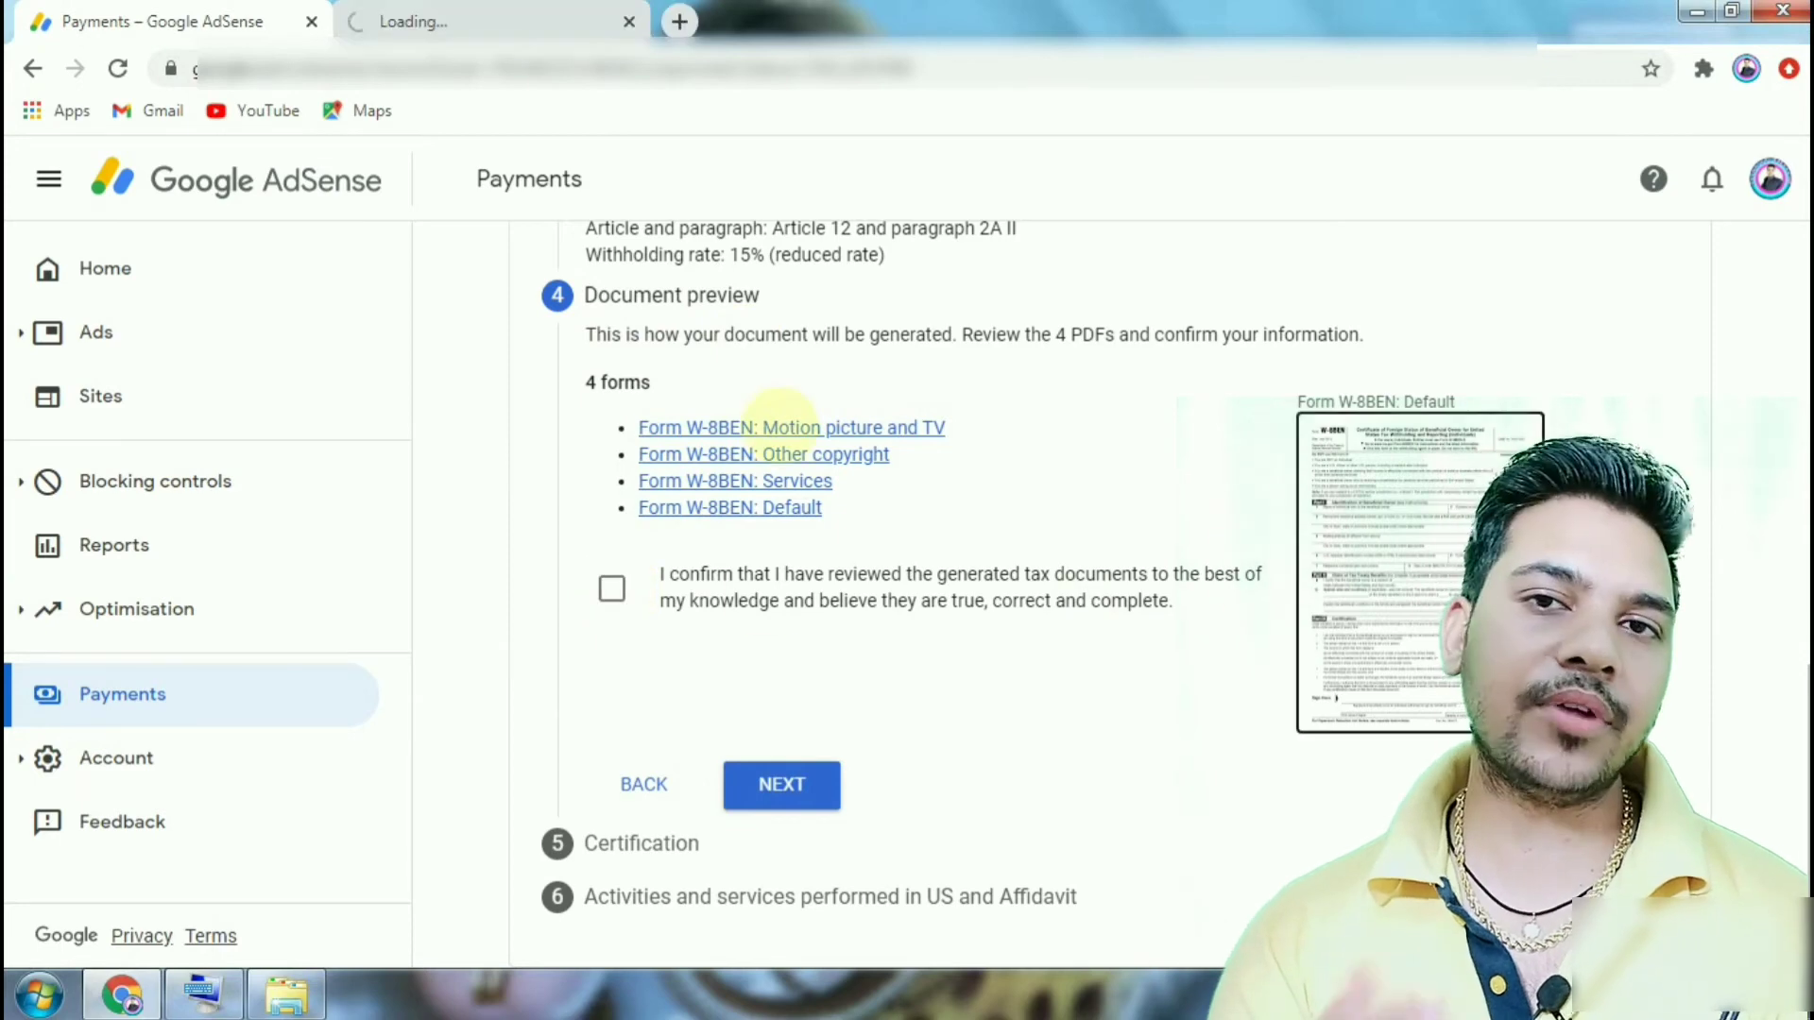
left_click(789, 424)
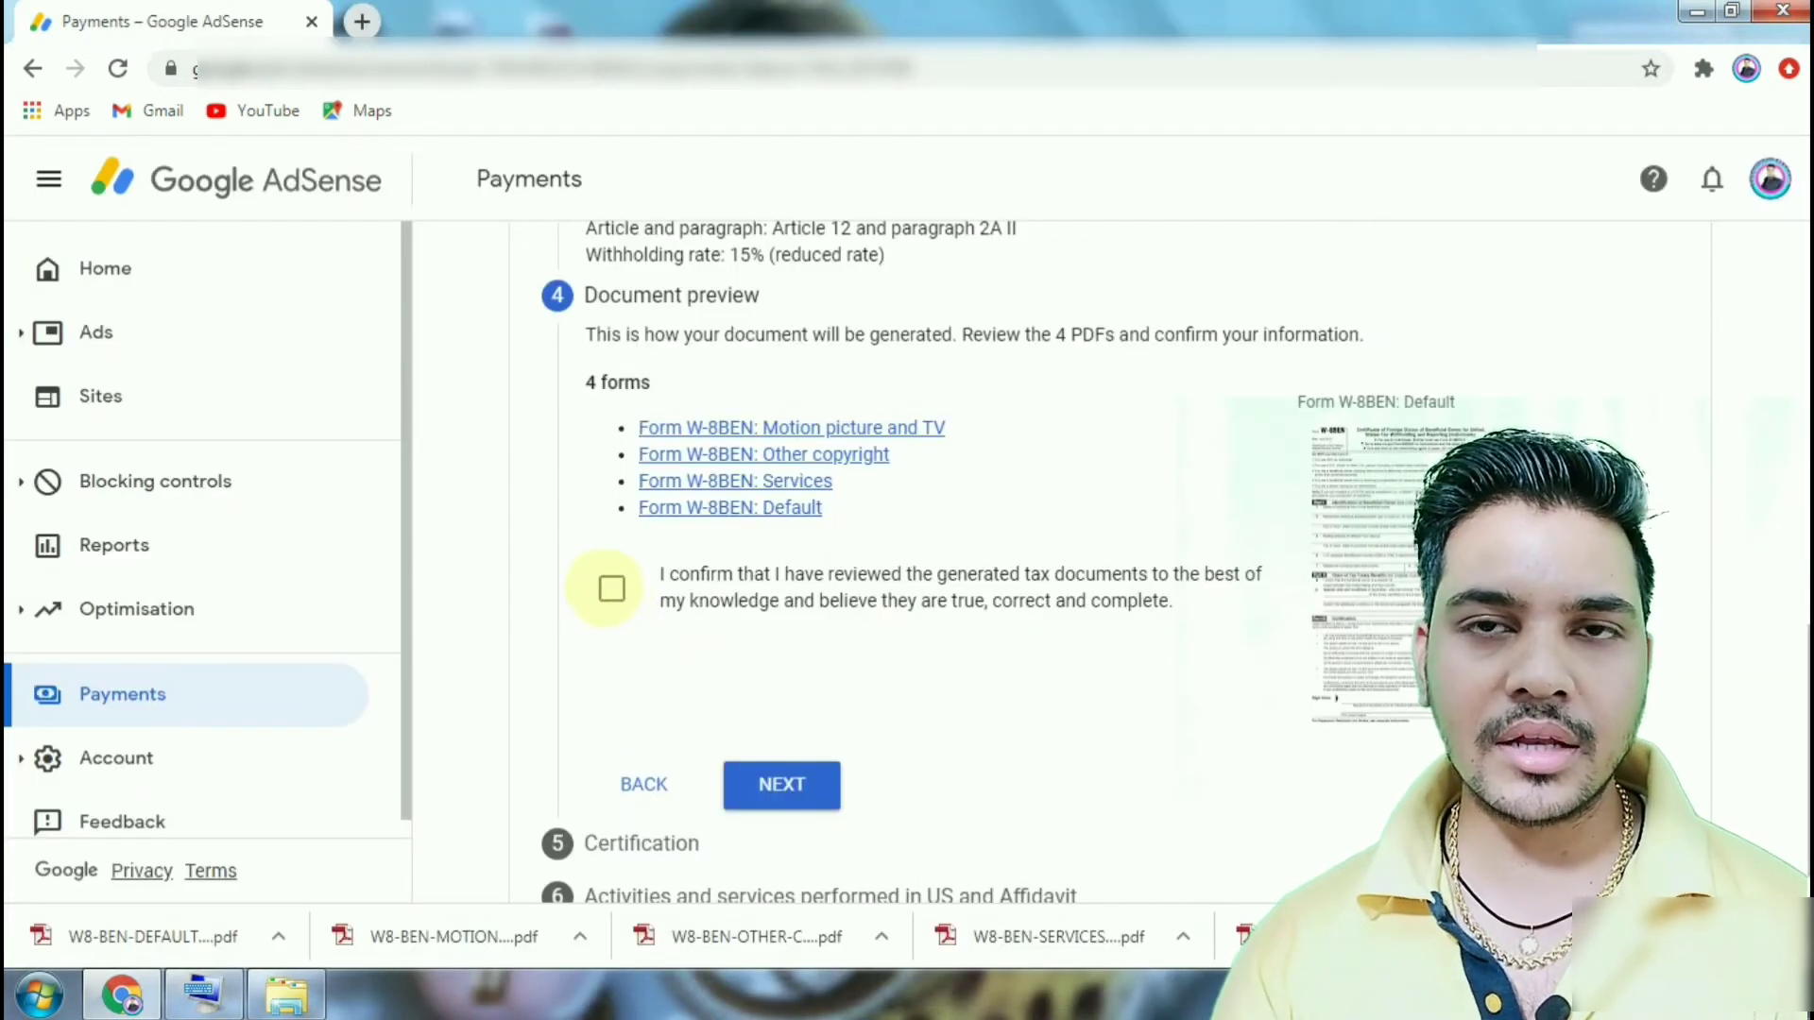
left_click(612, 588)
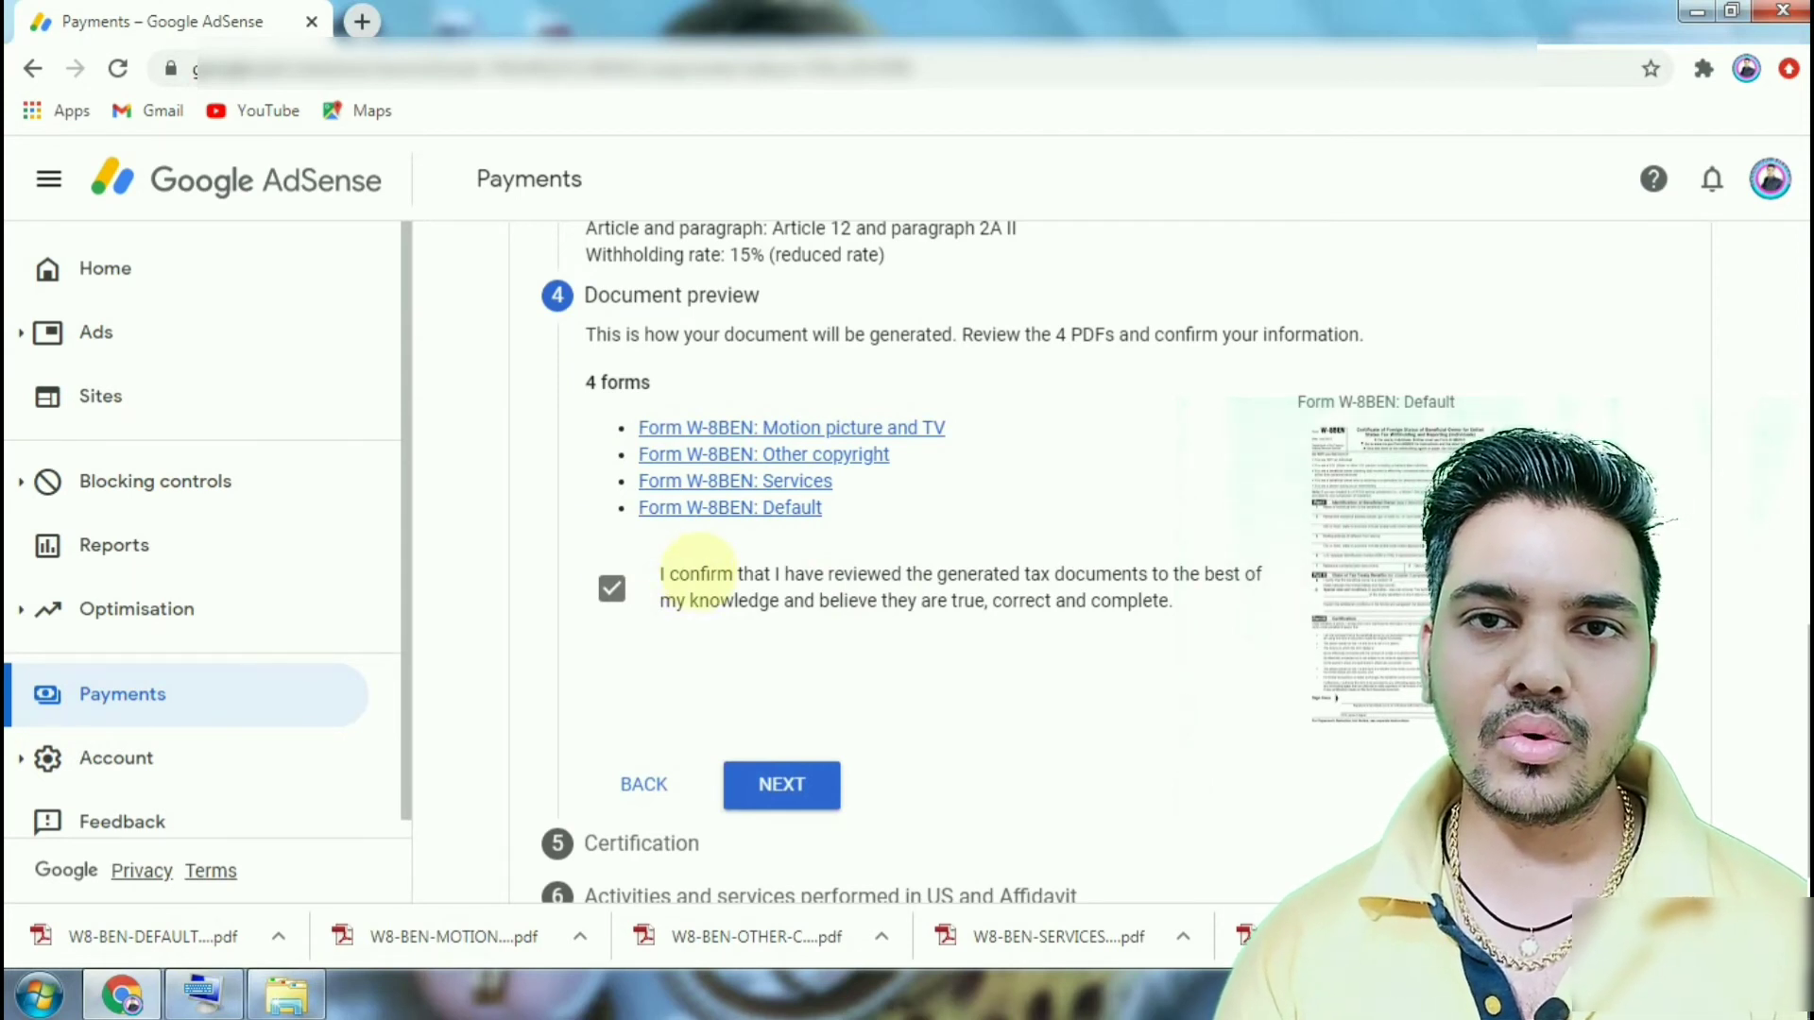
scroll(700, 572, "up", 1)
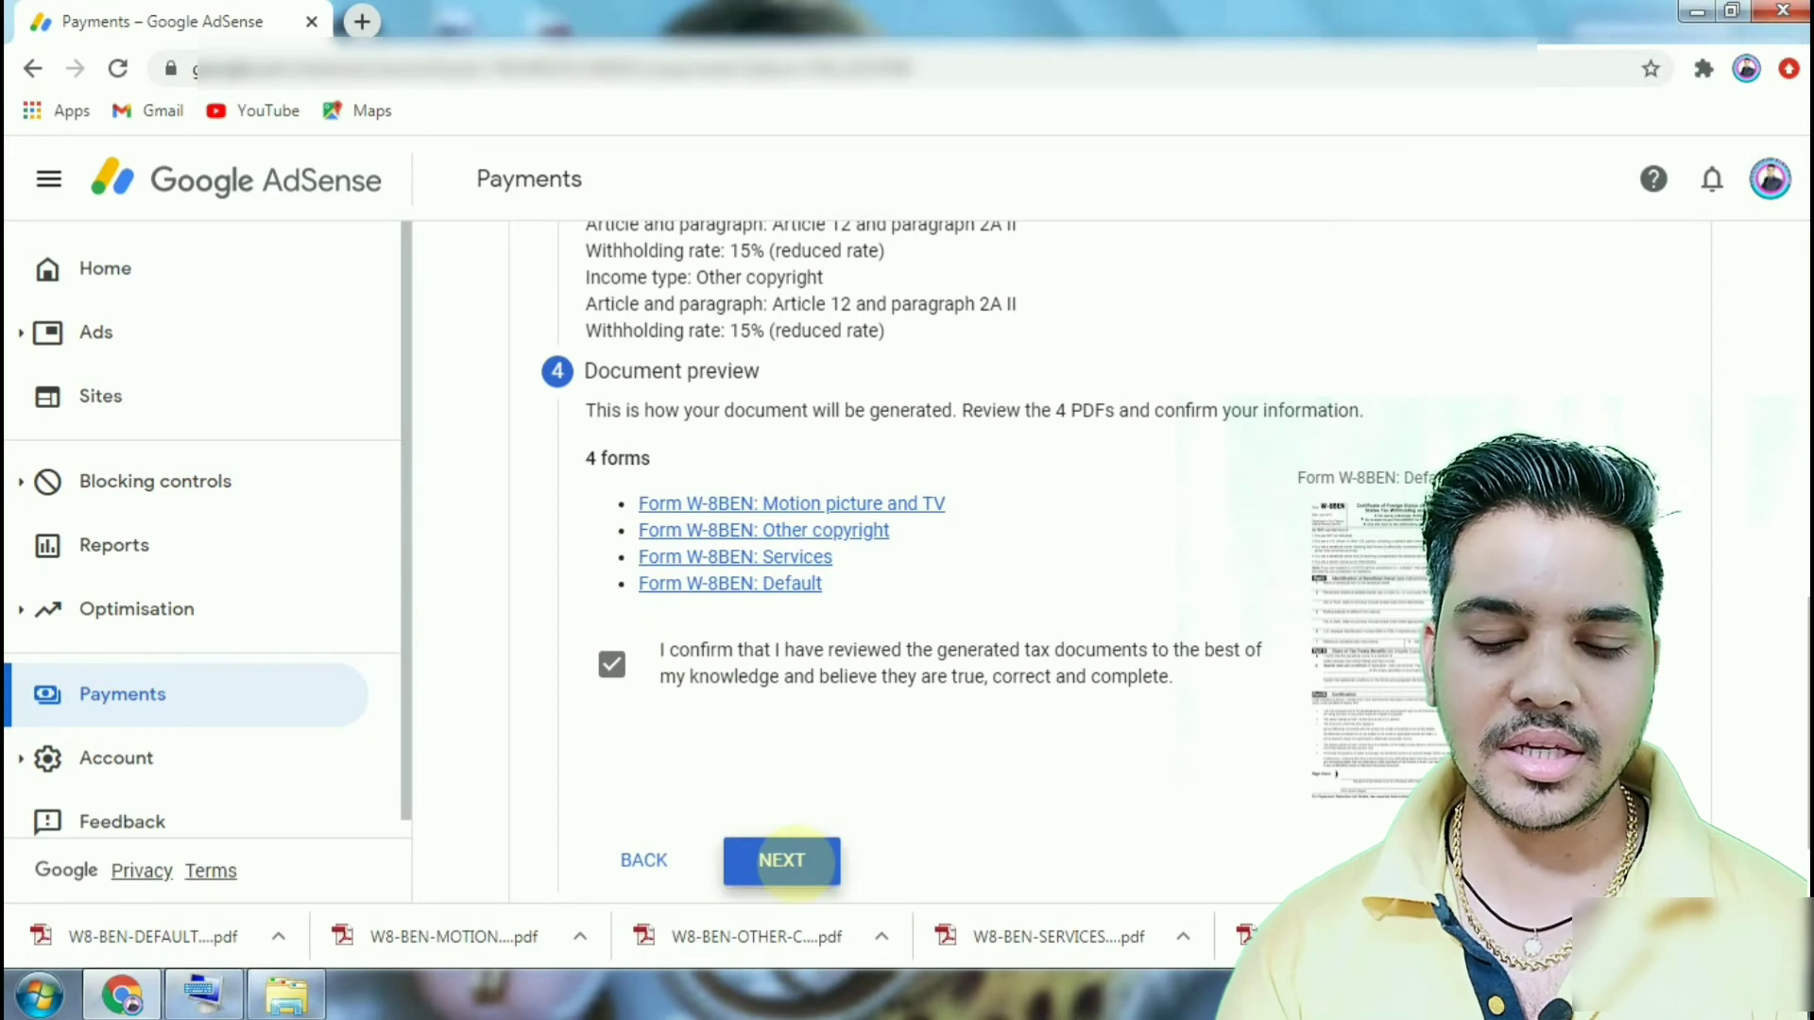
left_click(782, 860)
- Sign the certification by entering the beneficial owner's full legal name using the on-screen keyboard
scroll(1698, 588, "down", 5)
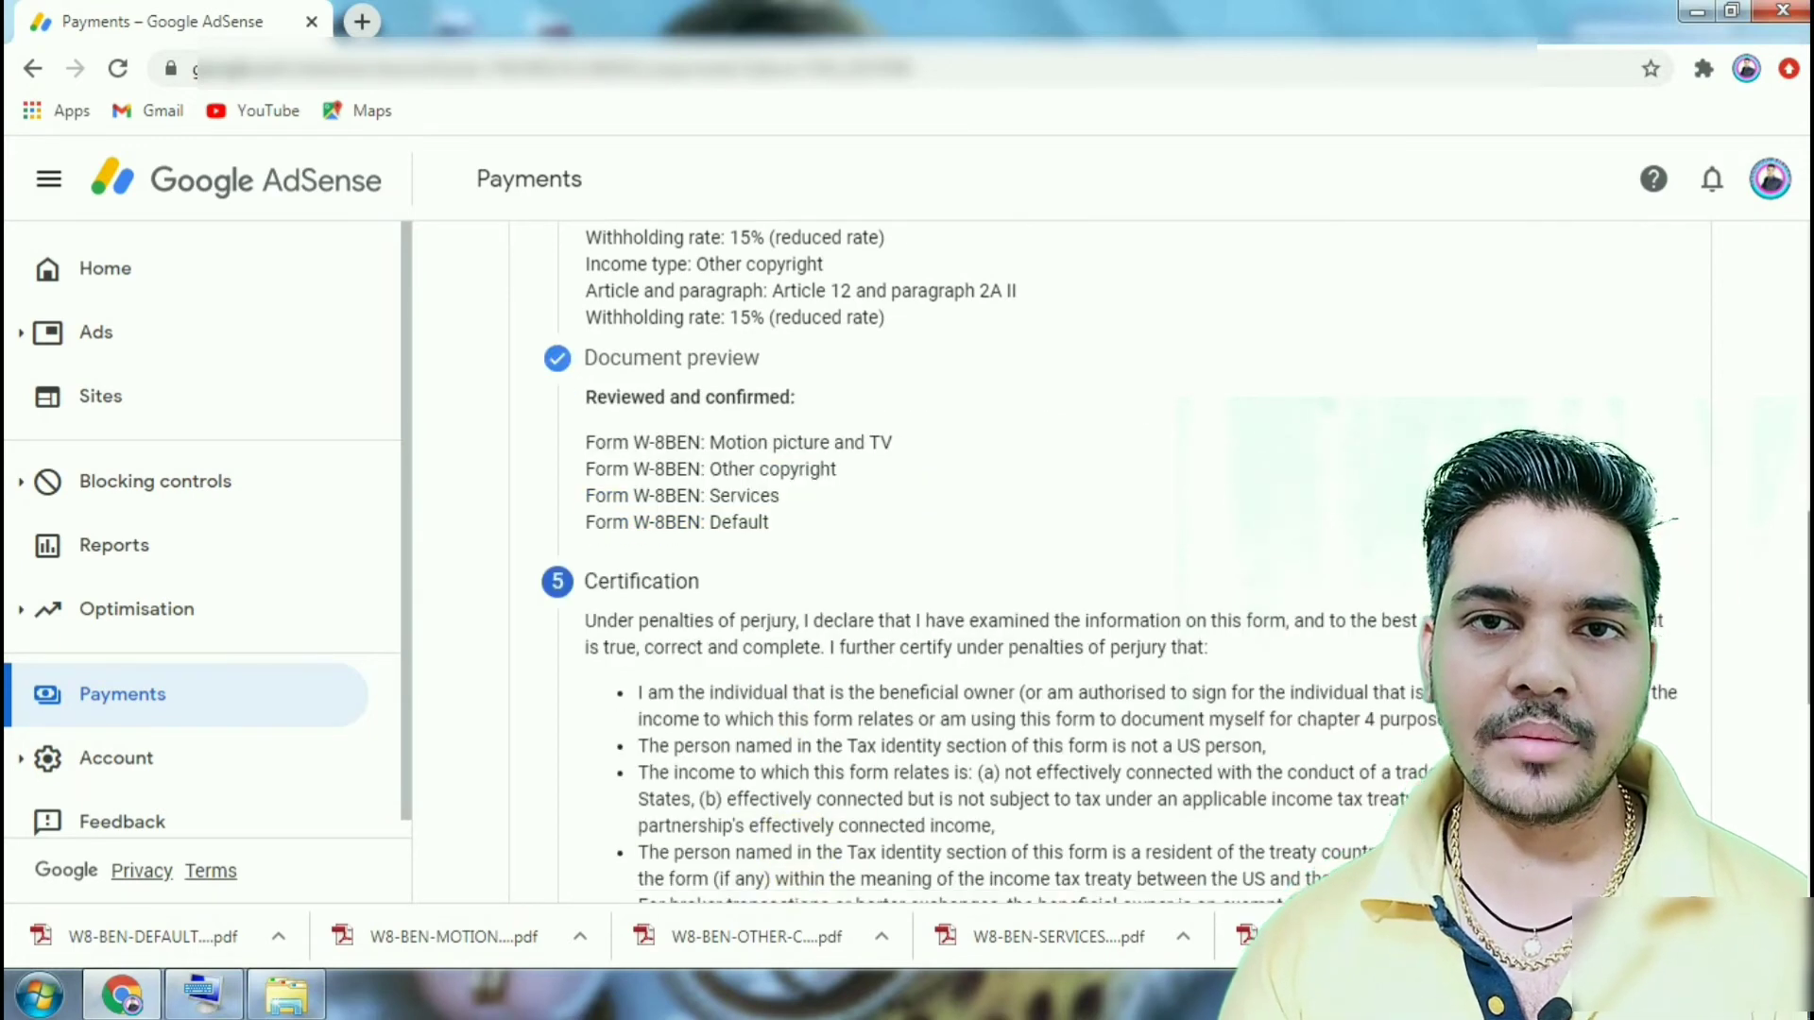
scroll(1698, 587, "up", 1)
scroll(945, 566, "down", 3)
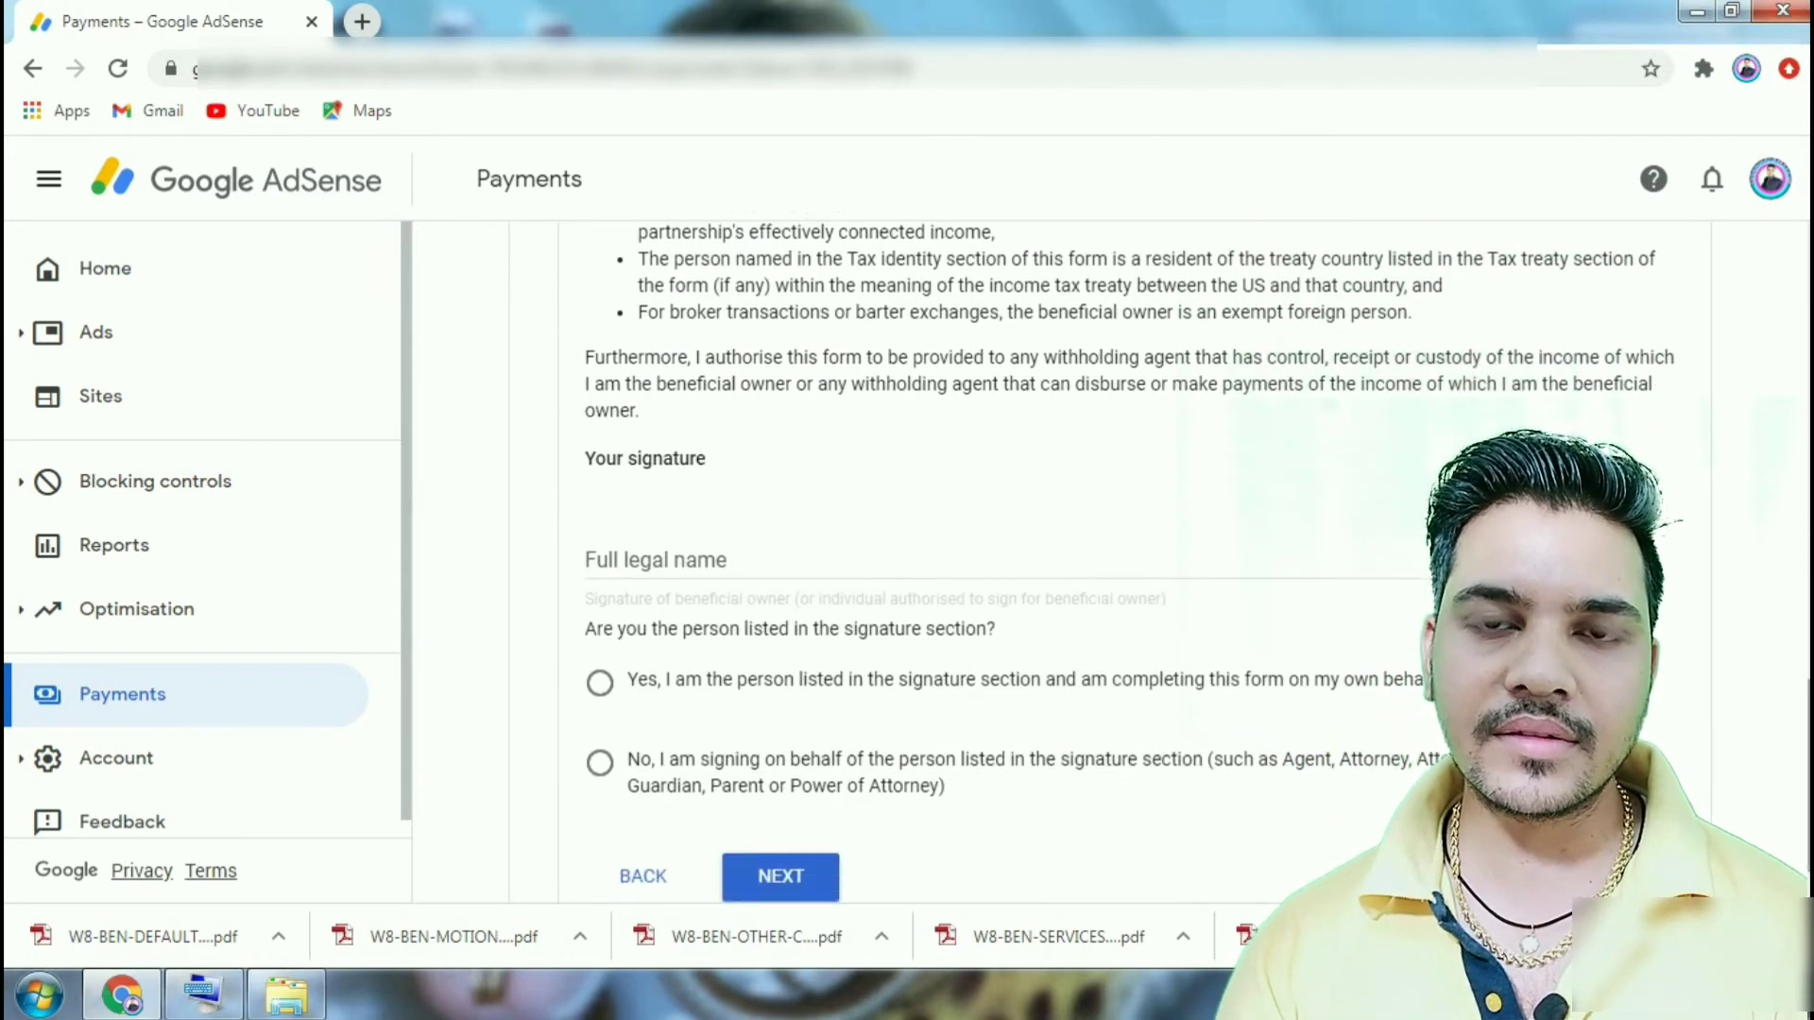
left_click(652, 543)
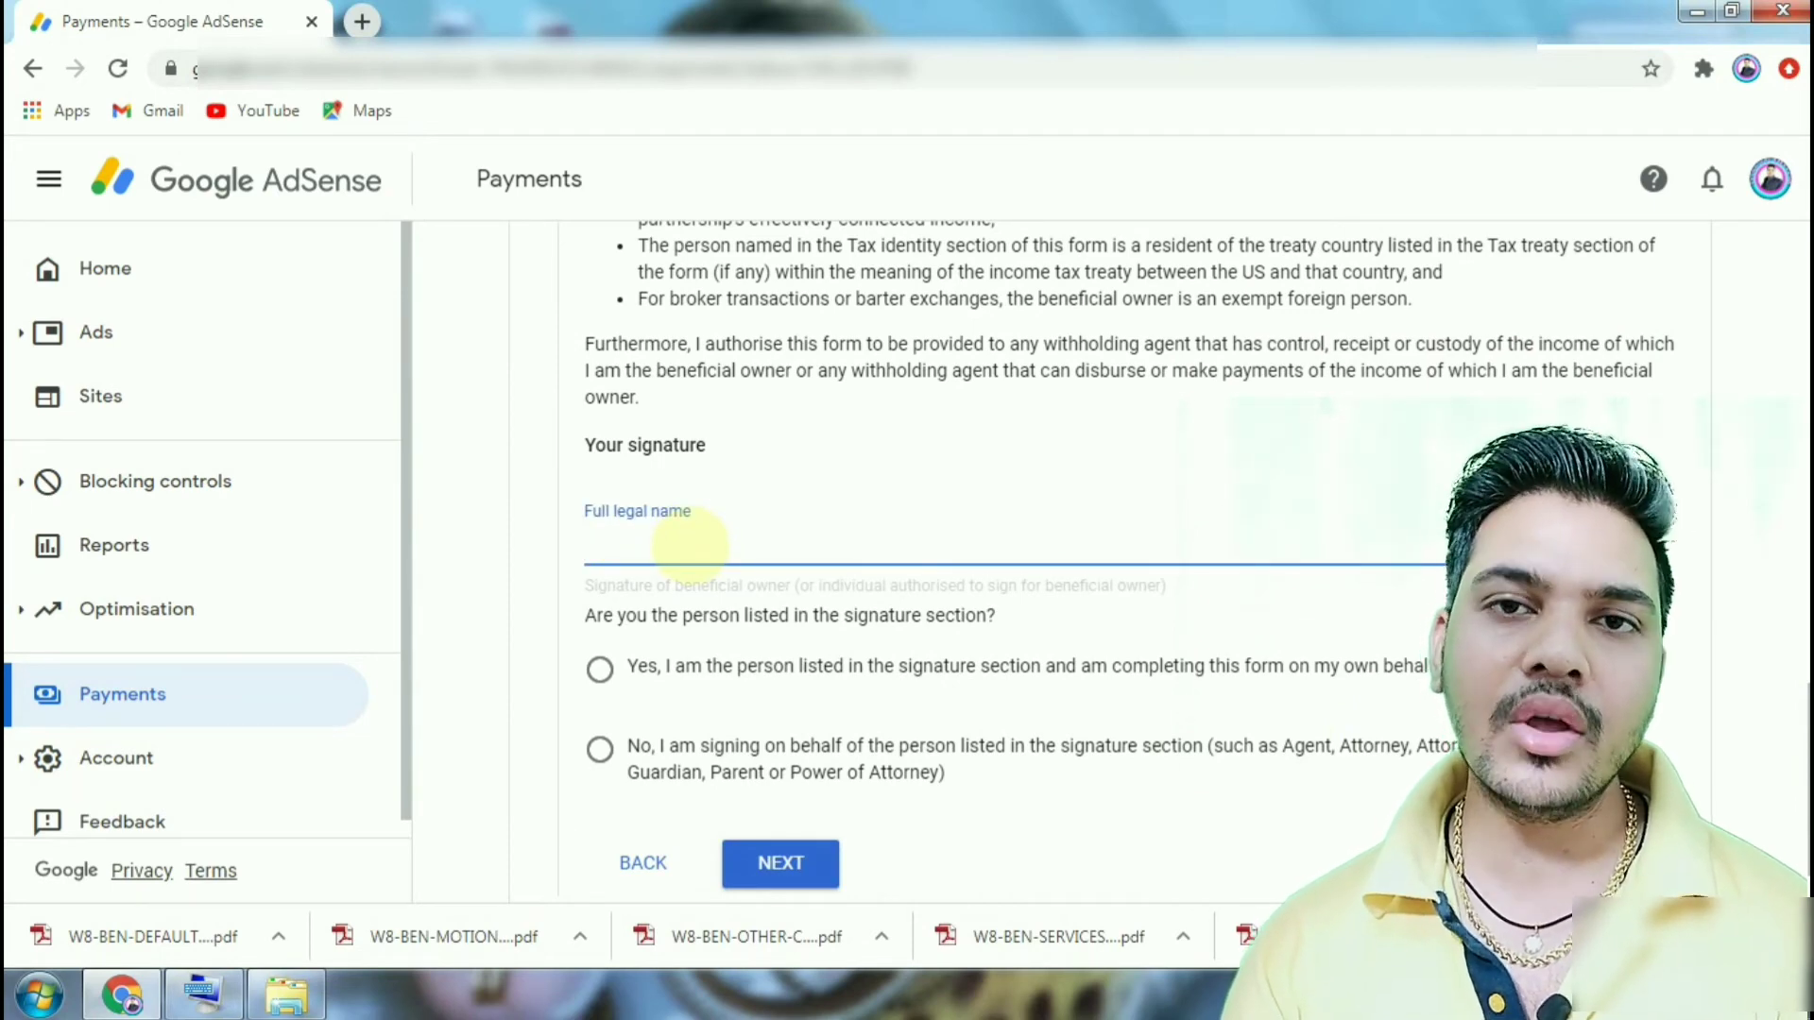
left_click(201, 994)
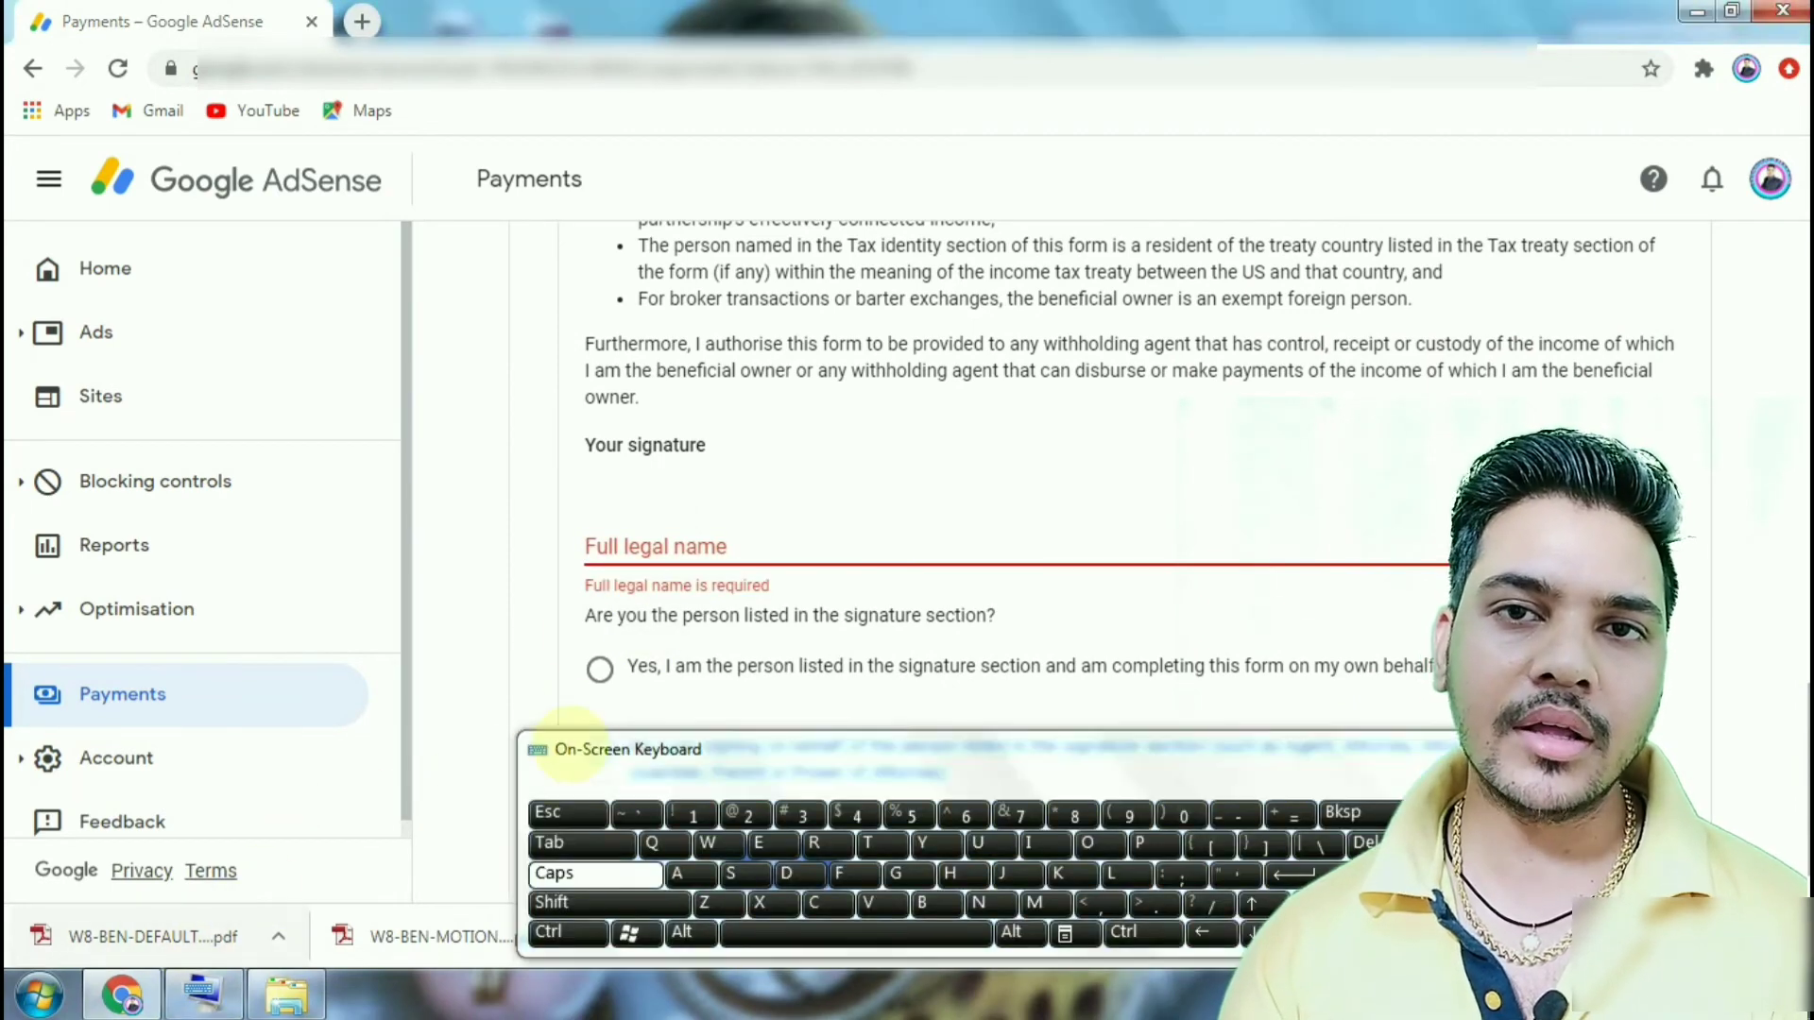
left_click(571, 741)
left_click(798, 874)
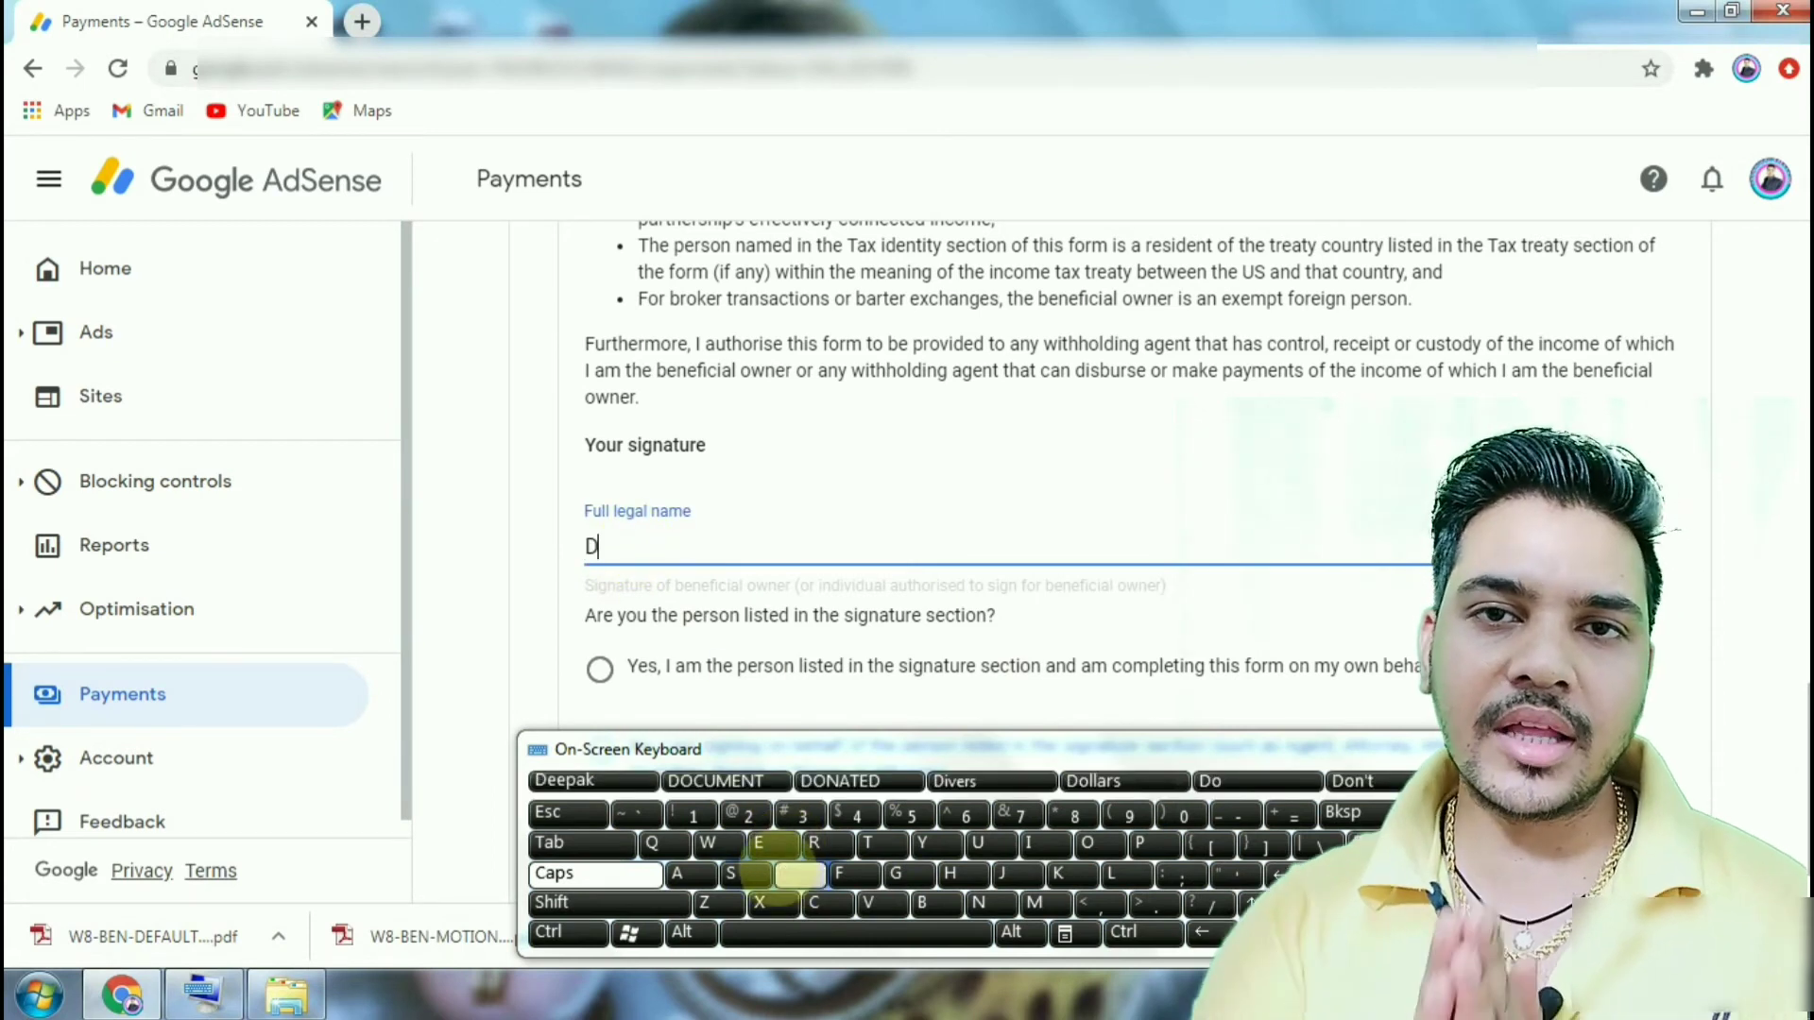
left_click(595, 874)
left_click(758, 843)
left_click(759, 843)
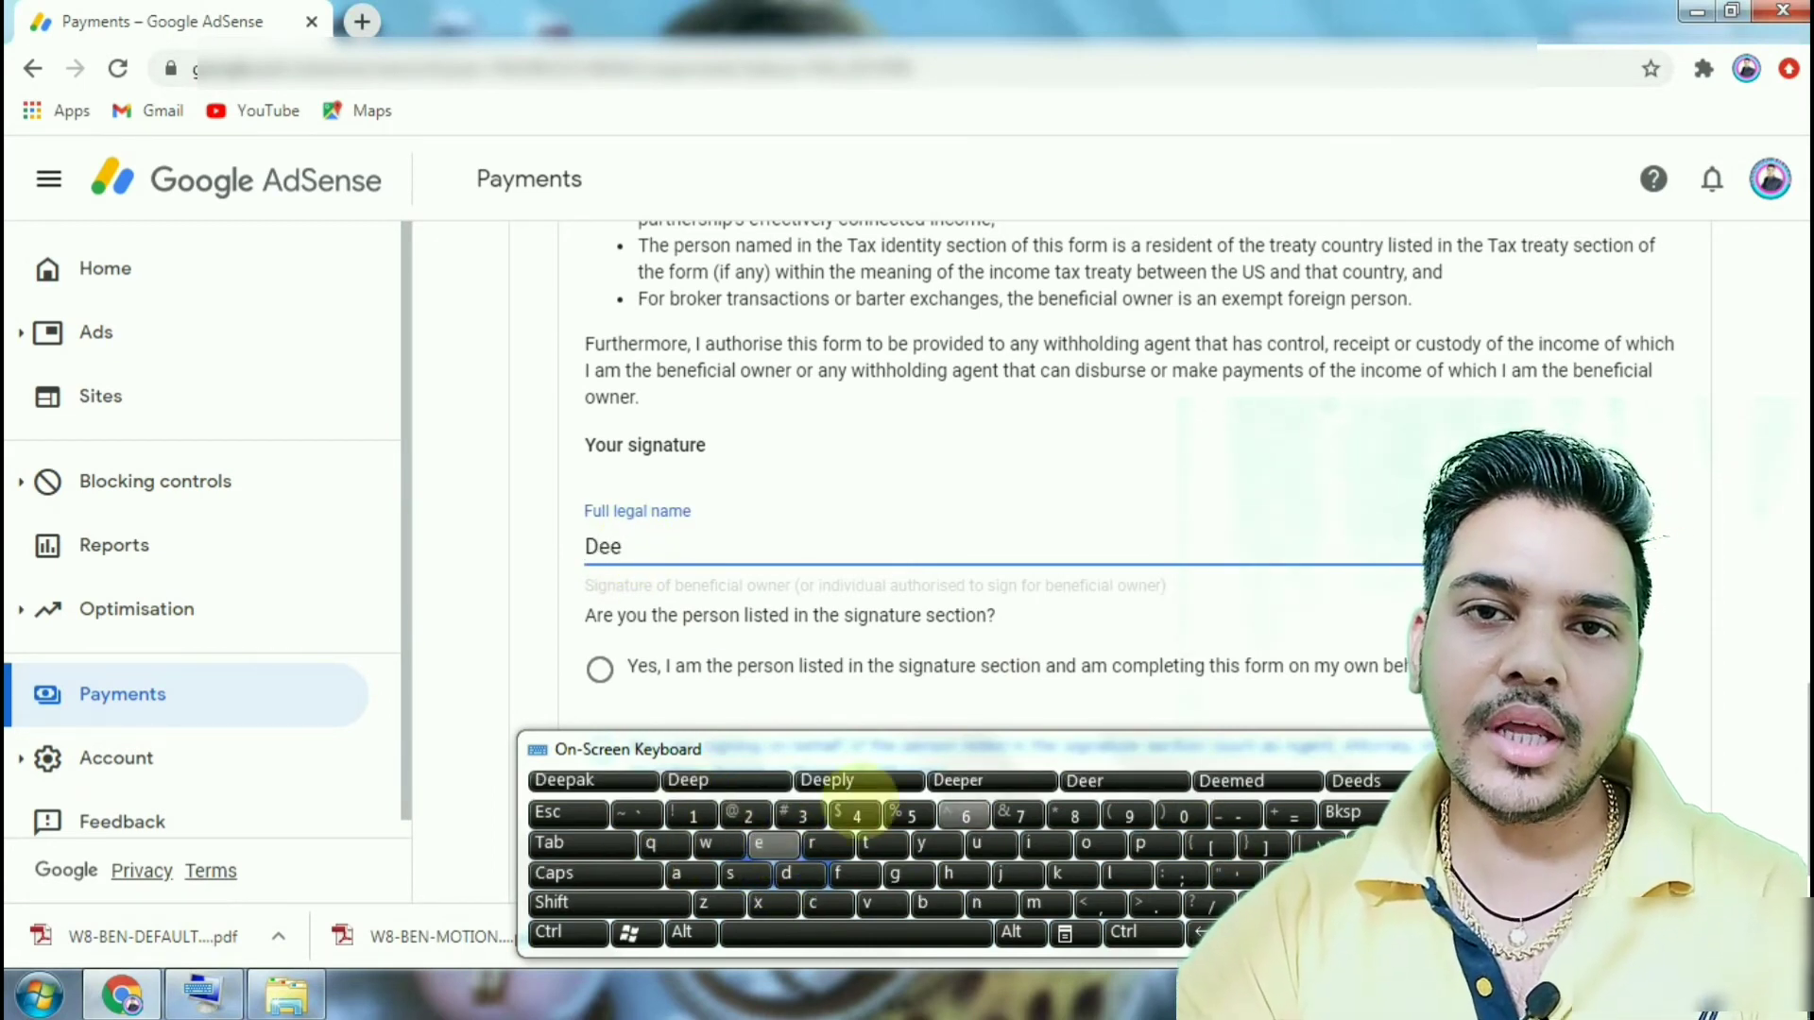
left_click(593, 781)
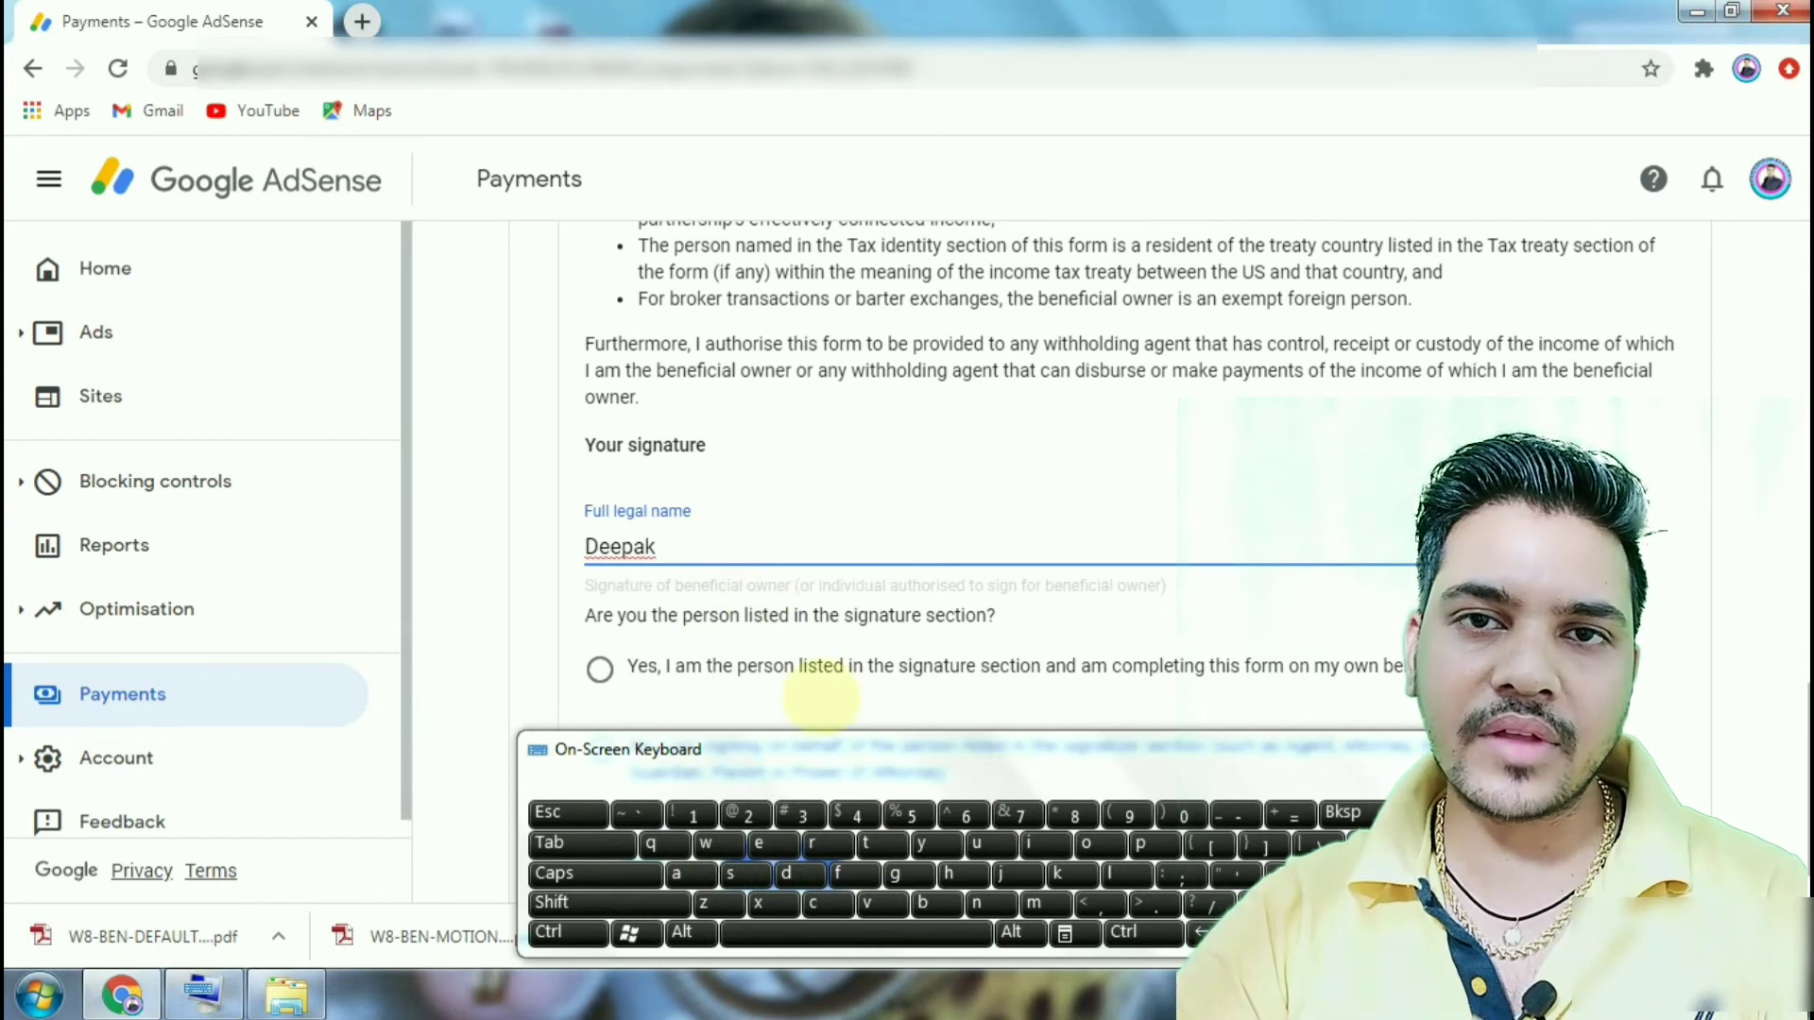
left_click(855, 934)
left_click(595, 874)
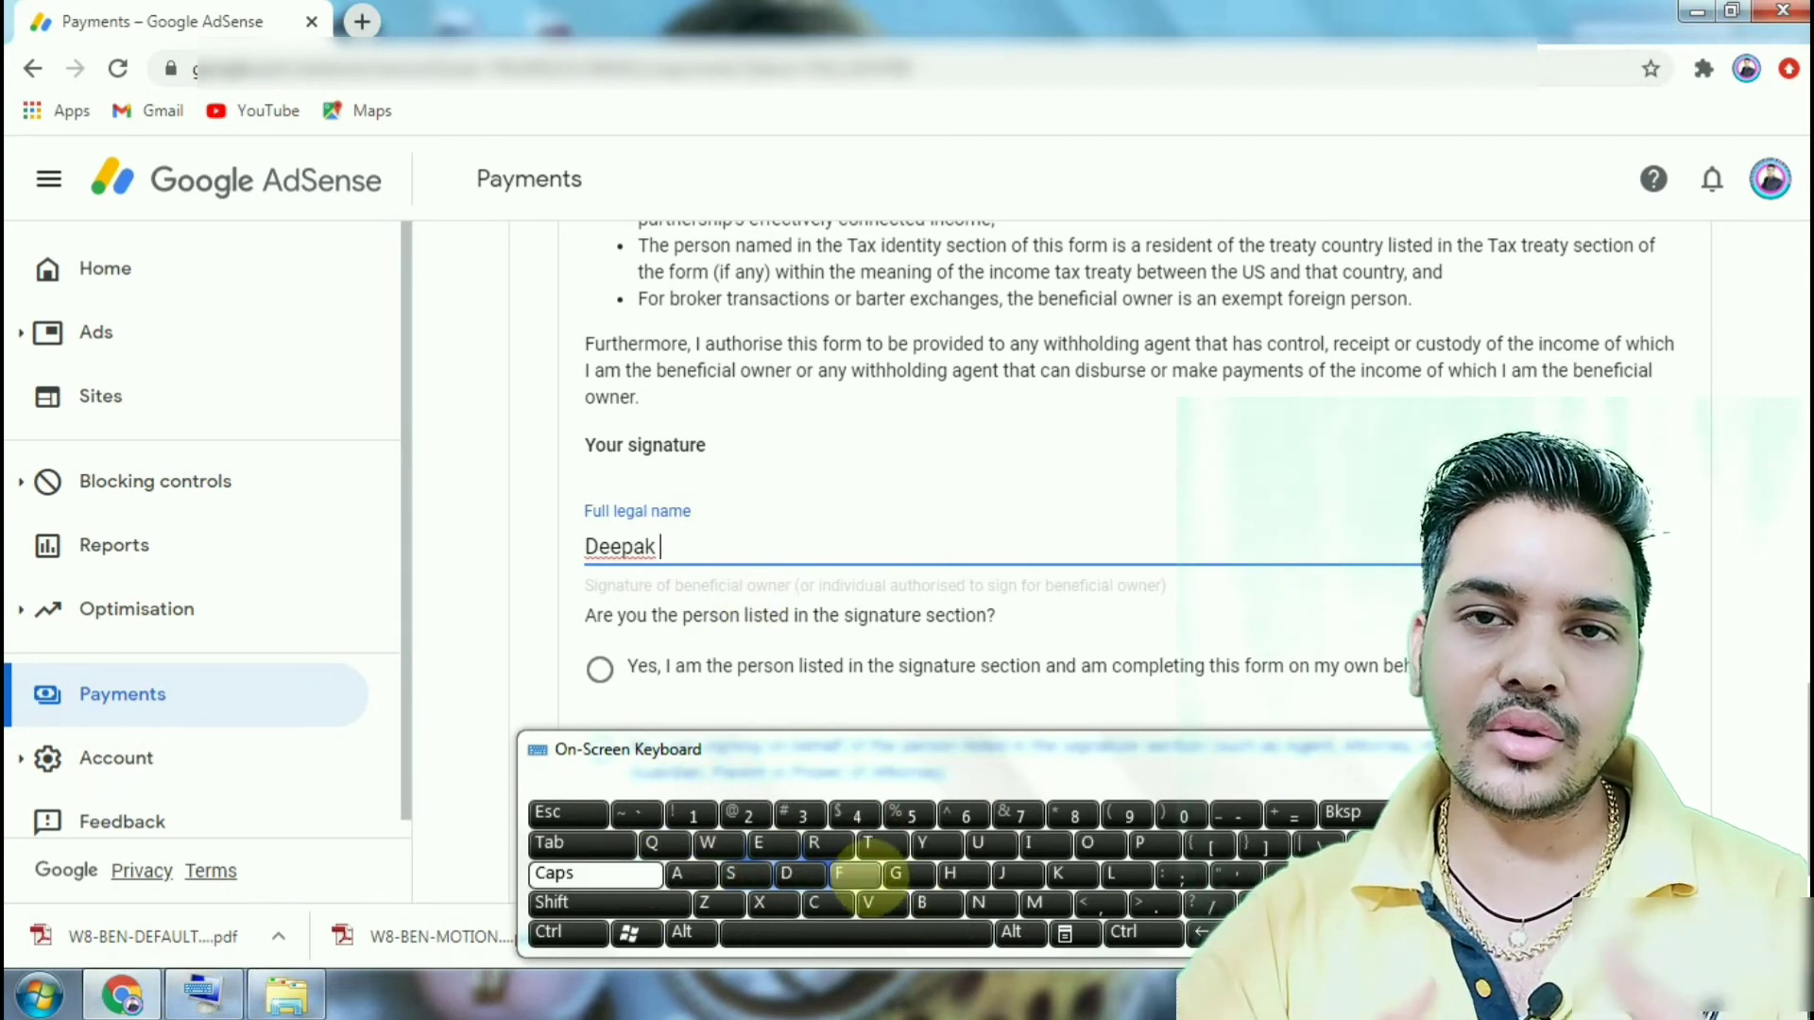
left_click(894, 874)
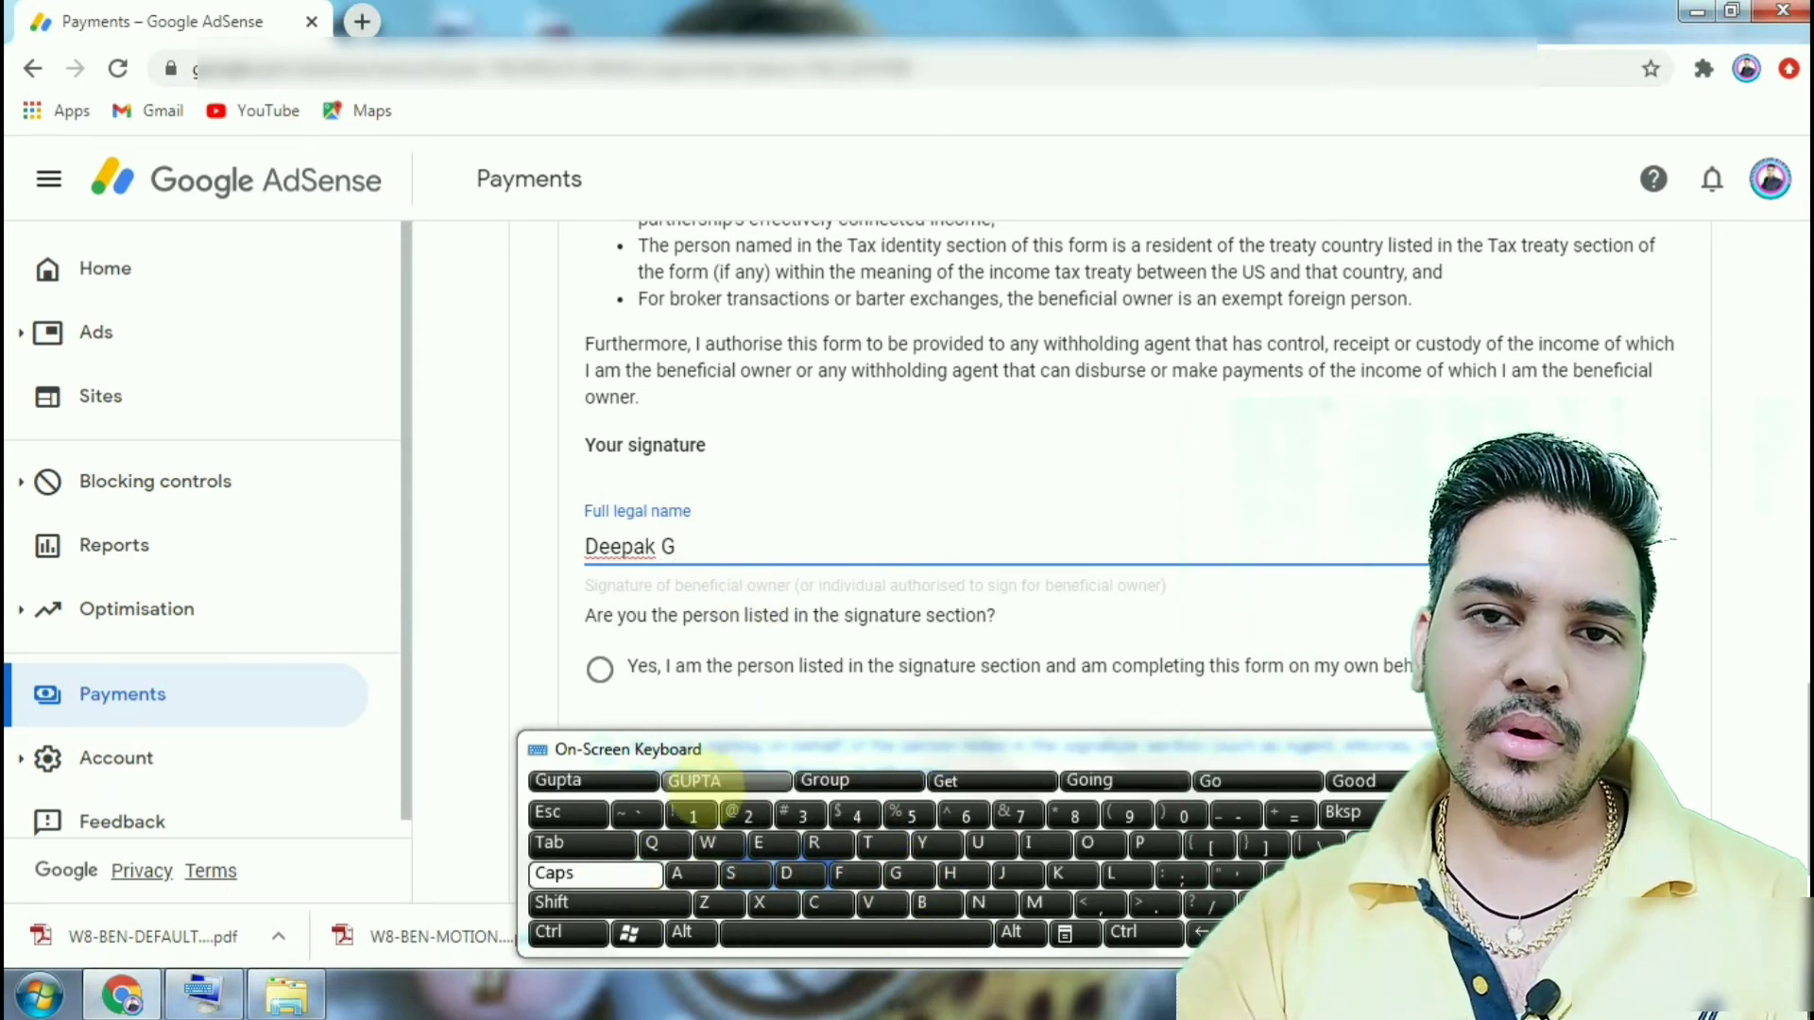
left_click(593, 780)
- Declare that the signer is completing the form on their own behalf and continue to Activities and services performed in US and Affidavit
left_click(599, 669)
scroll(945, 472, "down", 1)
left_click_drag(1041, 822, 751, 936)
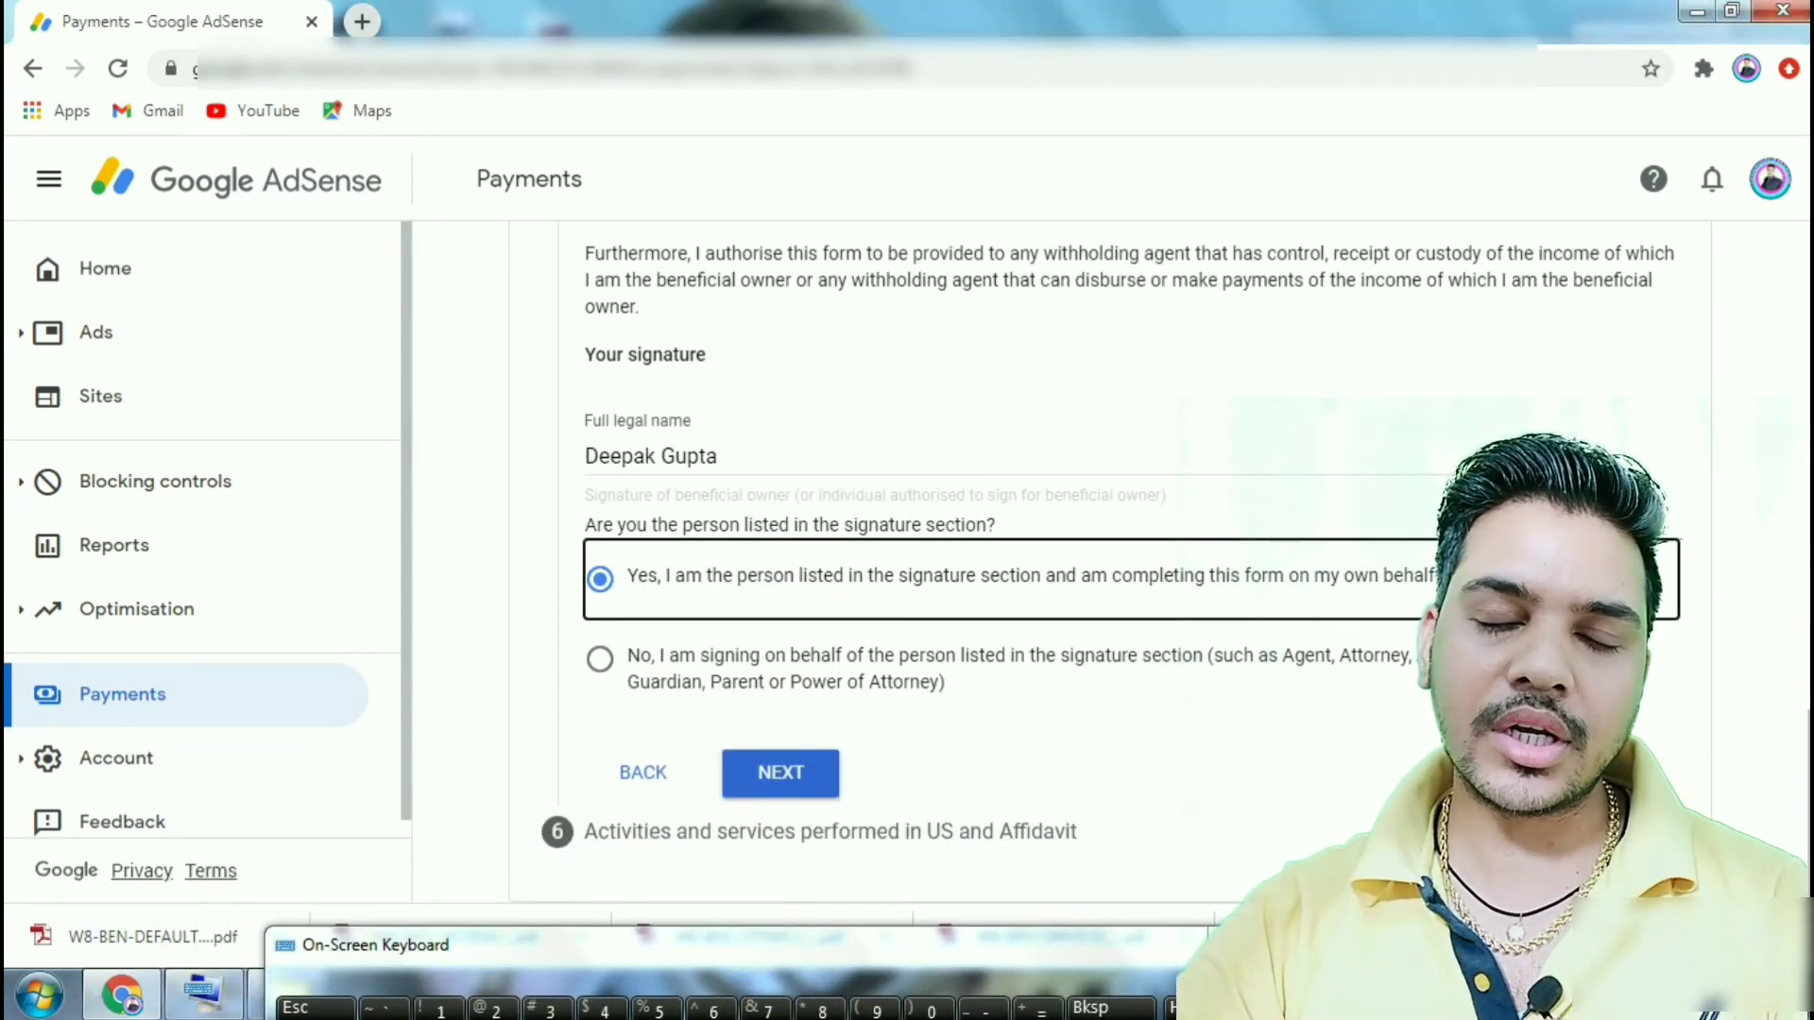
left_click(780, 773)
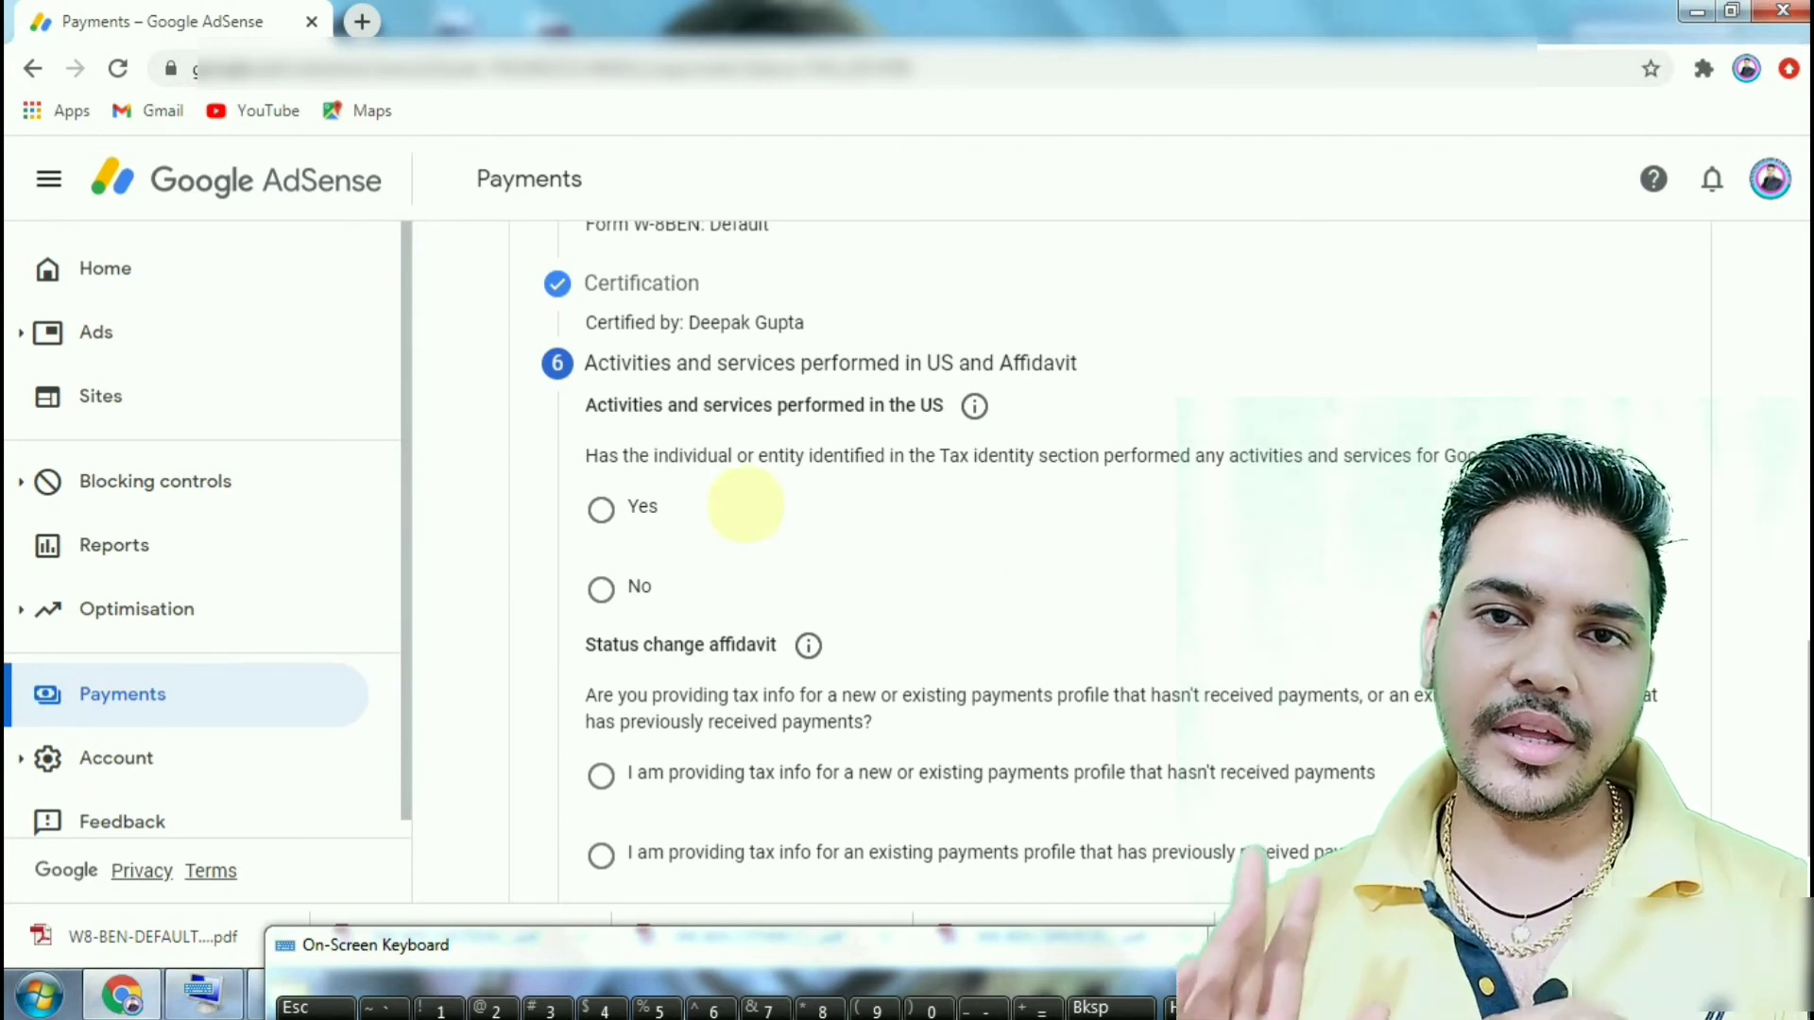
- Declare no activities in the US, certify services are performed solely outside it, and choose the payments profile option that hasn't received payments
left_click(602, 589)
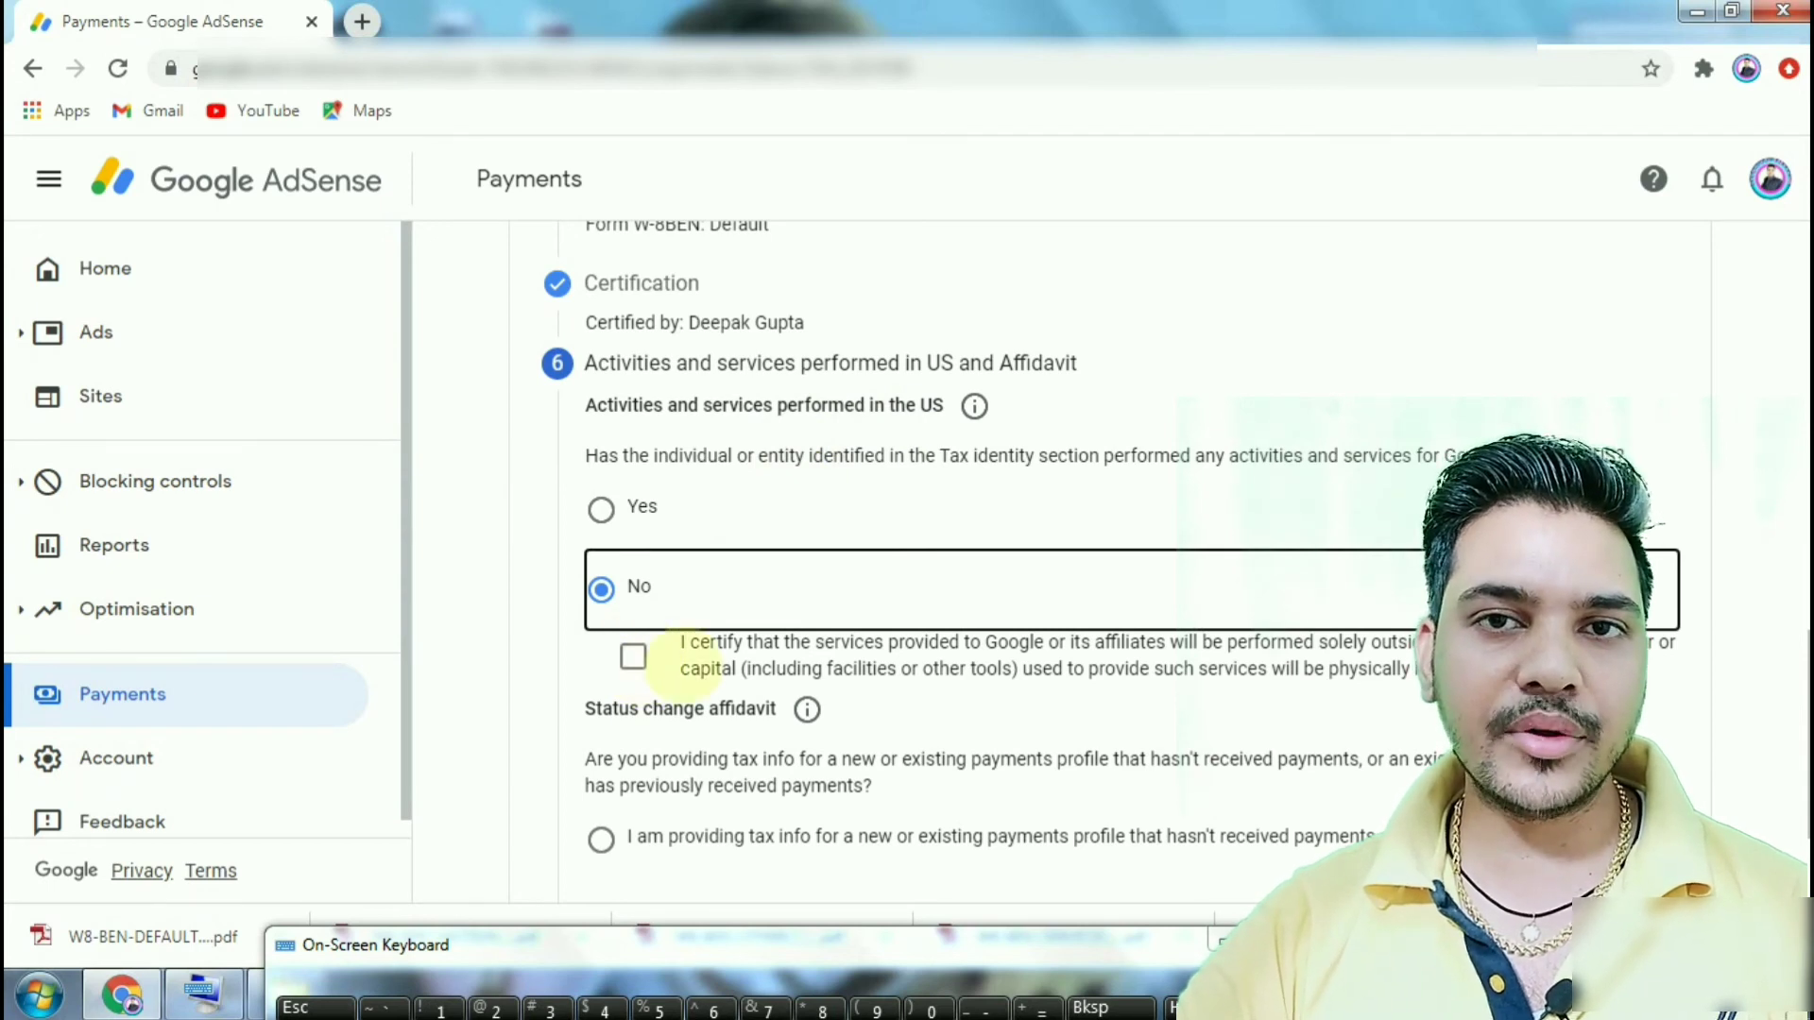
scroll(628, 651, "down", 2)
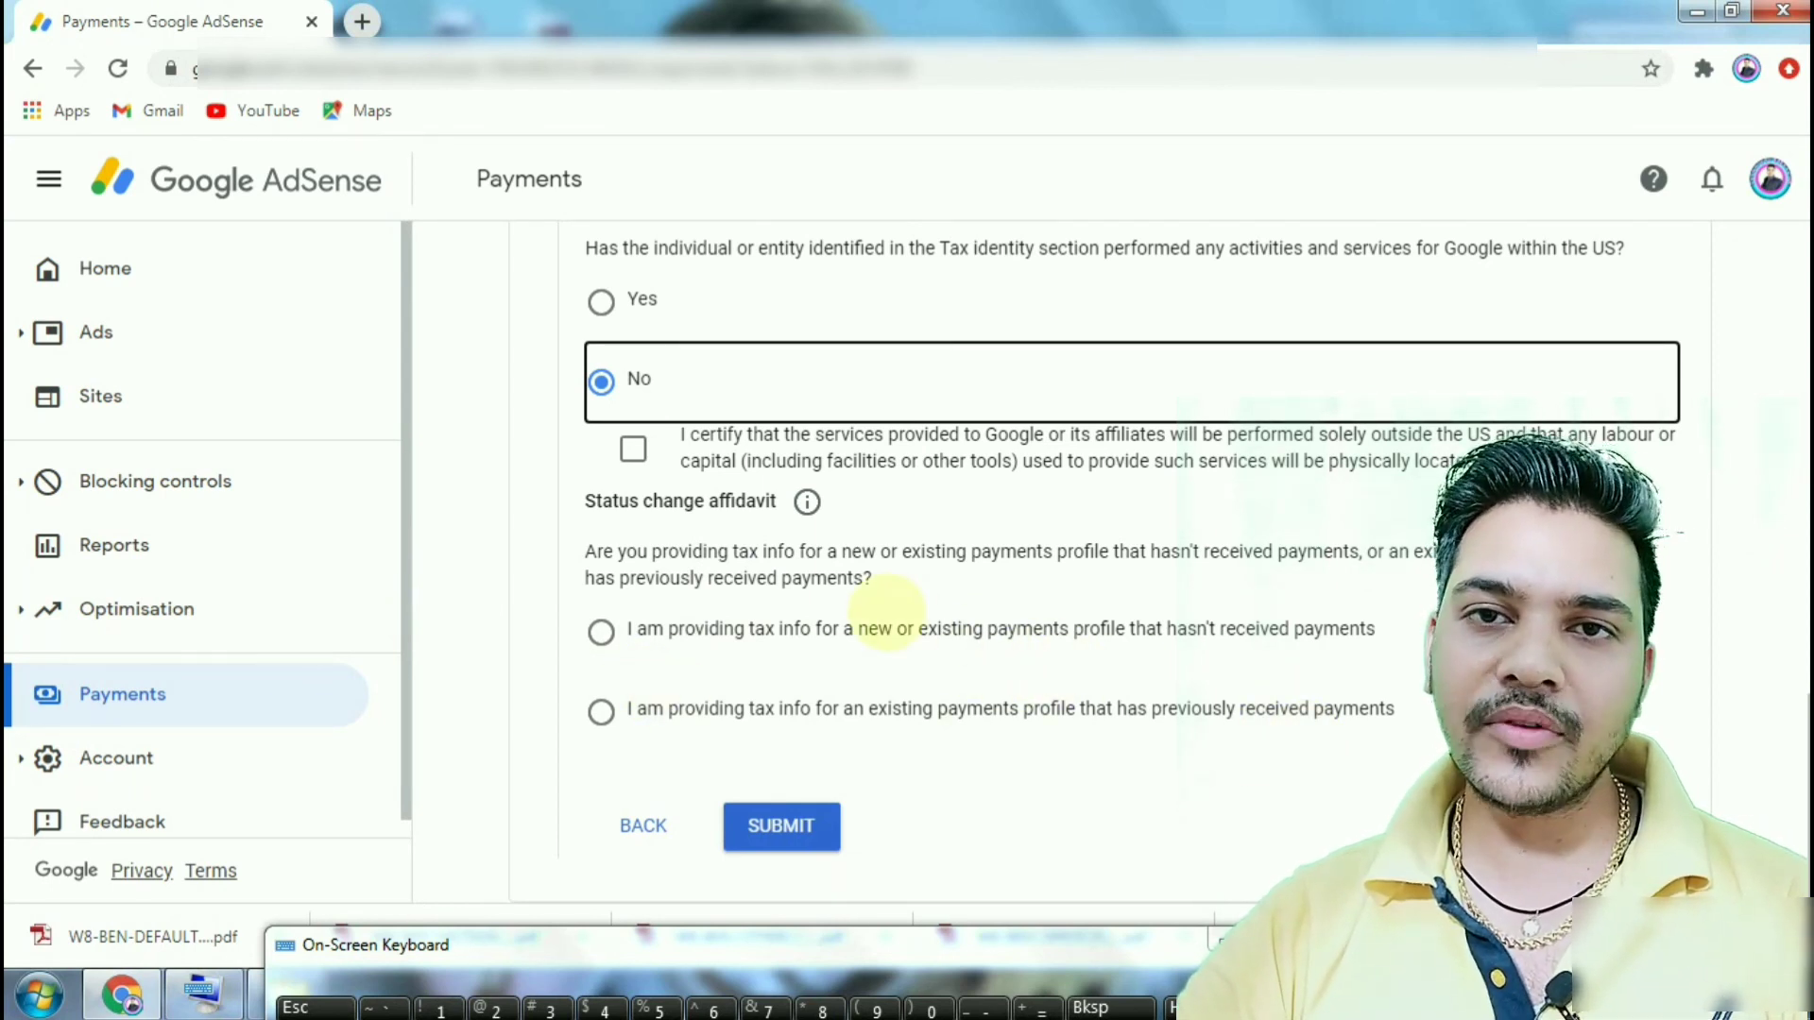
left_click(886, 628)
left_click(634, 449)
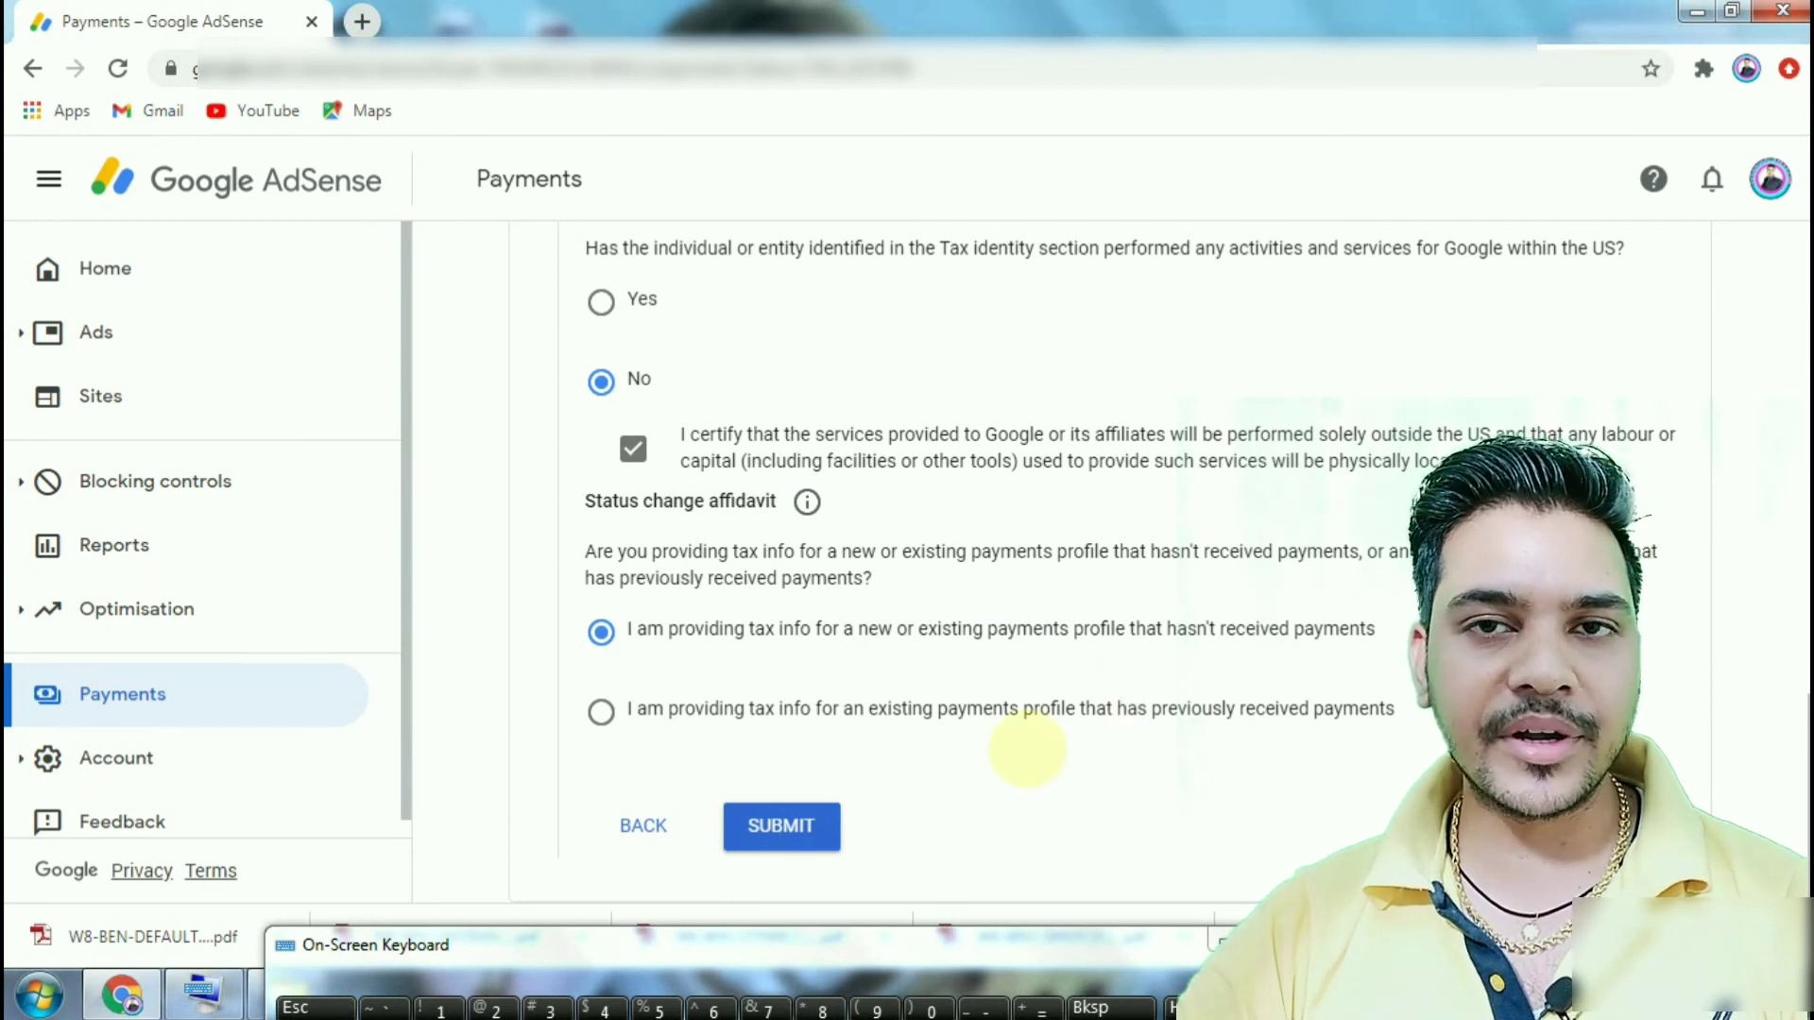
scroll(1028, 749, "up", 1)
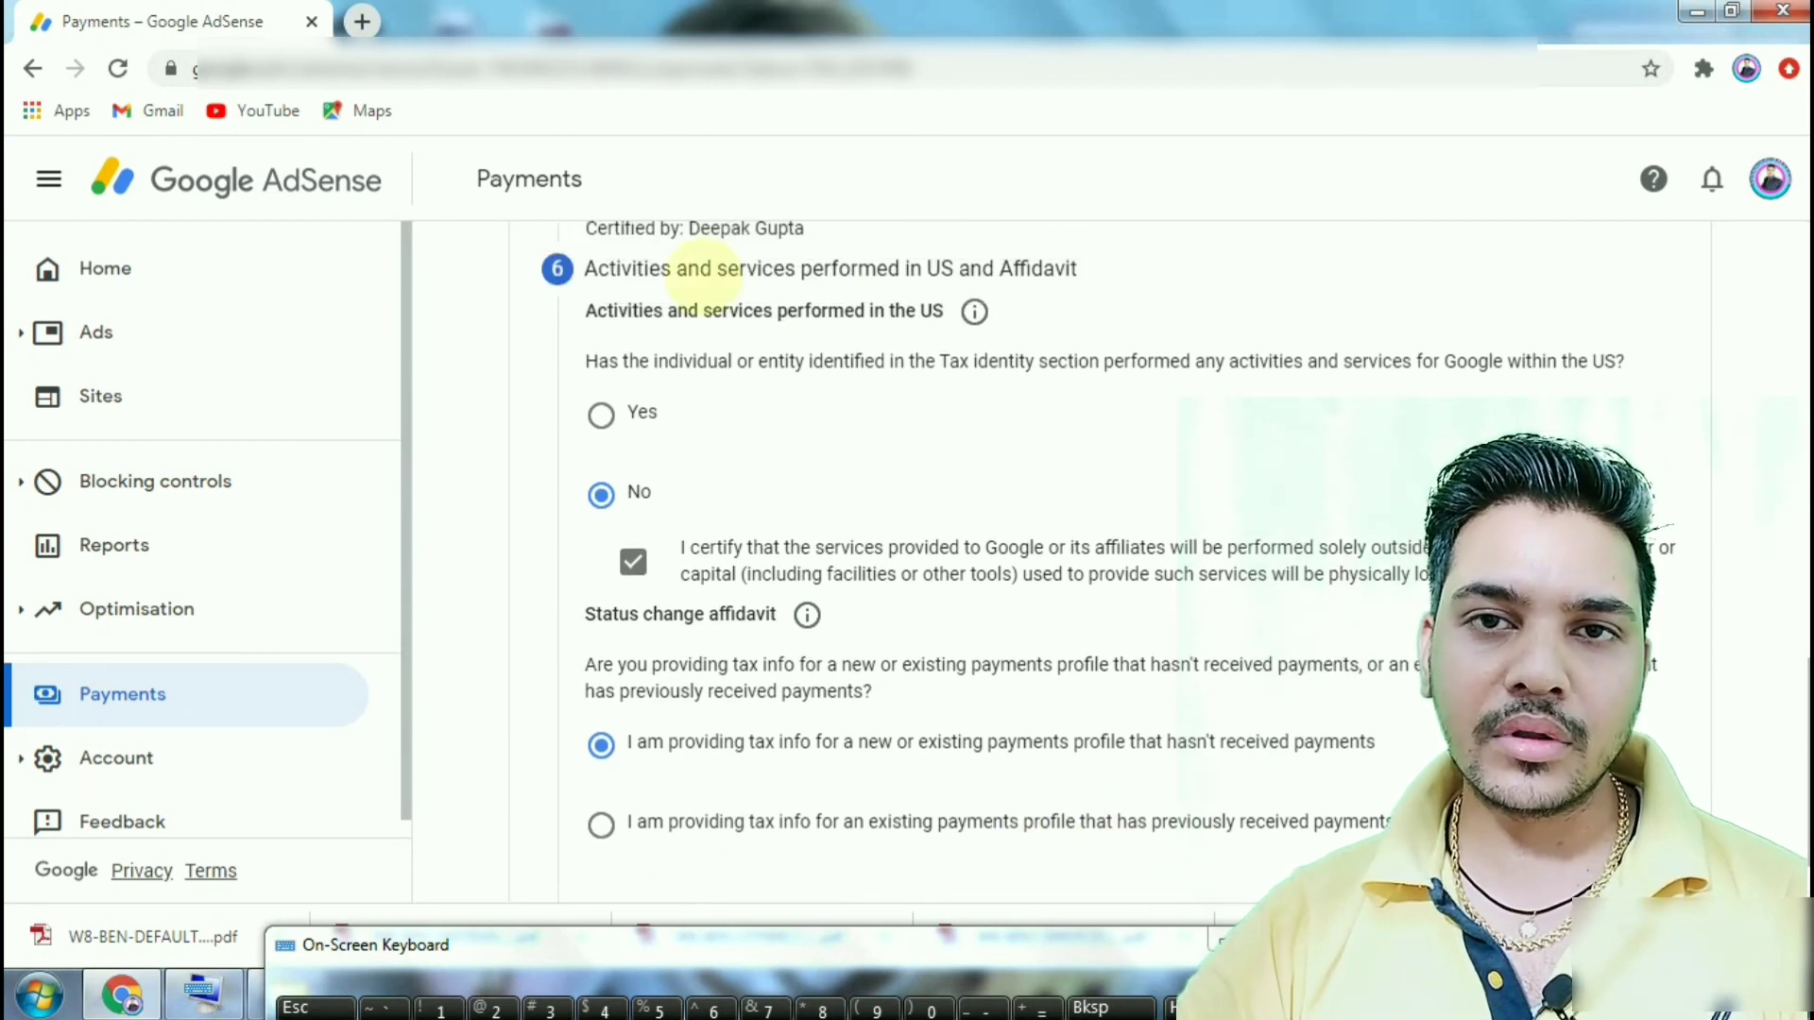
scroll(1028, 750, "down", 1)
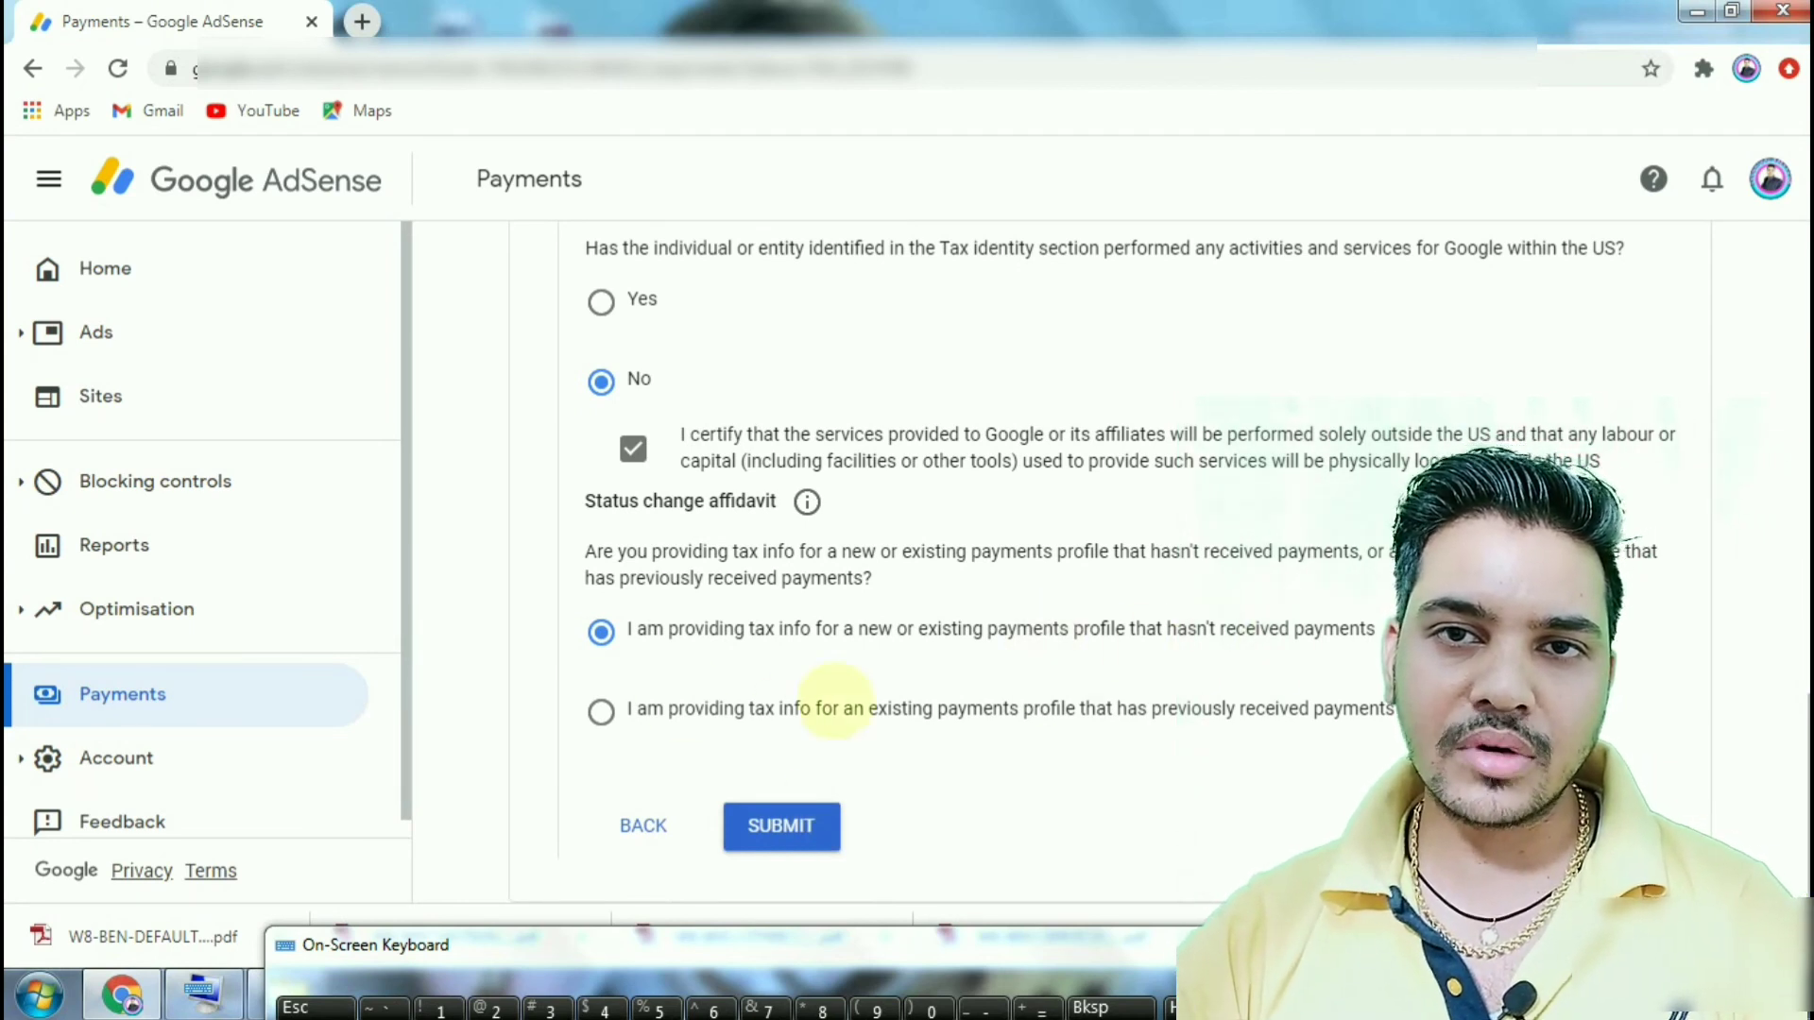
left_click(687, 709)
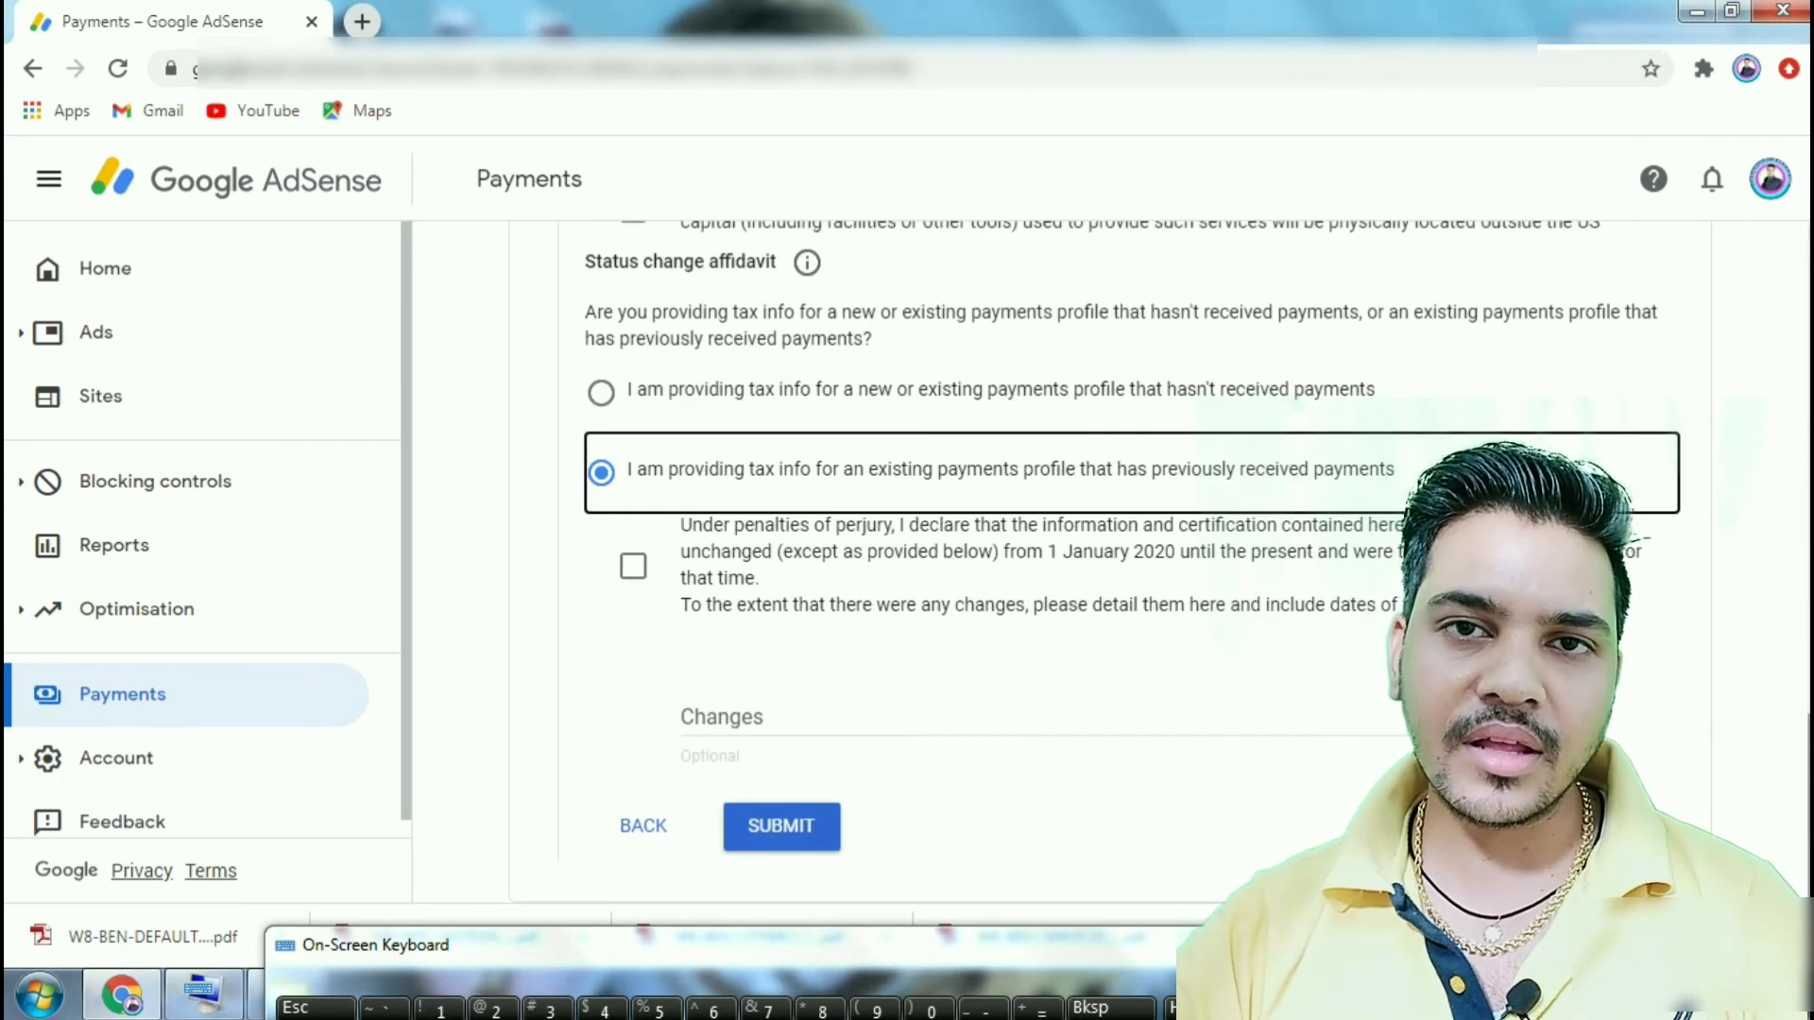
scroll(747, 491, "down", 3)
- Set the status change affidavit to a new or existing payments profile that hasn't received payments, and submit the tax form
left_click(602, 392)
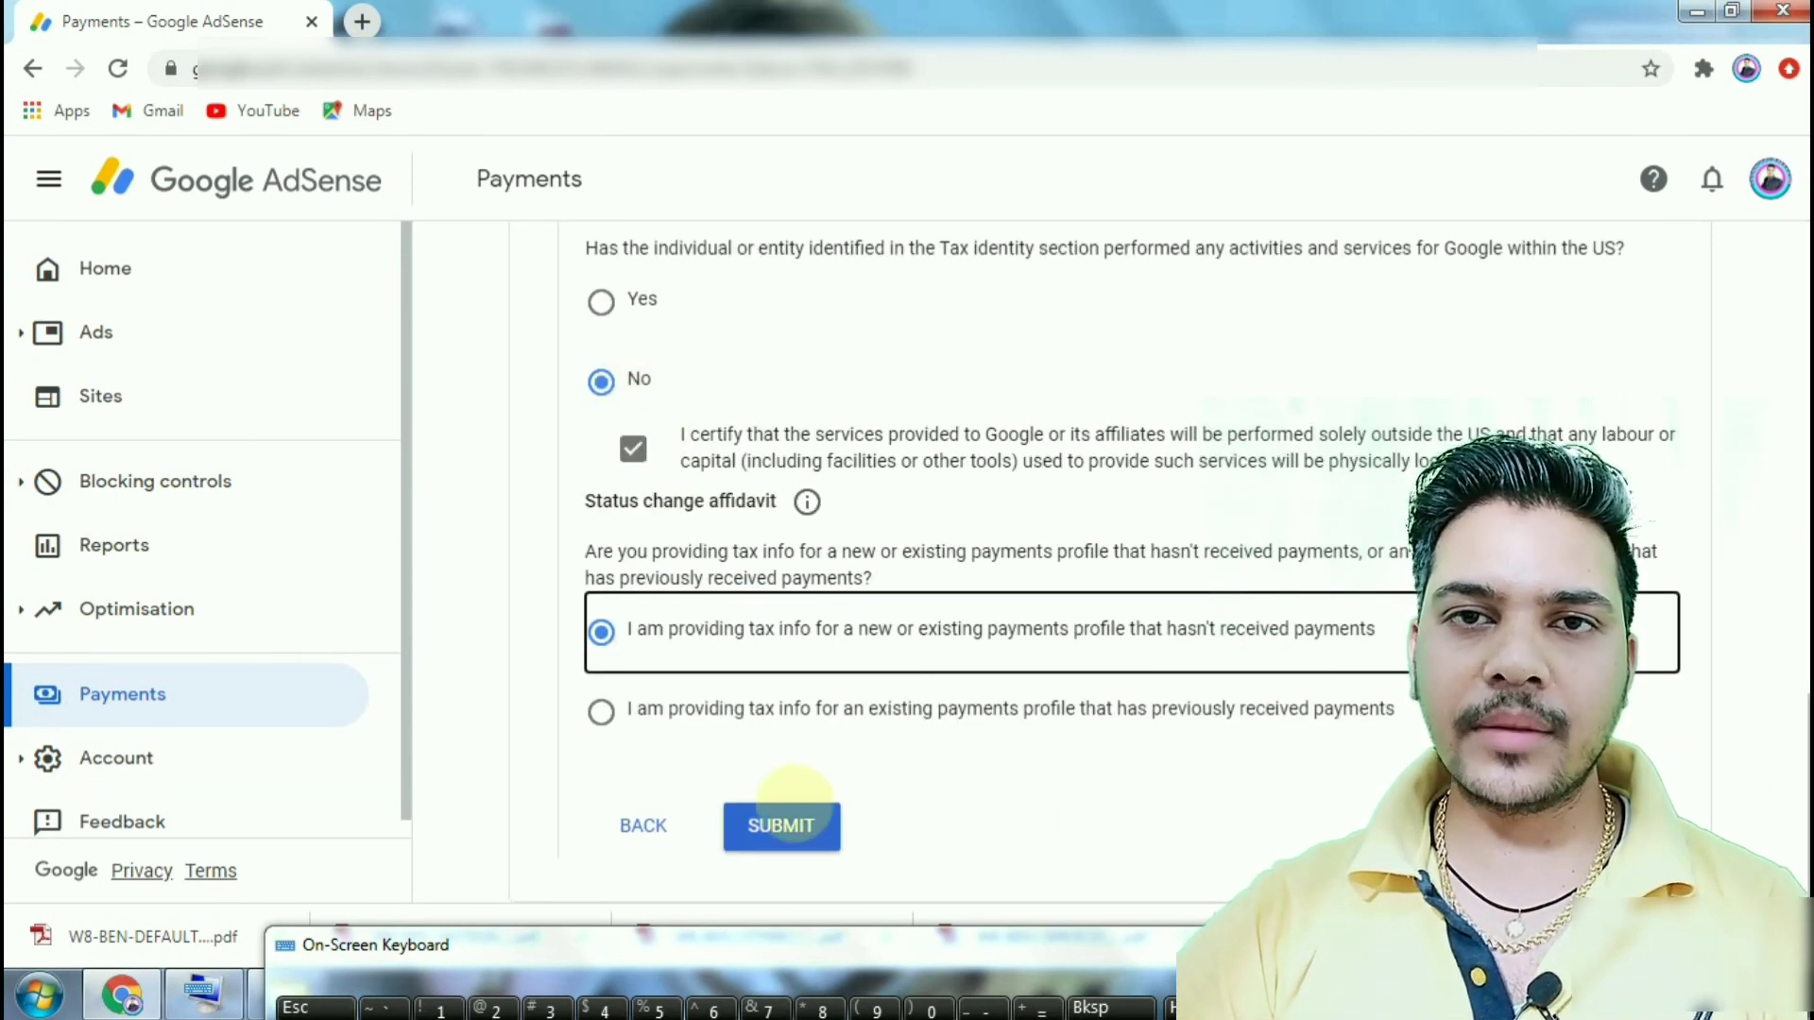
left_click(780, 826)
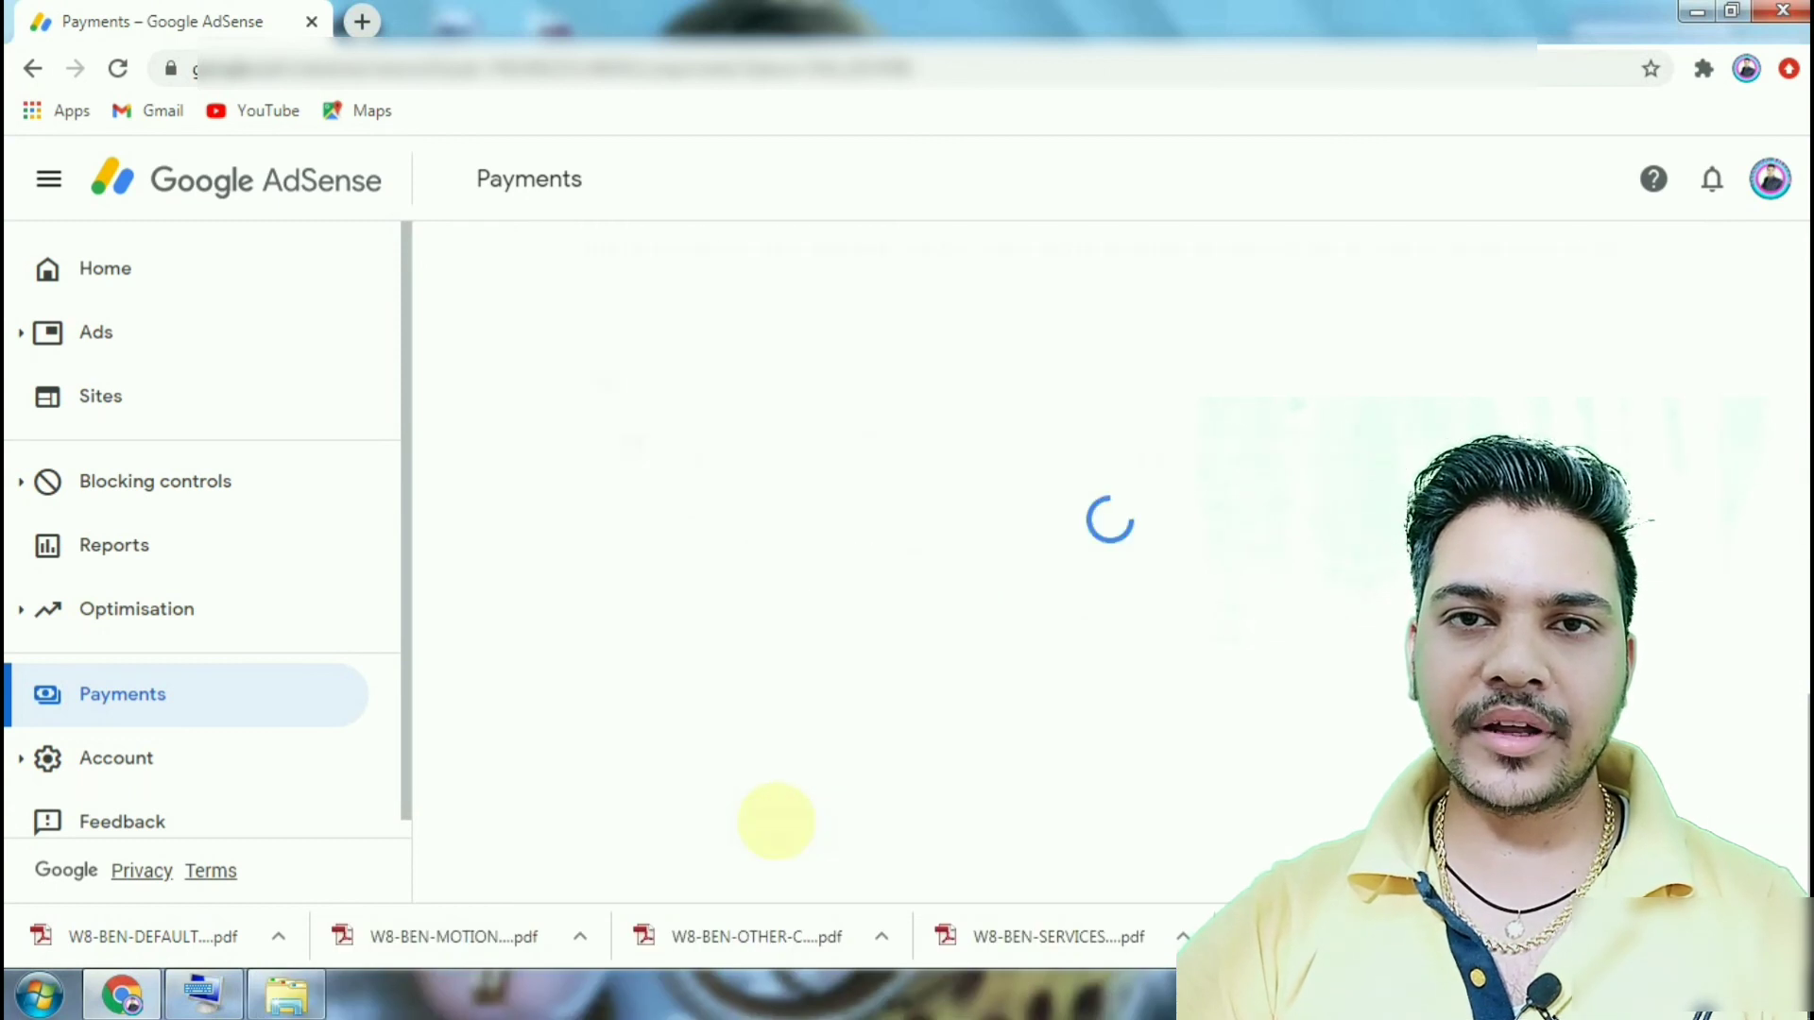